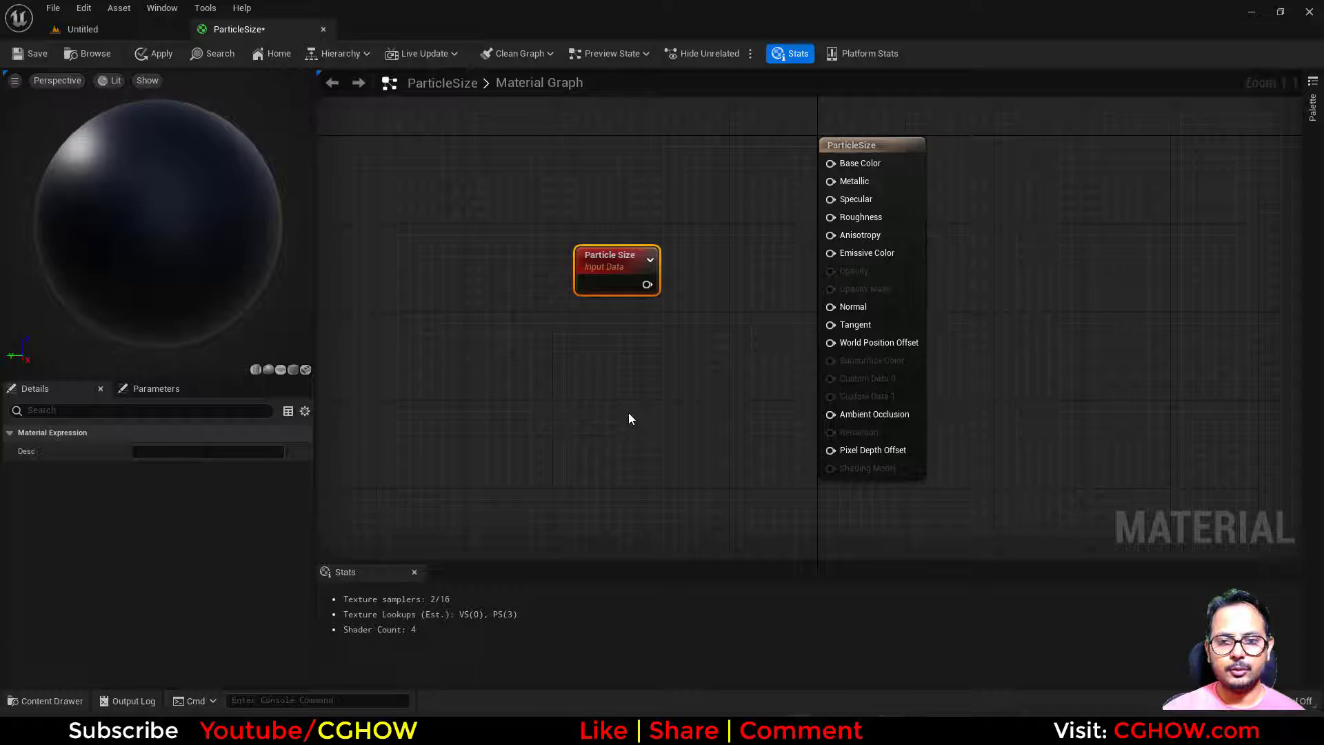
Step: Look up the size-related material nodes in the graph's node search and the node palette
right_drag(628, 412, 671, 447)
drag(625, 324, 602, 305)
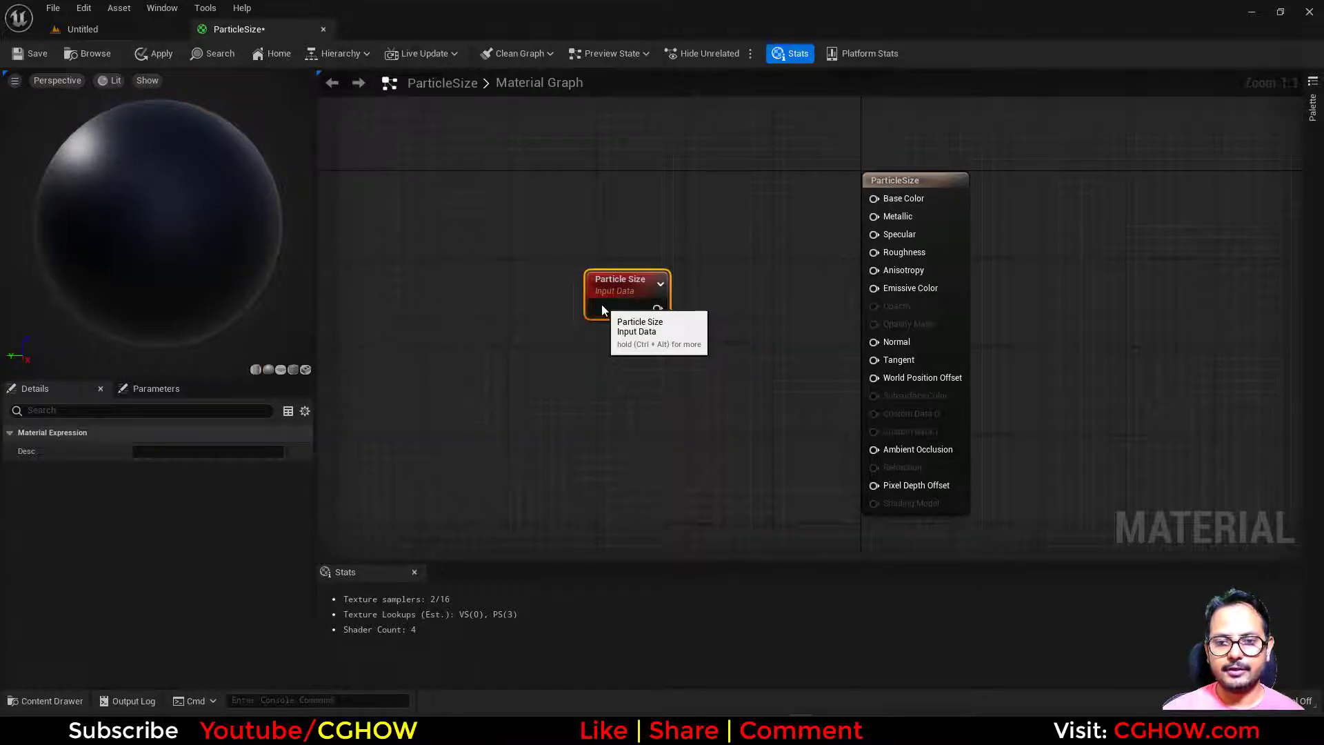
right_click(462, 288)
text(siz)
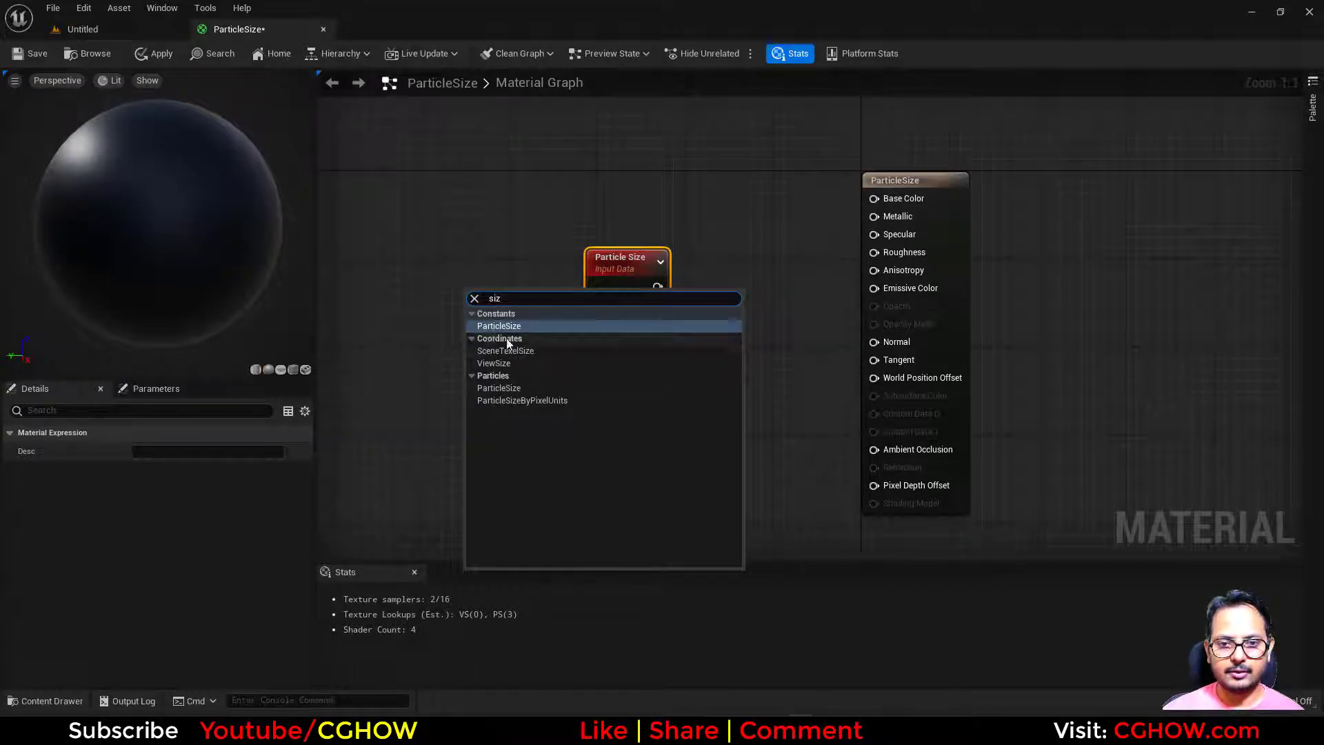
click(772, 269)
click(1312, 107)
scroll(1228, 436, down, 2)
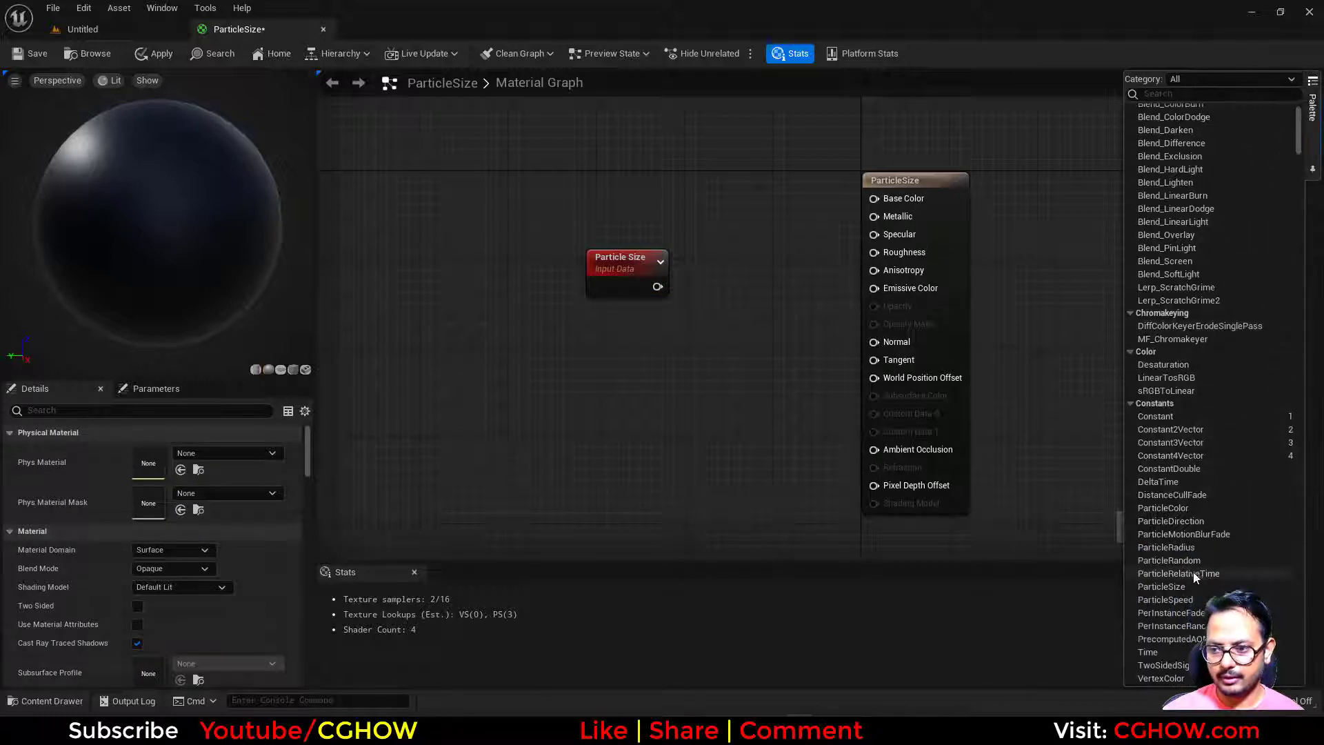
right_click(520, 349)
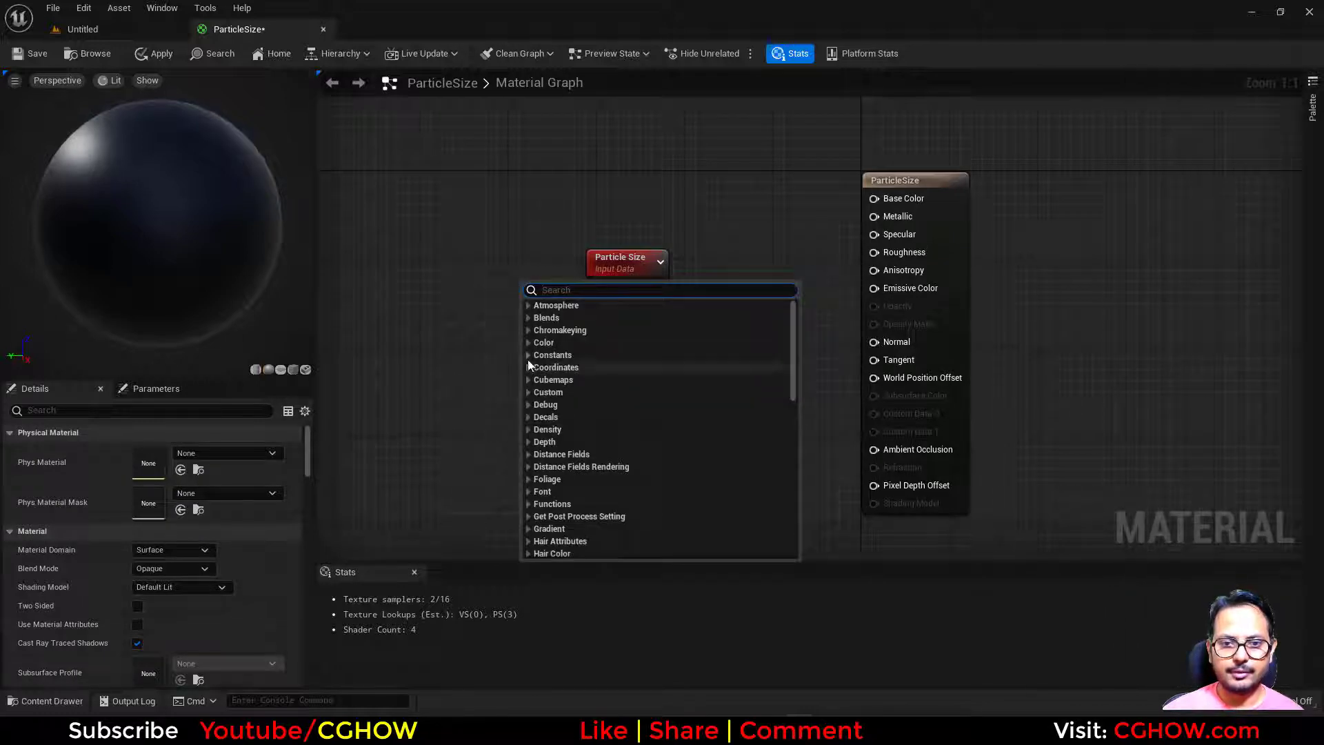
click(529, 355)
scroll(574, 425, down, 1)
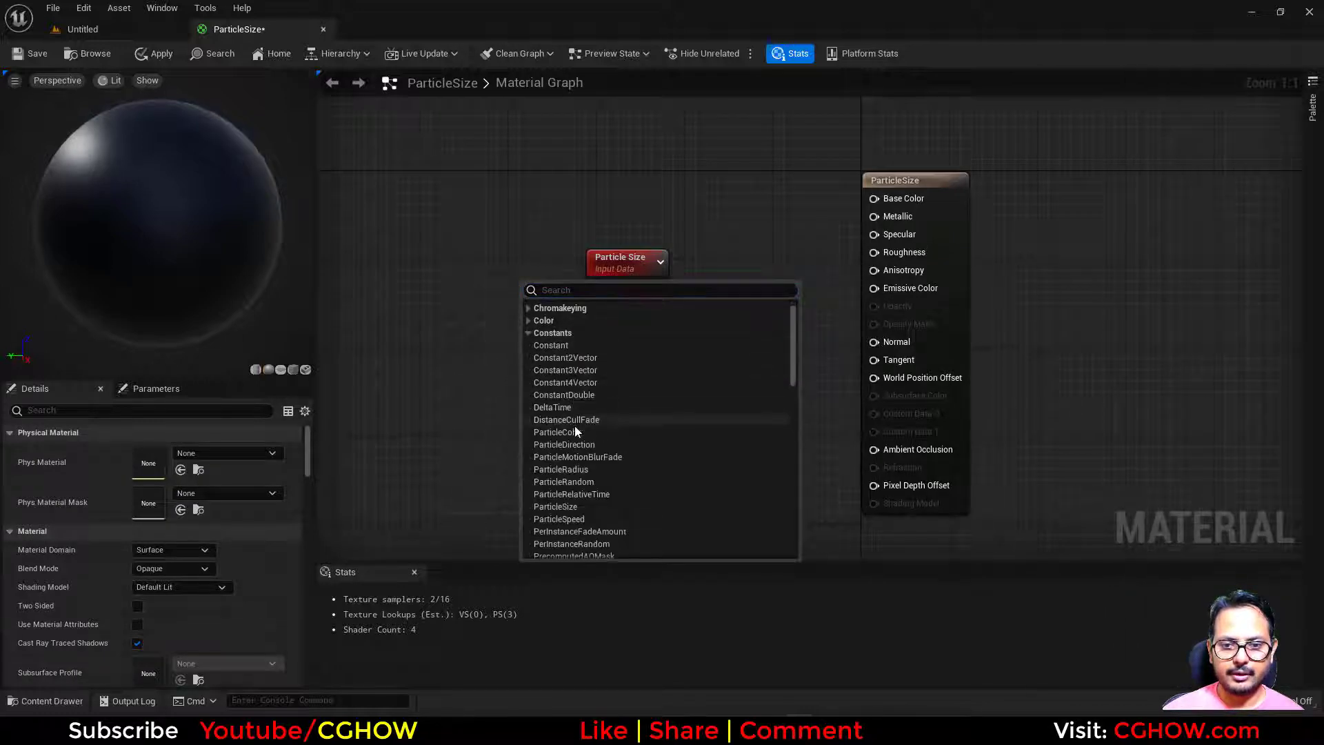
click(578, 506)
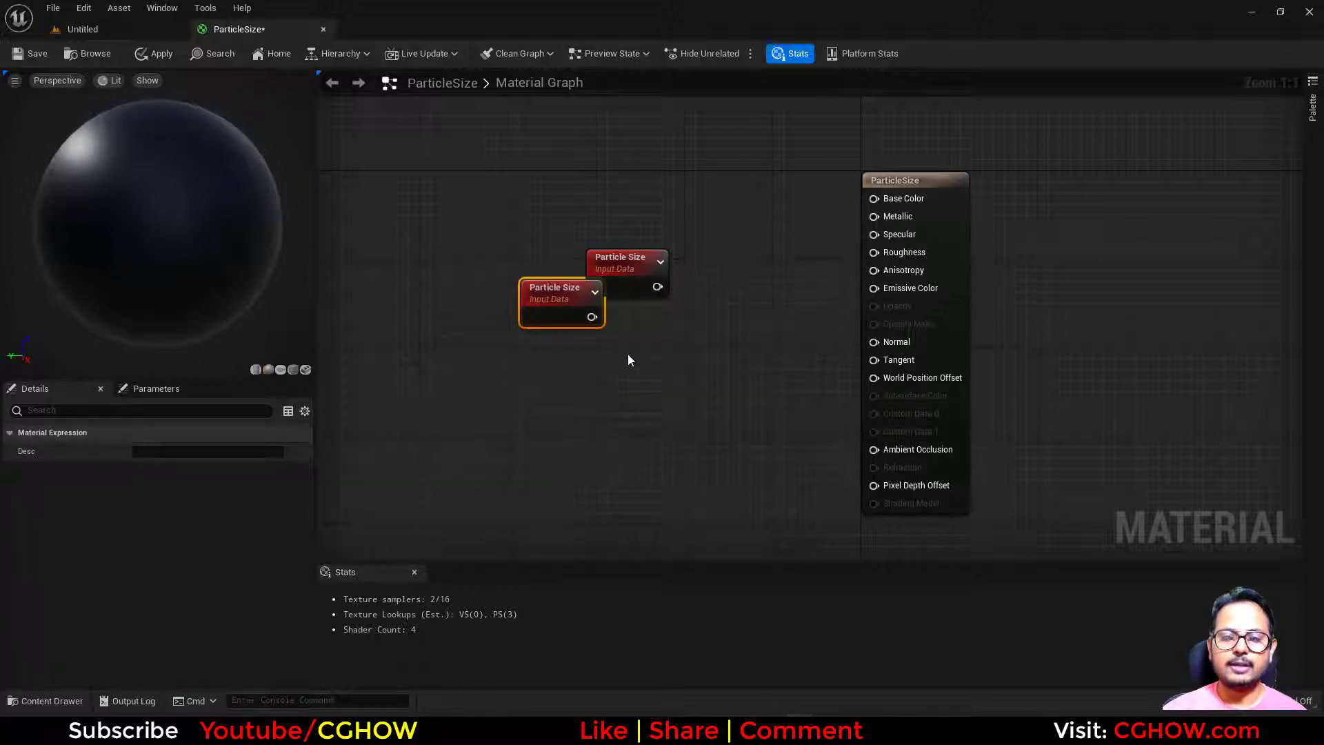
key(Delete)
drag(626, 272, 615, 316)
Step: In the browser, read the ParticleRadius and ParticleSize documentation and view the CGHOW YouTube video list
key(alt+Tab)
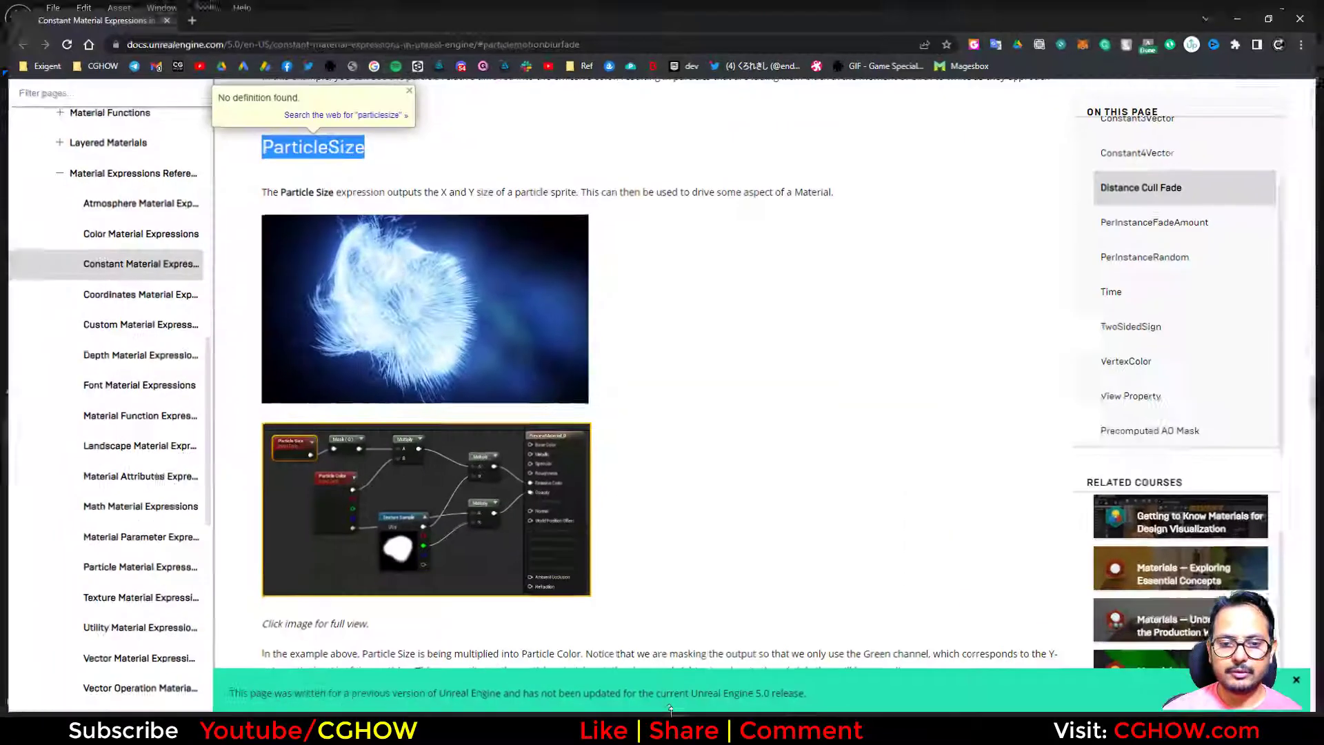
scroll(452, 285, up, 7)
scroll(460, 289, up, 9)
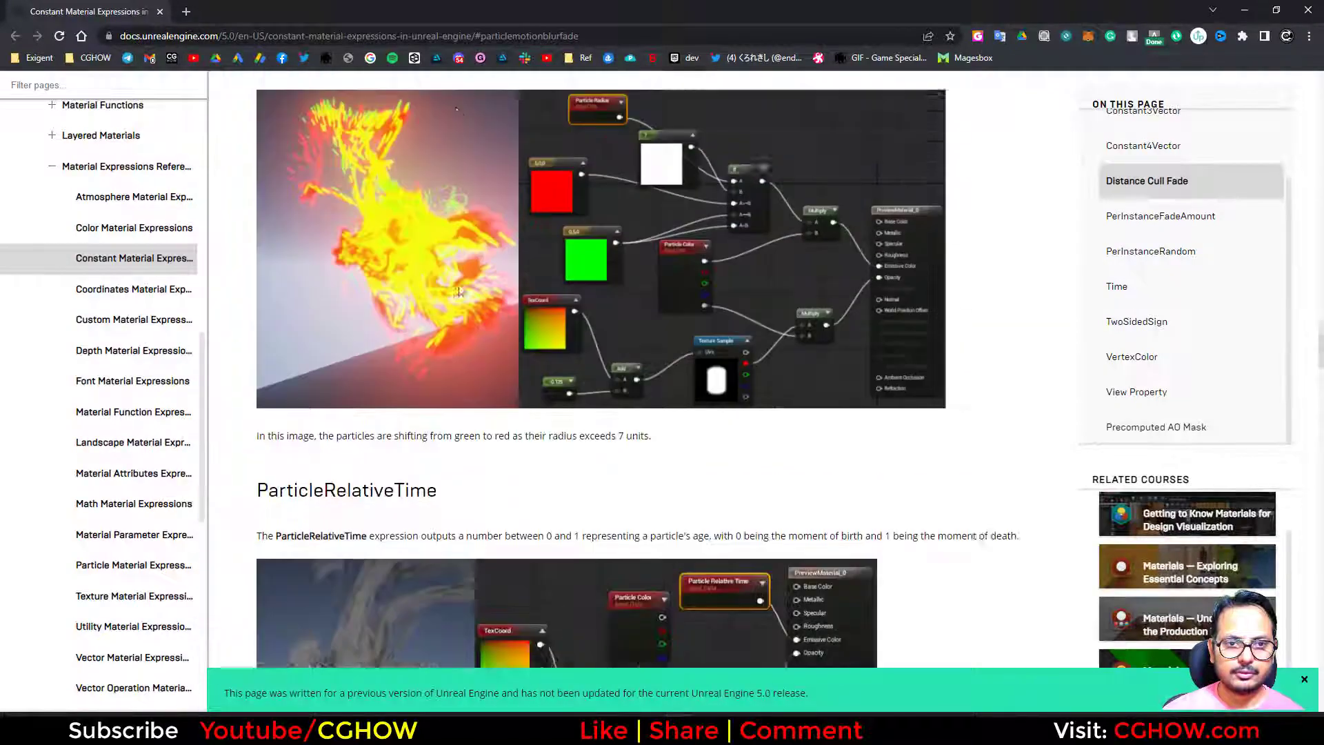
scroll(331, 290, down, 2)
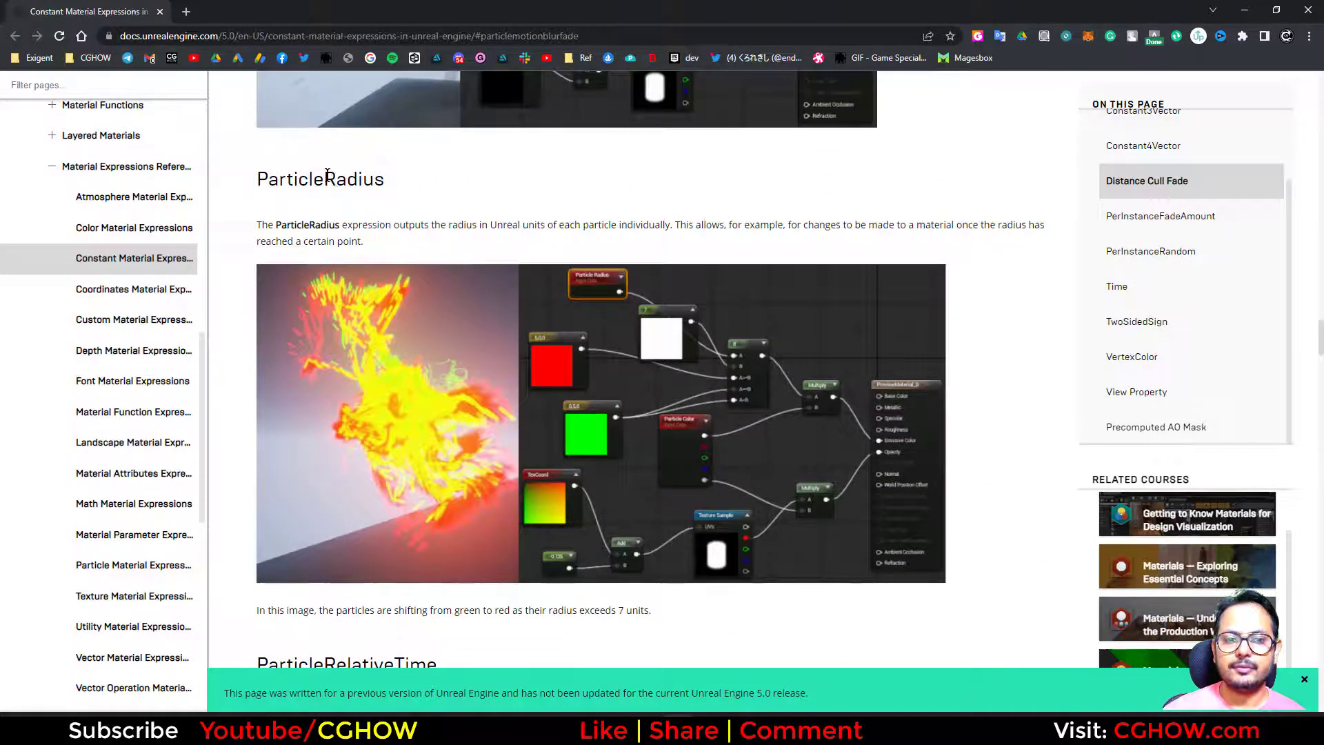
scroll(661, 415, down, 13)
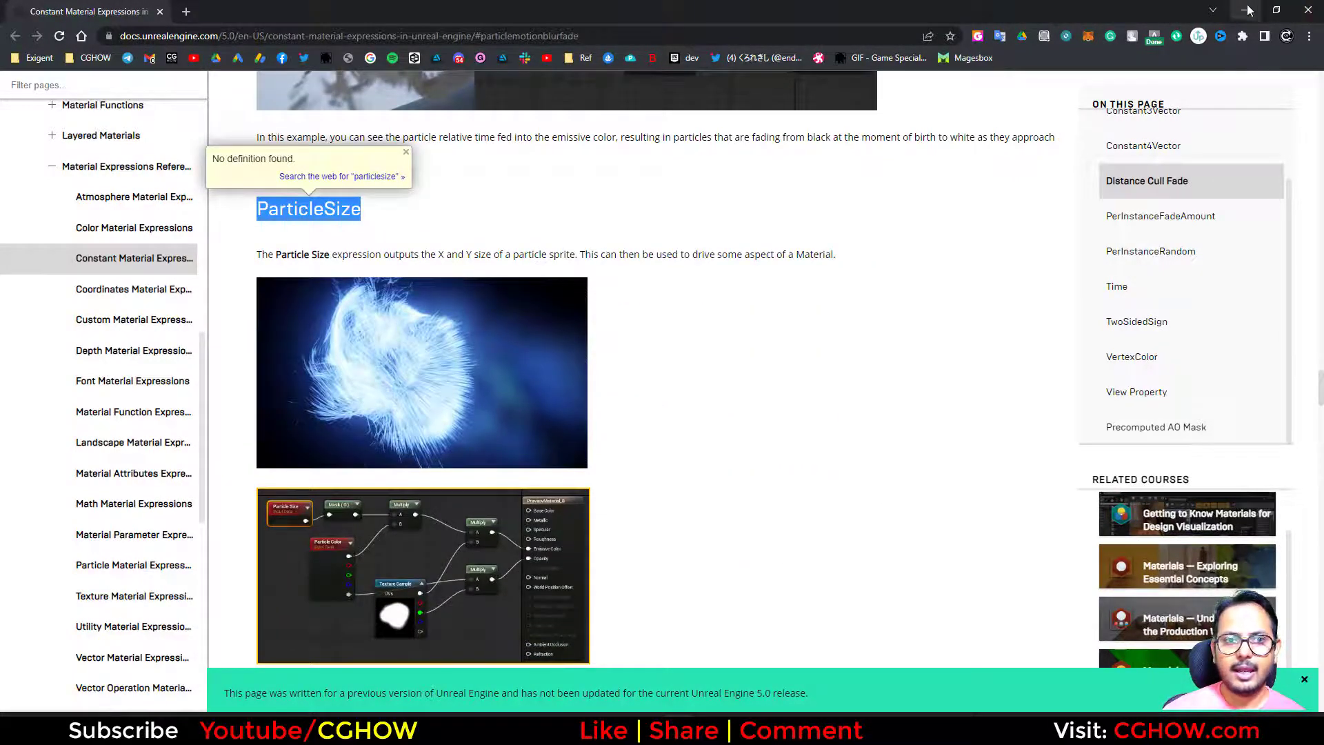
click(193, 58)
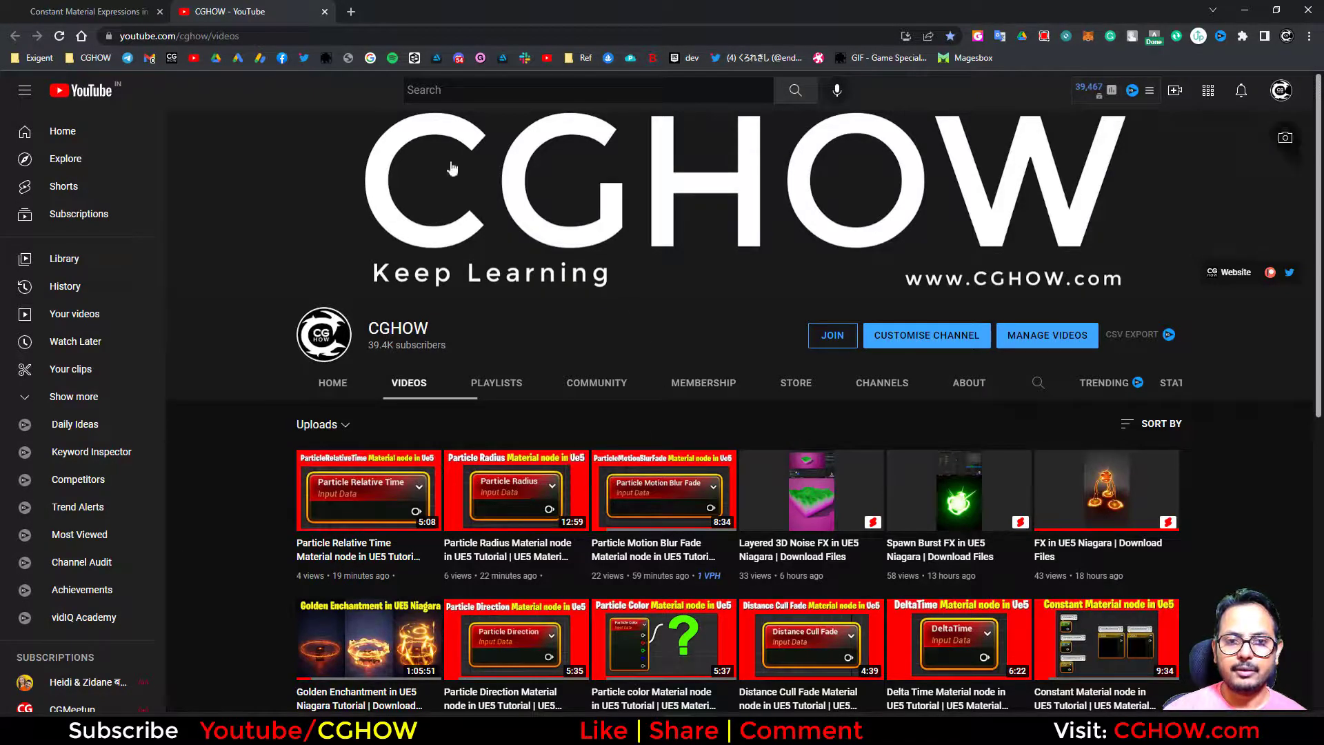
click(1253, 11)
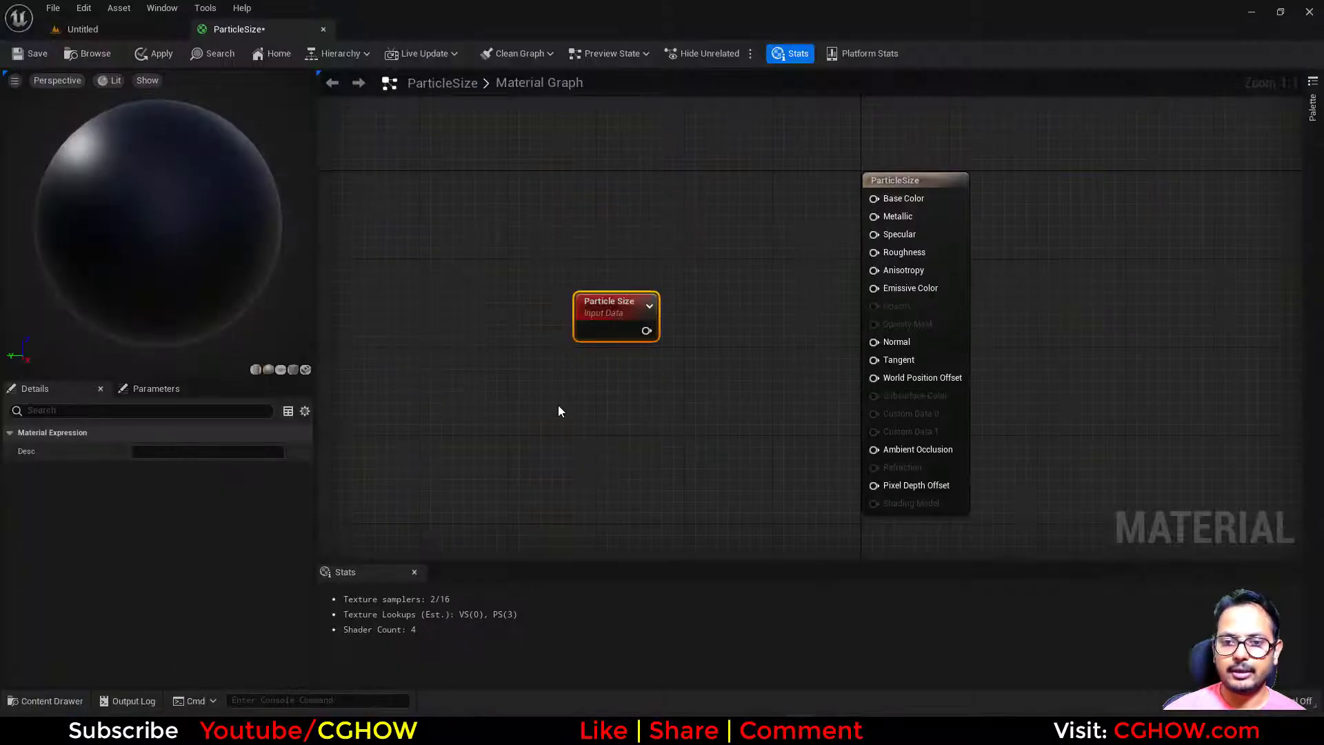
Step: Move the Particle Size node farther from the material output node and add an If node between them
right_drag(590, 351, 705, 335)
drag(707, 316, 482, 305)
right_drag(607, 340, 569, 342)
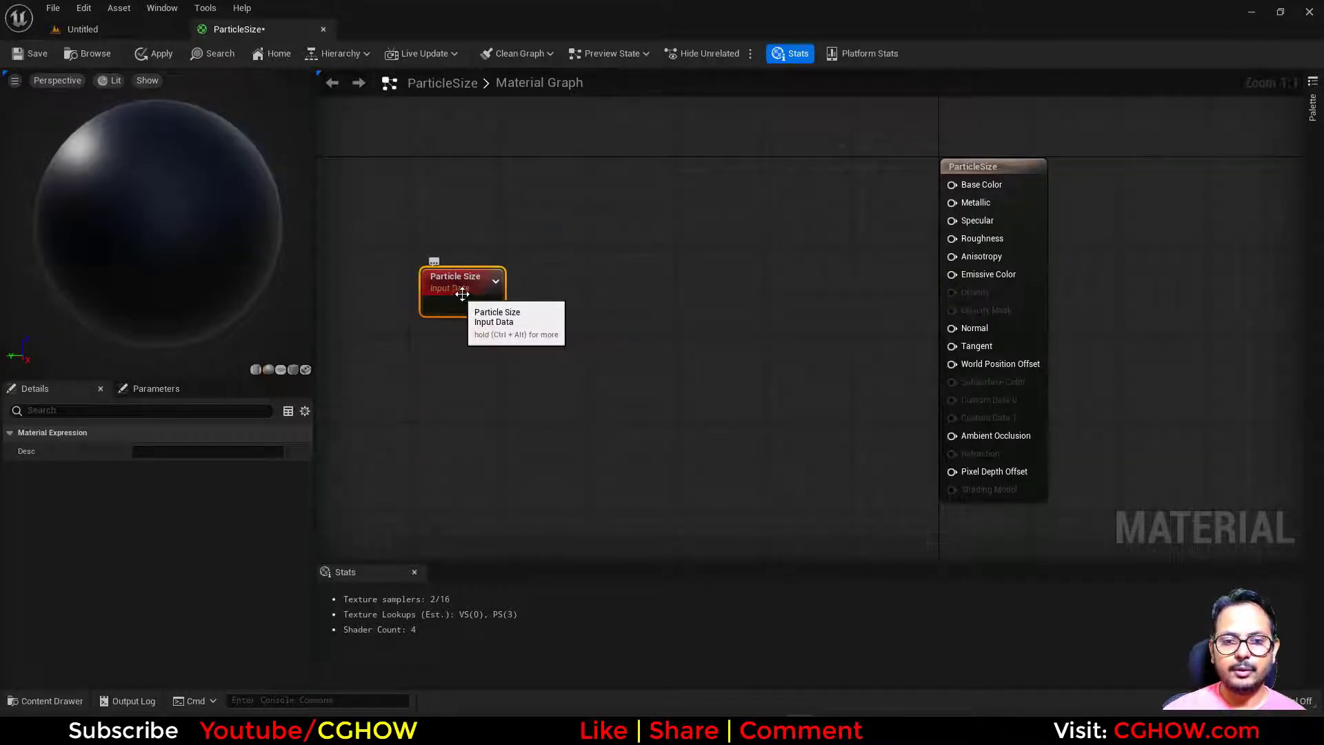
click(576, 255)
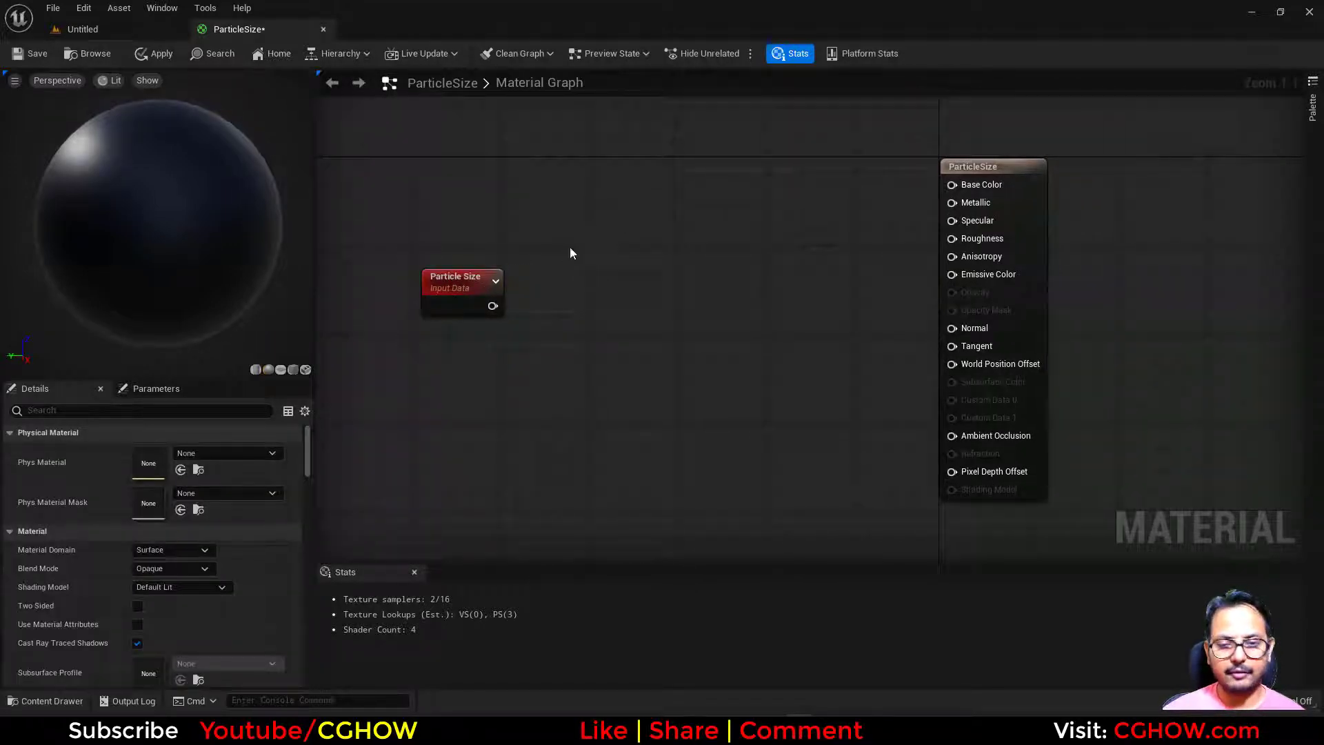
click(570, 253)
drag(492, 306, 530, 308)
drag(606, 271, 708, 276)
Step: Add a Component Mask limited to the G channel and wire Particle Size through it into the If node's A input
drag(495, 305, 552, 291)
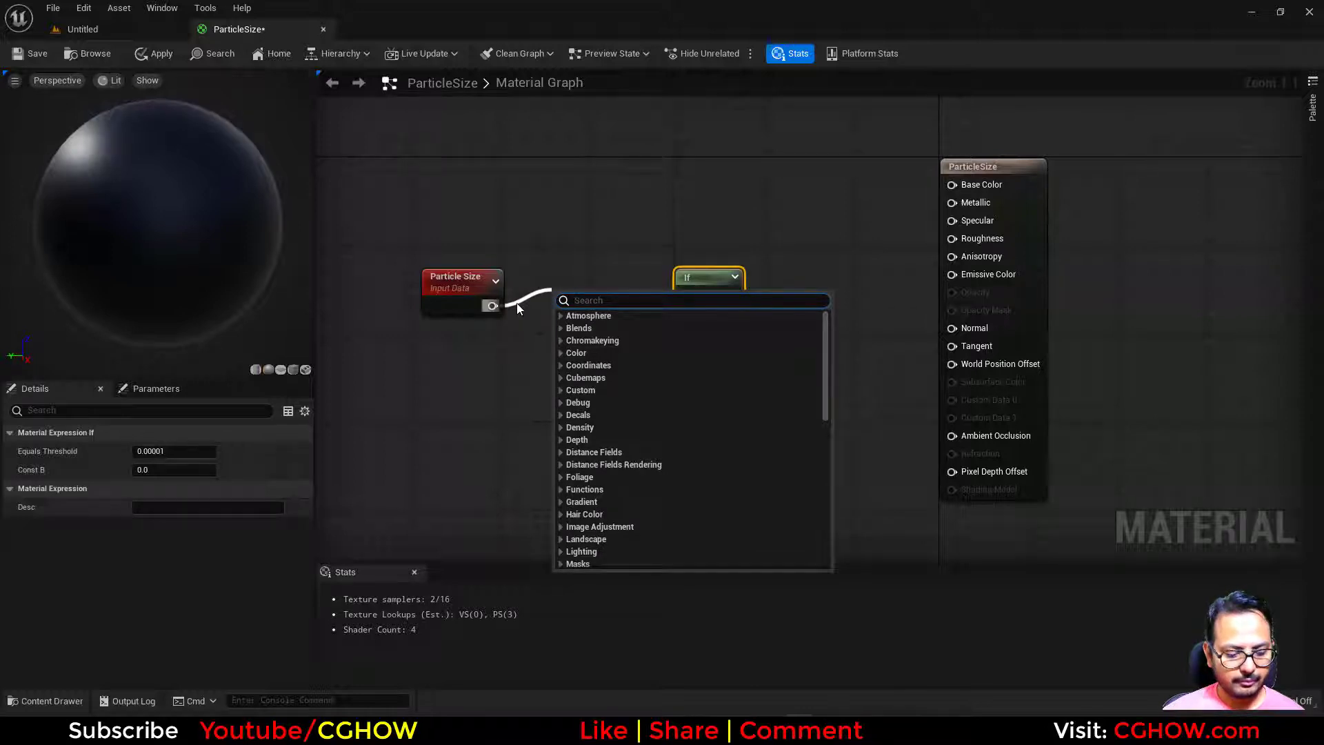
click(514, 338)
key(shift+c)
shift+click(520, 292)
drag(492, 306, 685, 296)
click(138, 451)
drag(552, 310, 556, 298)
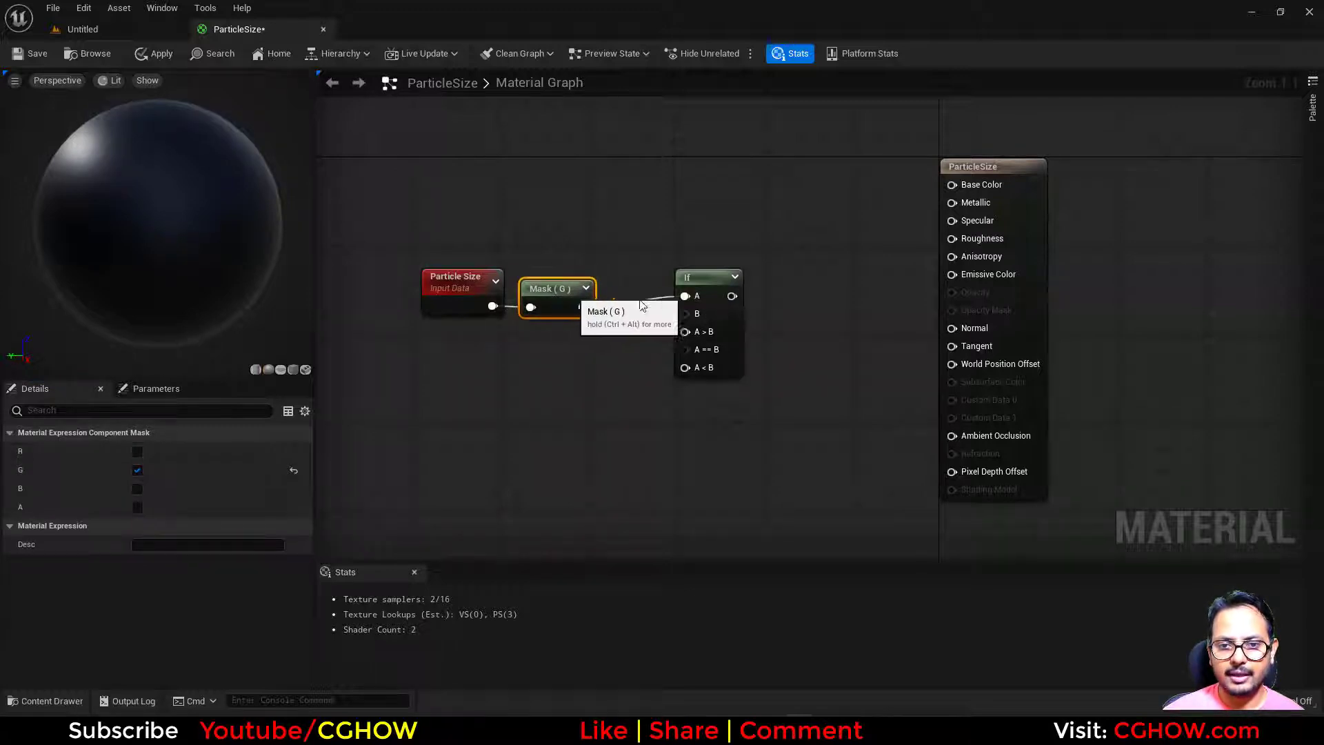
click(718, 285)
click(469, 333)
key(2)
click(469, 334)
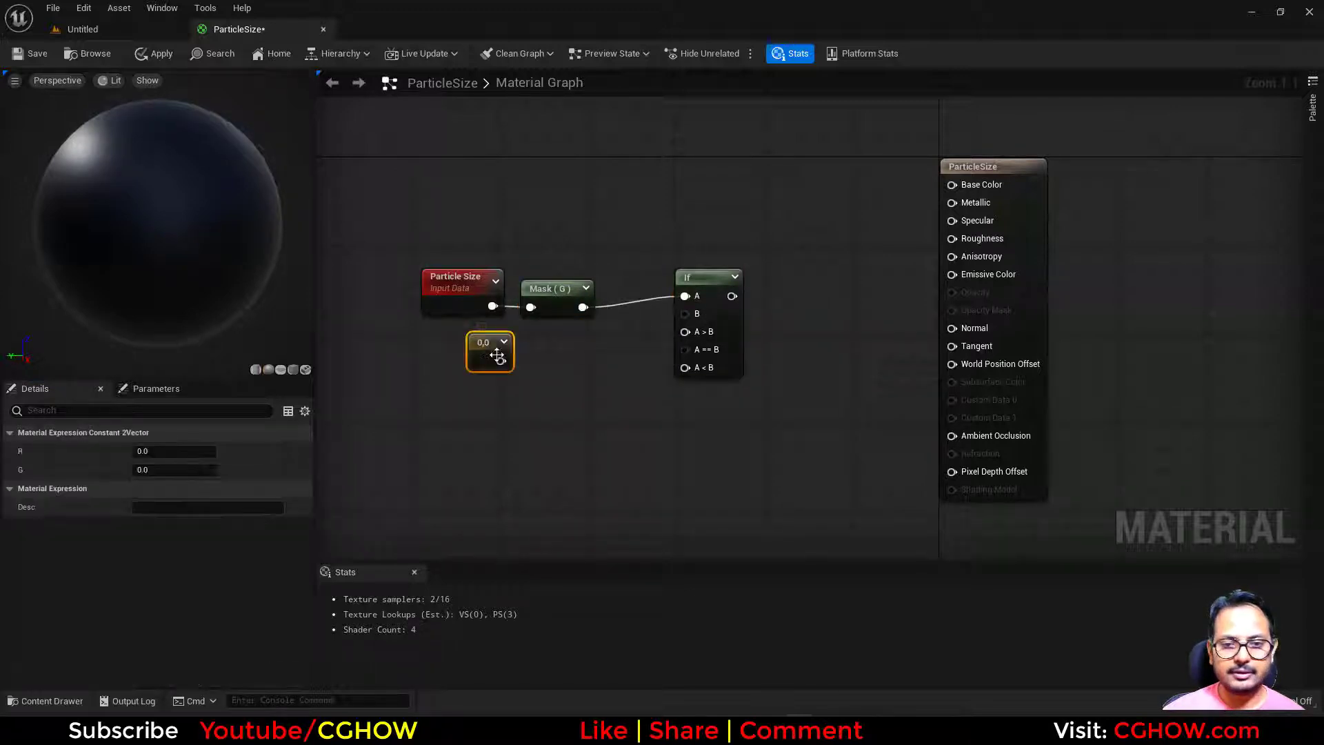
key(Delete)
Step: Try a Constant with value 2 on the If node's B input and remove it
key(1)
click(484, 345)
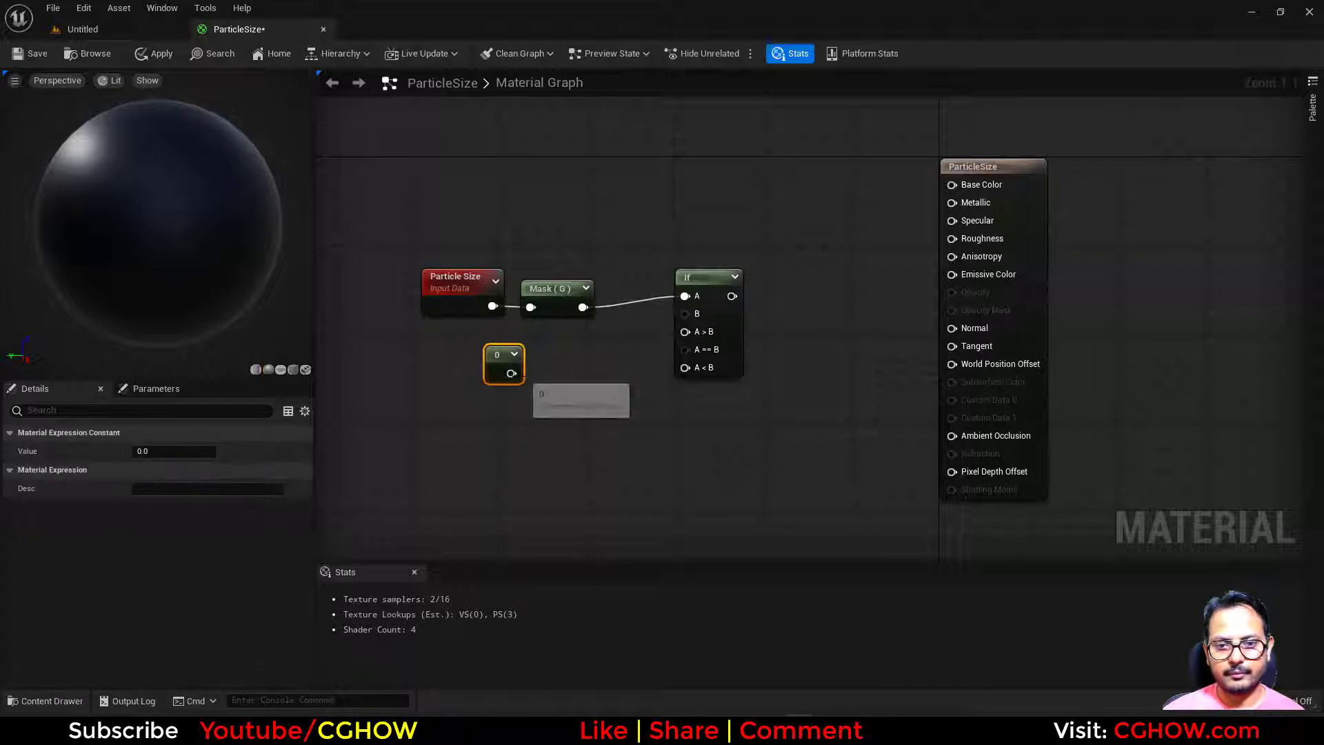
drag(511, 373, 689, 316)
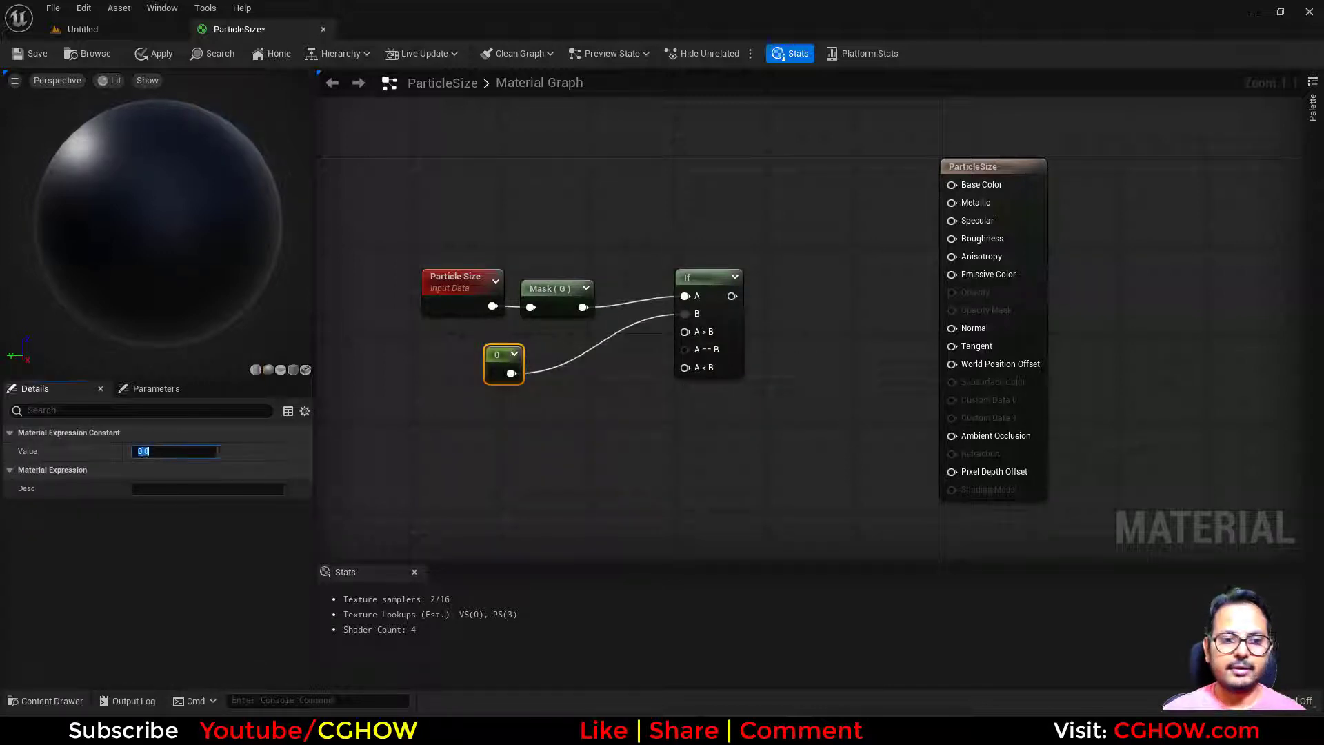
right_drag(474, 374, 428, 364)
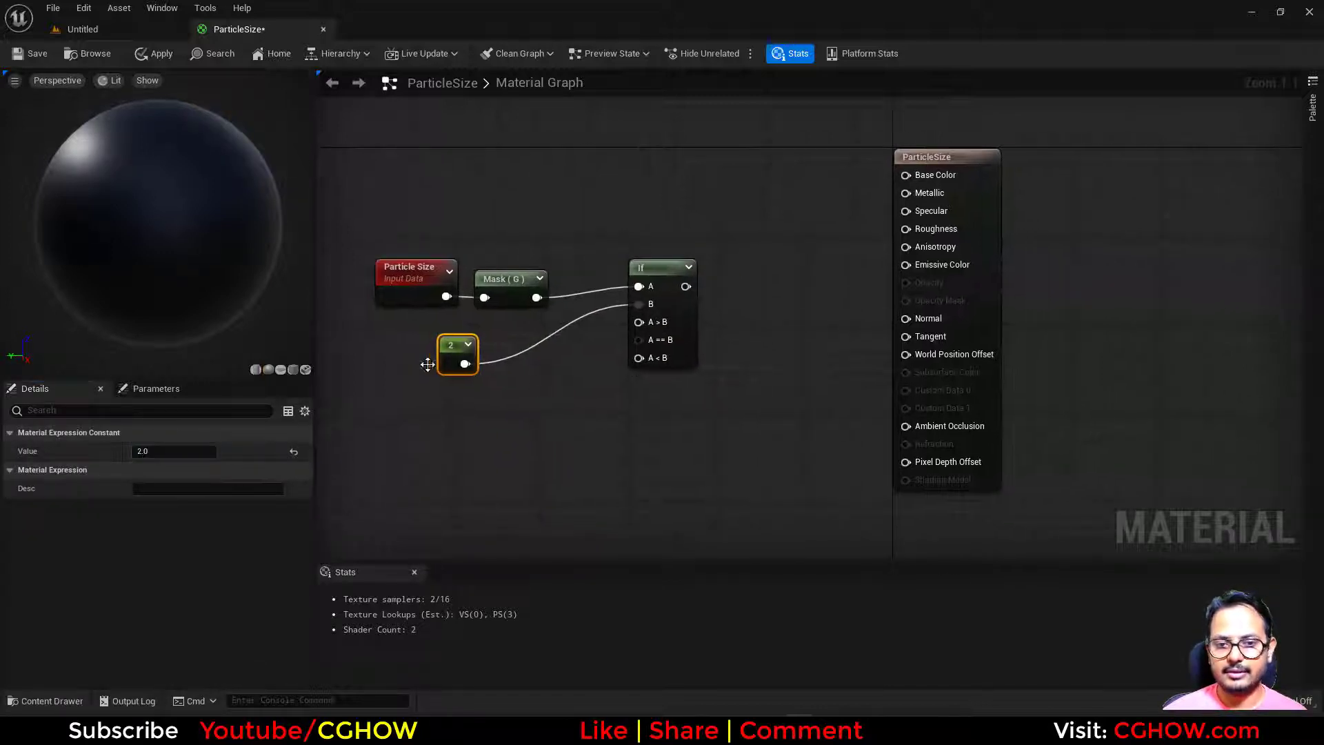
drag(445, 351, 454, 340)
right_click(462, 345)
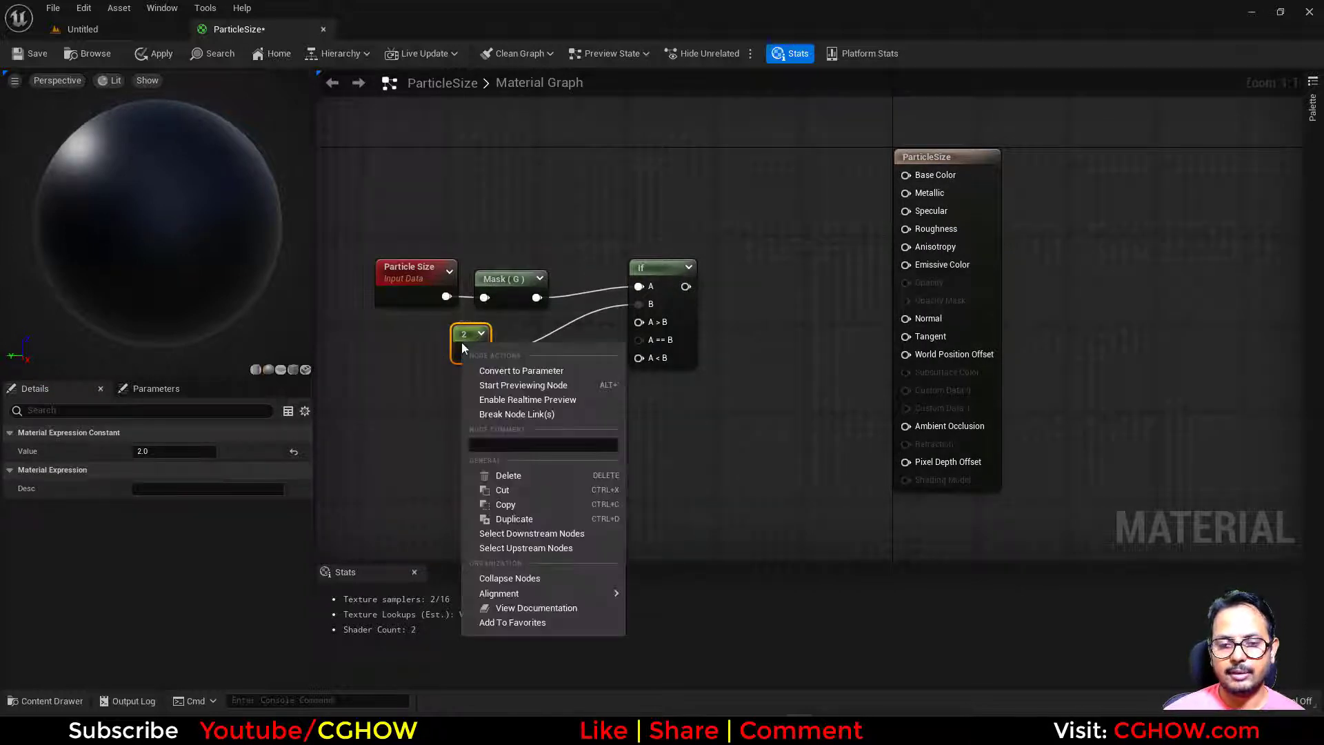
click(417, 378)
click(450, 350)
key(Delete)
Step: Add a Dynamic Parameter node below the Particle Size node
right_drag(421, 342, 458, 347)
right_click(414, 338)
text(dynamic)
click(458, 413)
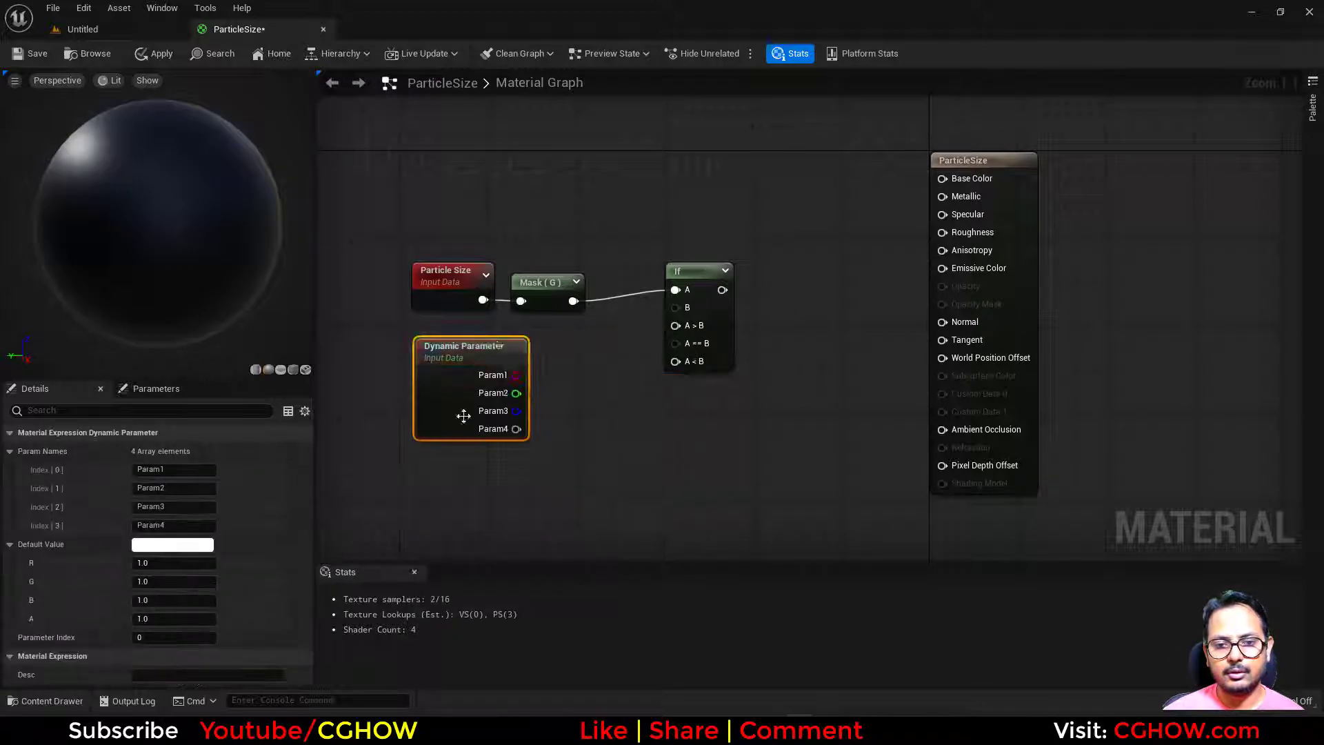
Step: Rename the Dynamic Parameter's first parameter to target_size and connect it to the If node's B input
text(t)
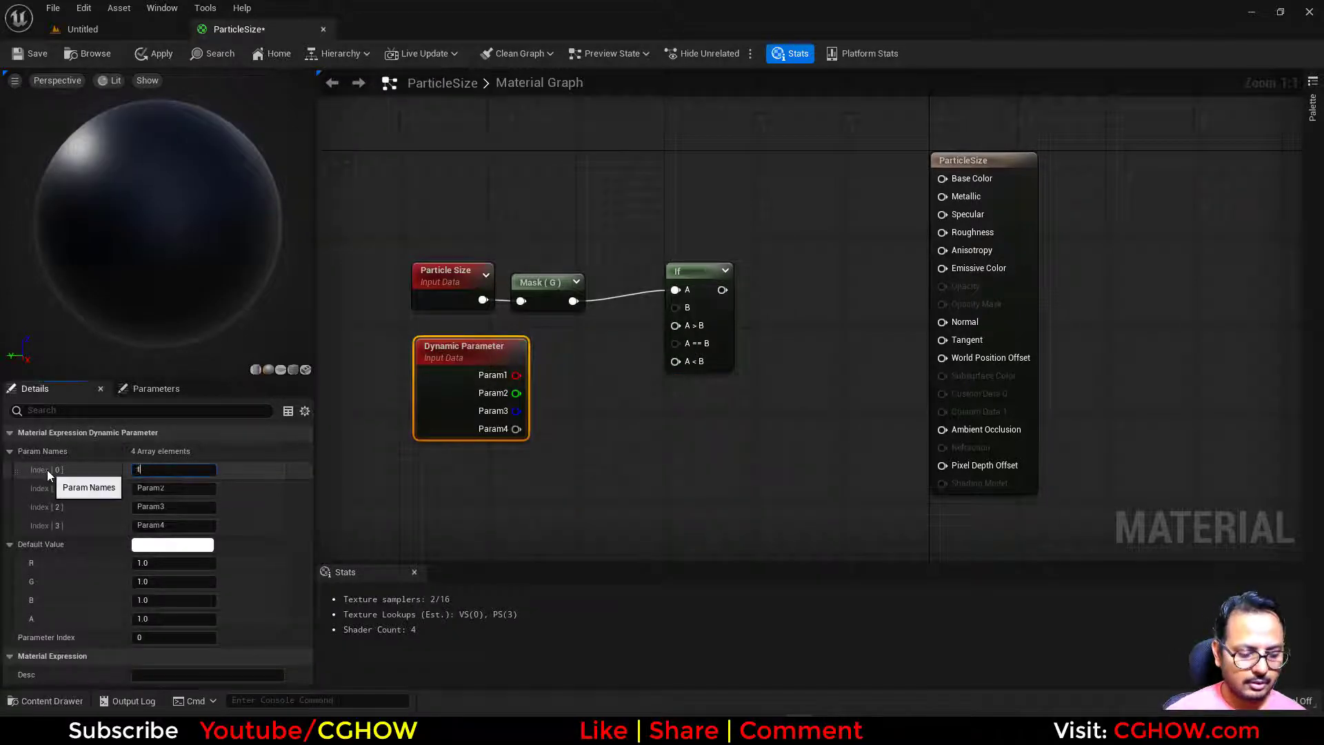
text(arget_)
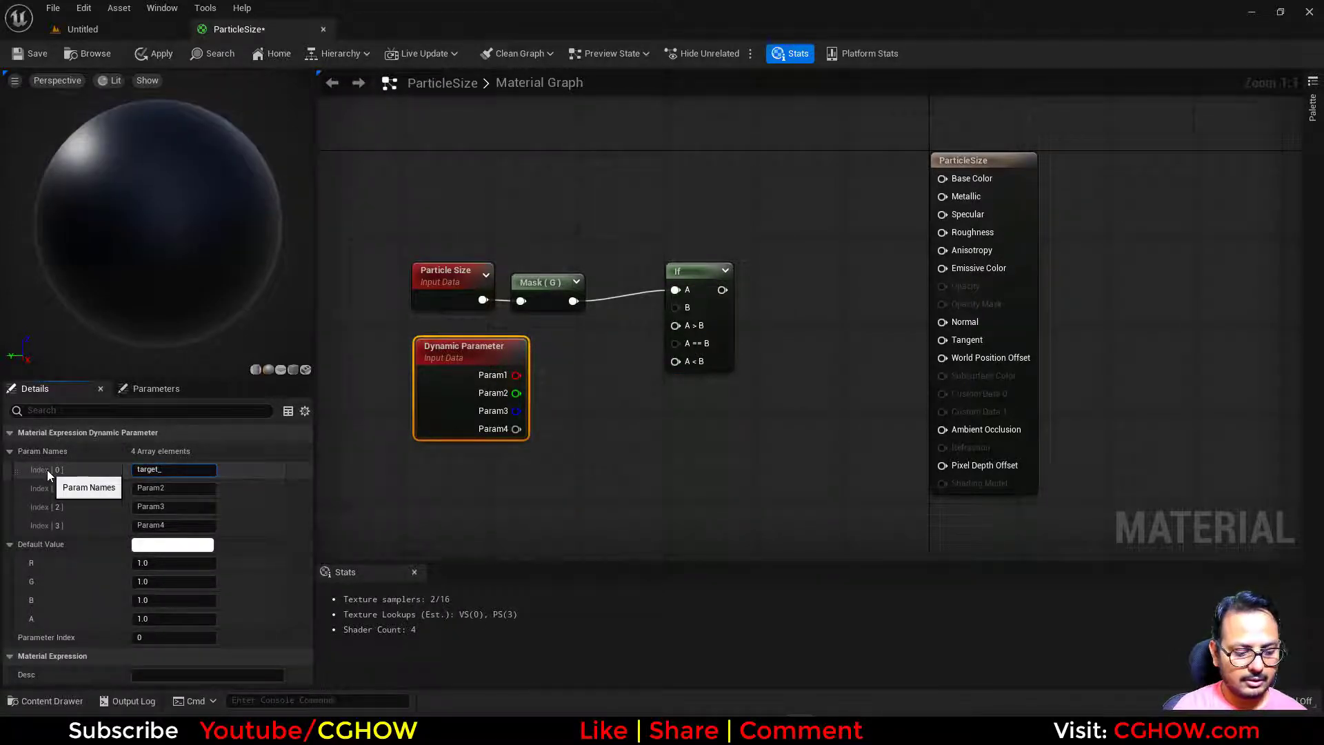
text(size)
key(Return)
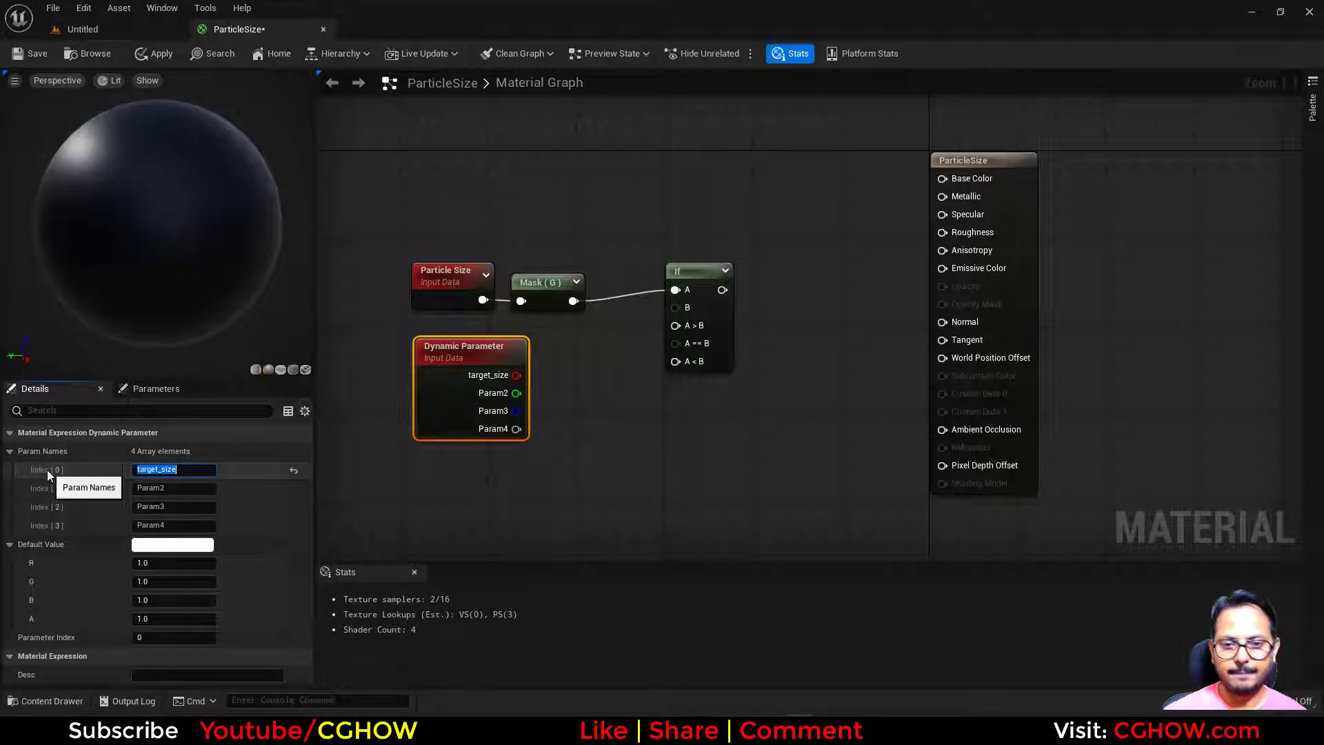
drag(515, 374, 678, 317)
Step: Add two Constant3Vector nodes below the Dynamic Parameter node
right_drag(600, 452, 553, 371)
click(491, 416)
click(470, 419)
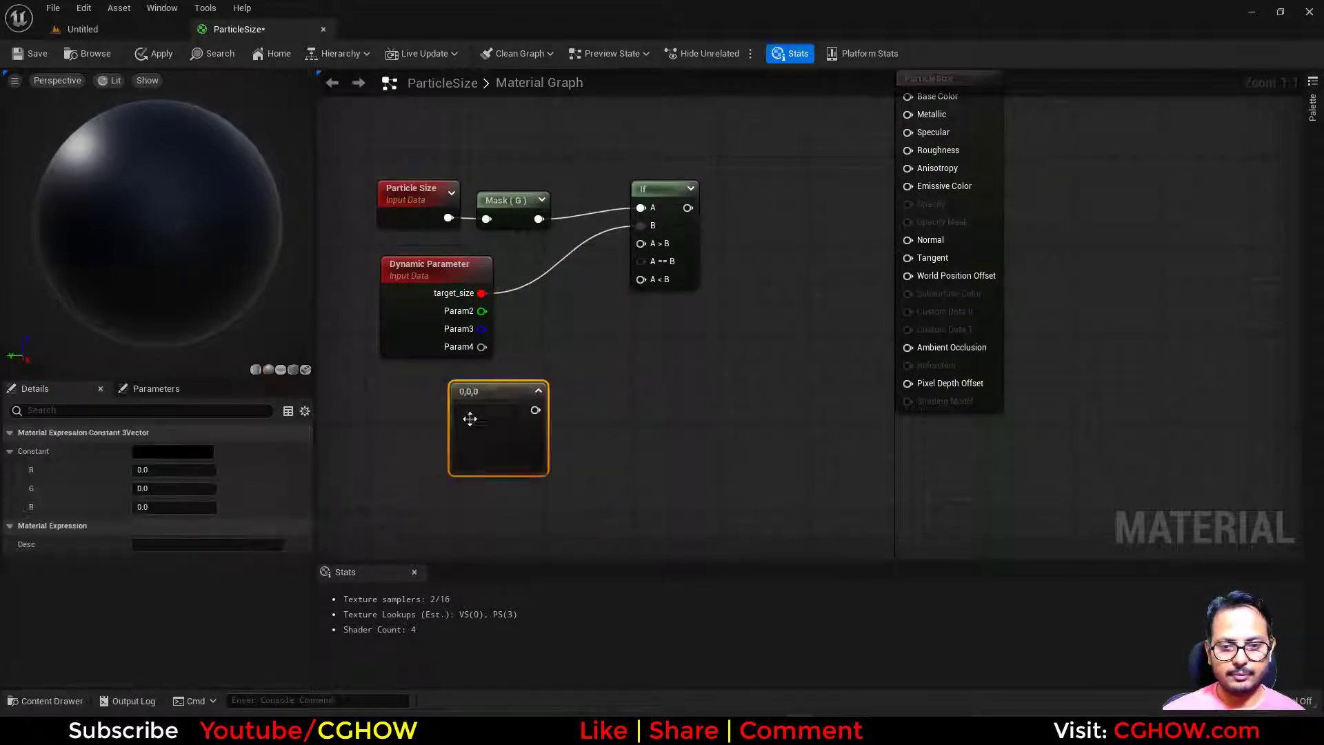
key(3)
click(597, 451)
Step: Make the first Constant3Vector red with R set to 1 and the second green with G set to 1
click(499, 429)
click(183, 468)
text(1)
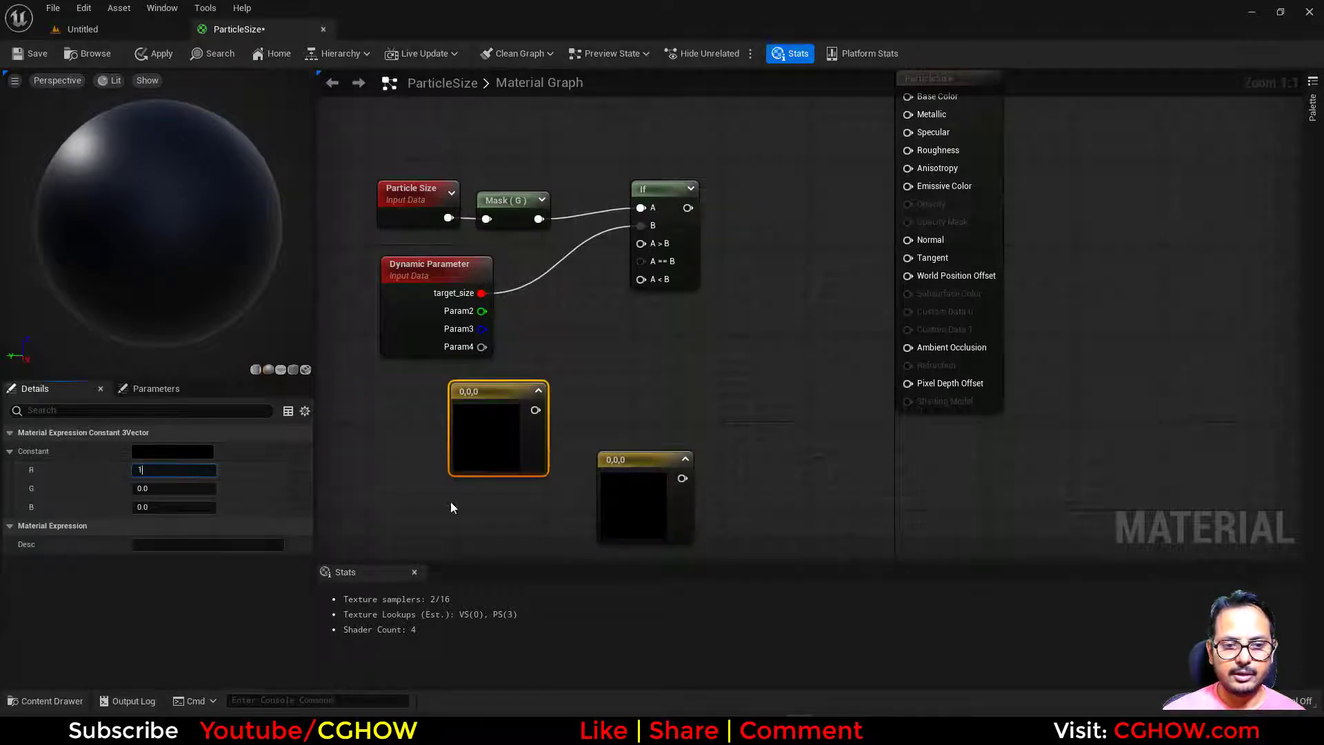
click(607, 523)
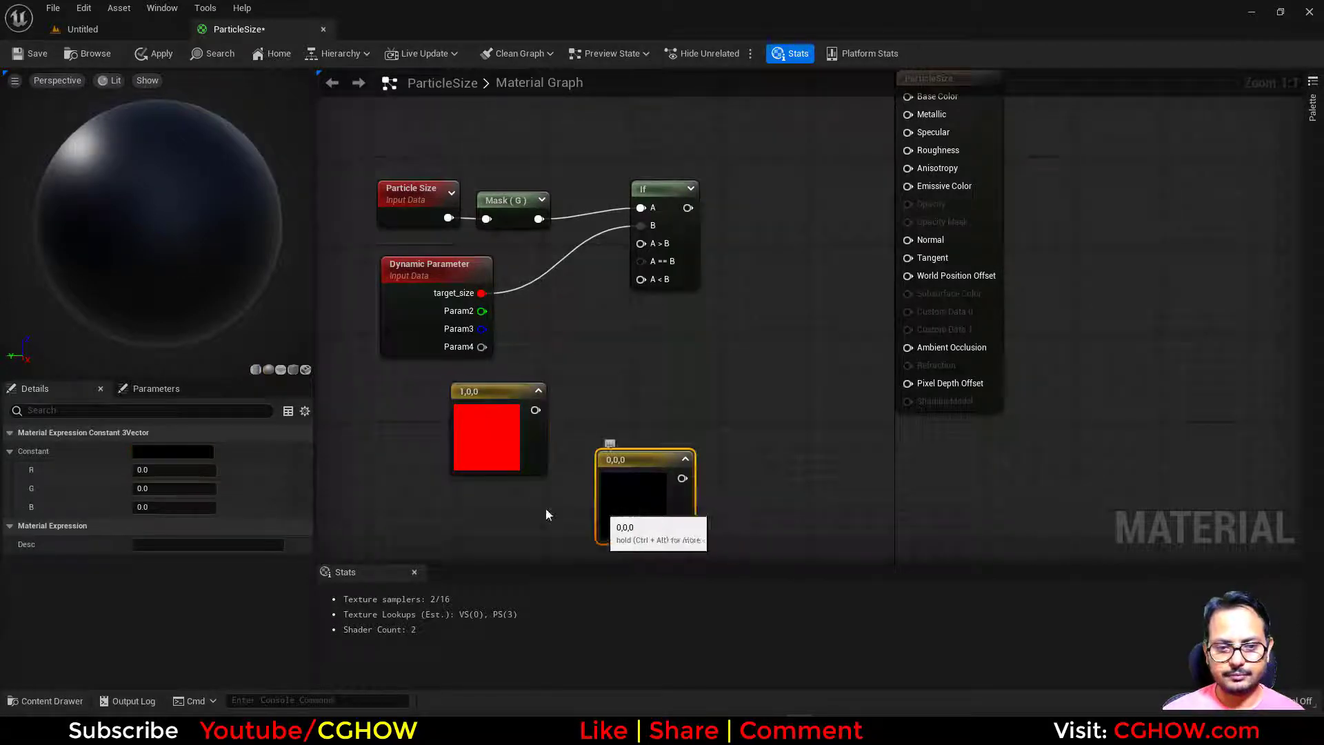
click(218, 490)
text(1)
key(Return)
Step: Connect the red vector to the If node's A > B input and the green vector to both A == B and A < B
drag(535, 410, 642, 243)
drag(683, 478, 642, 261)
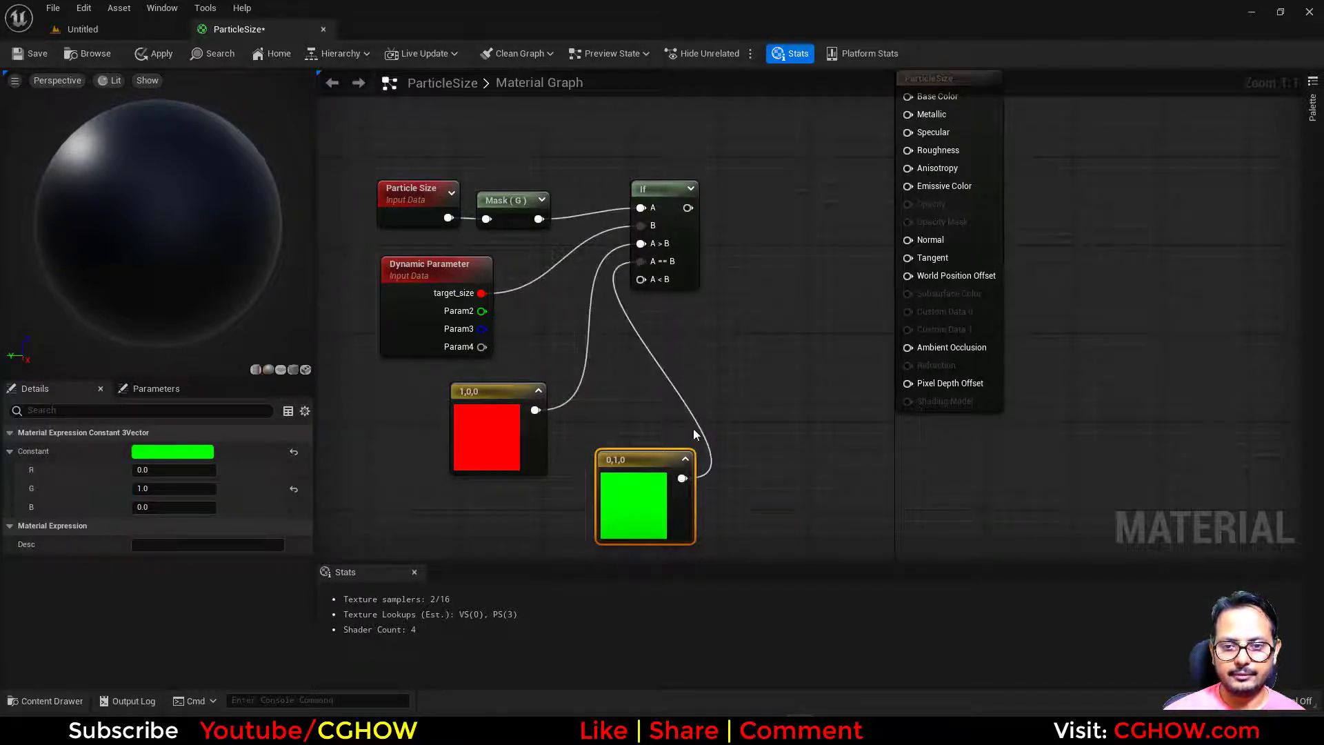
drag(679, 481, 641, 279)
Step: Connect the If node's output to Emissive Color and save the ParticleSize material
drag(689, 208, 942, 188)
right_drag(762, 313, 808, 405)
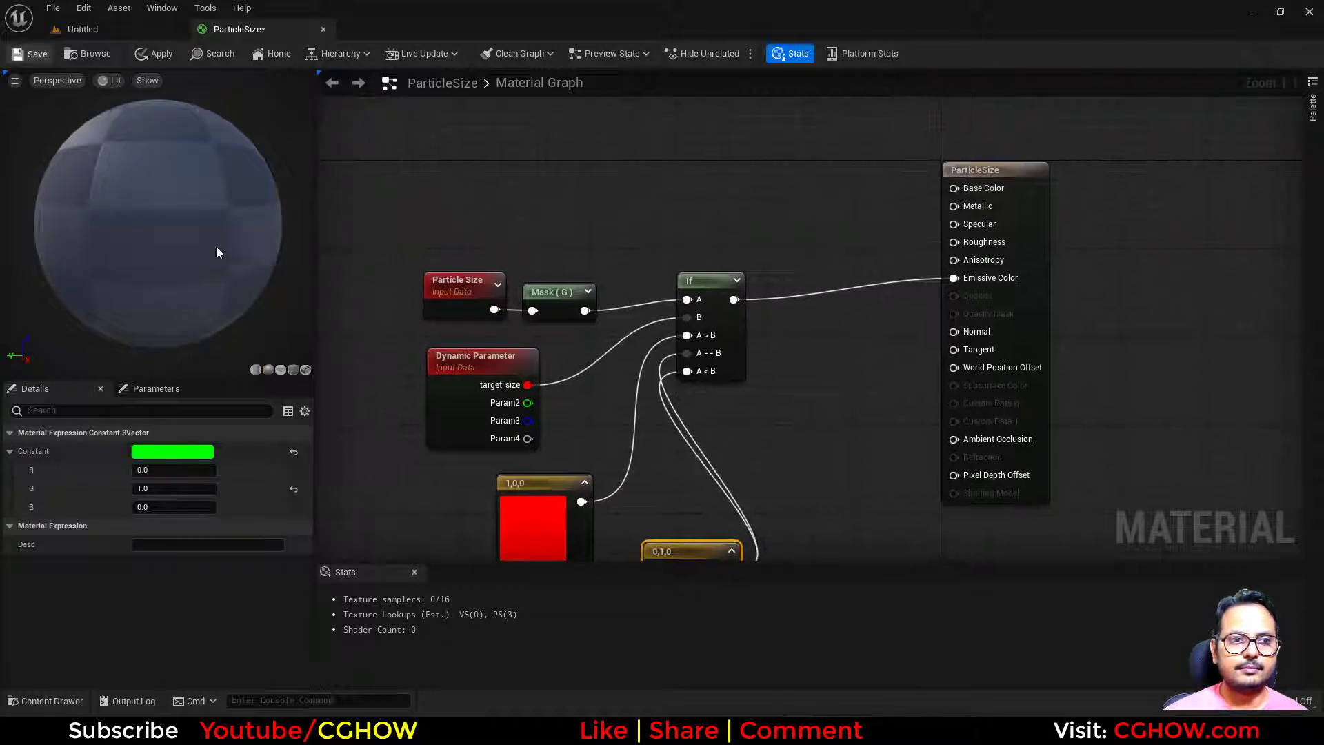
key(ctrl+s)
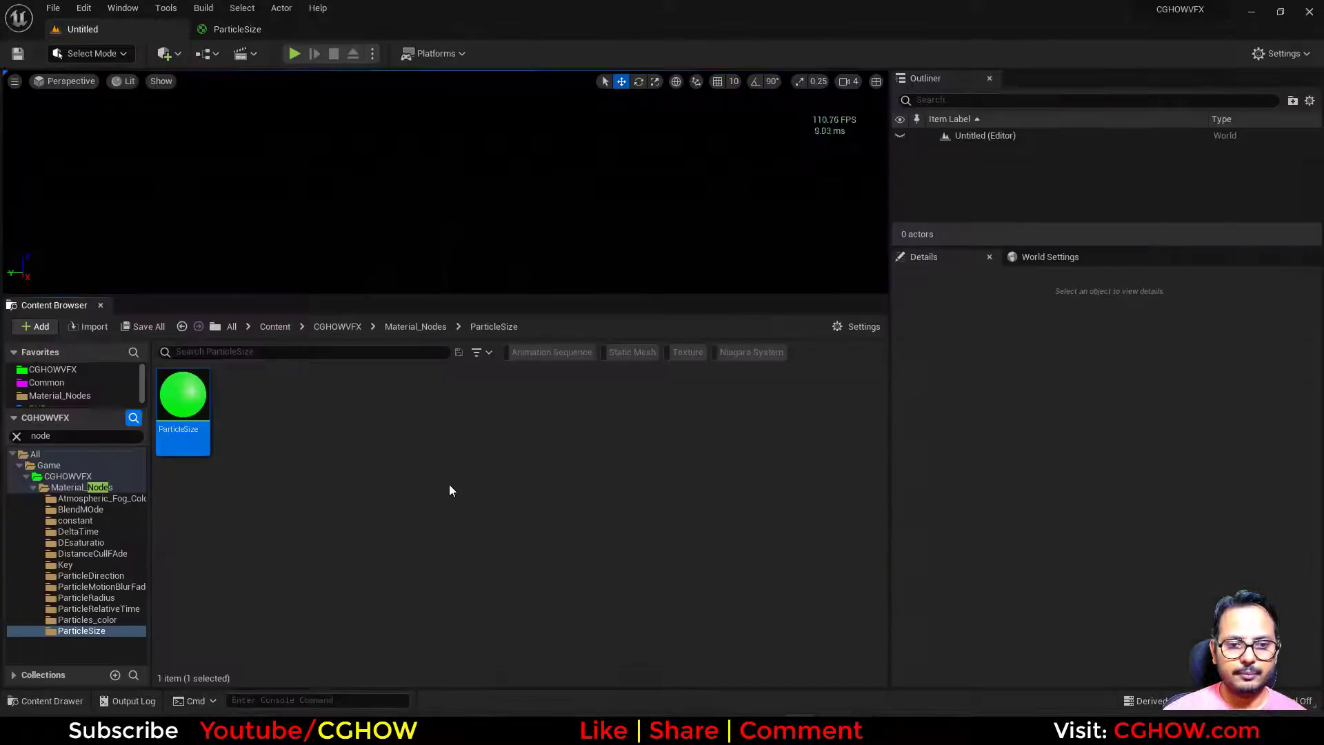
Step: Create a Niagara System in the ParticleSize content folder using the Fountain emitter template
right_click(450, 487)
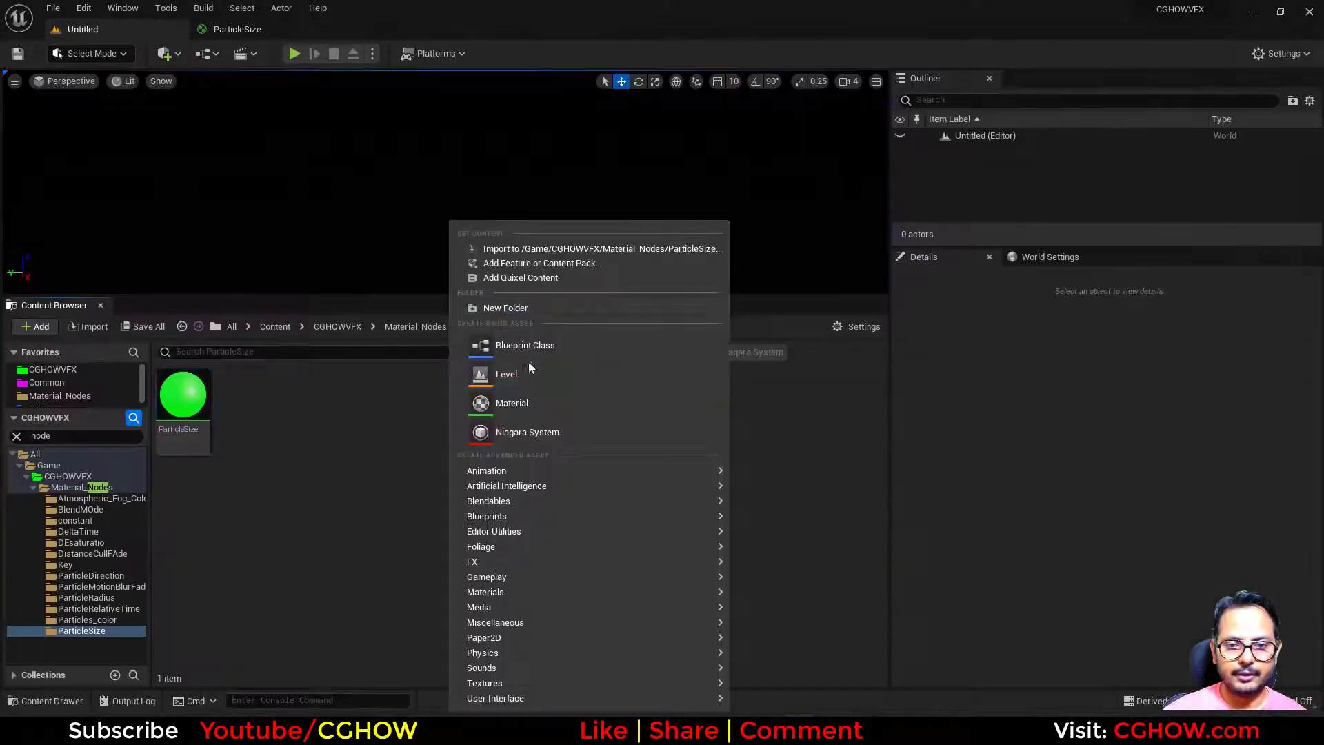
click(538, 431)
click(651, 560)
click(657, 466)
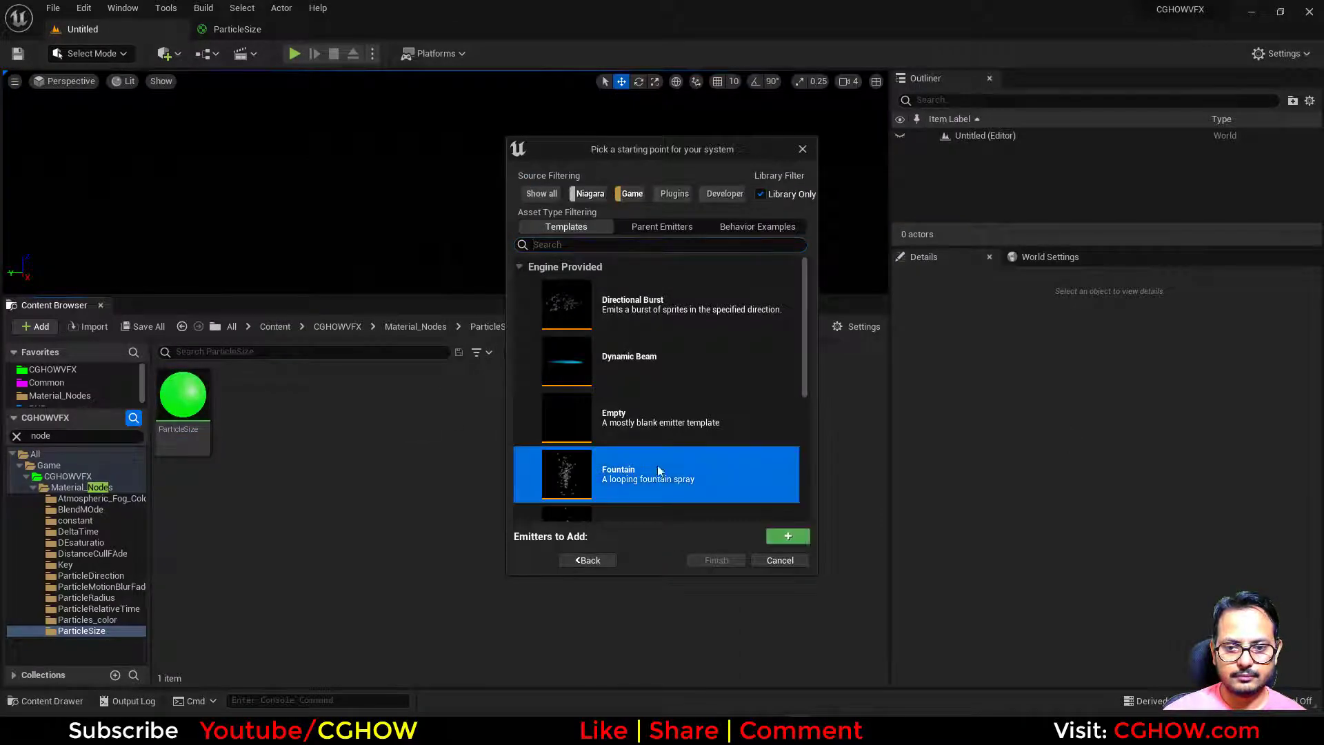
click(773, 537)
click(715, 561)
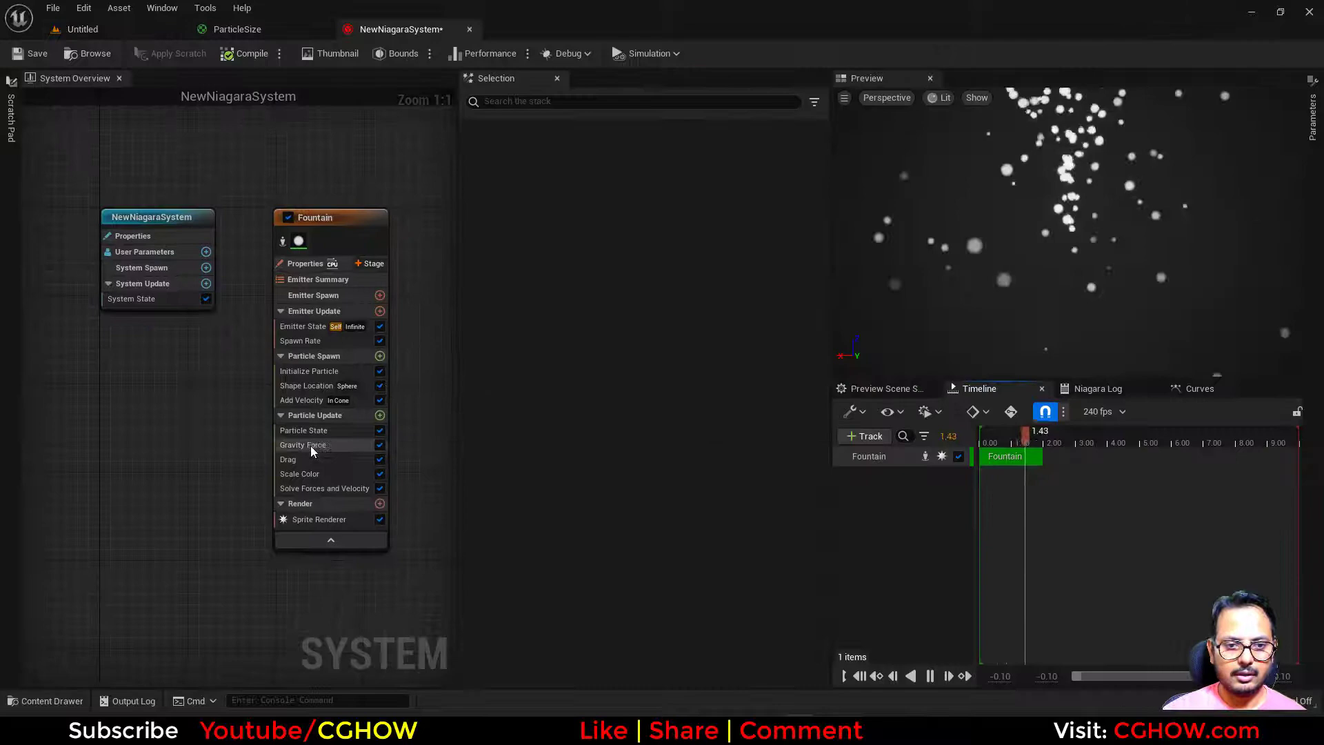
Step: Remove Gravity Force from the Fountain emitter and set Add Velocity to Linear mode with a Z velocity of 100
click(302, 400)
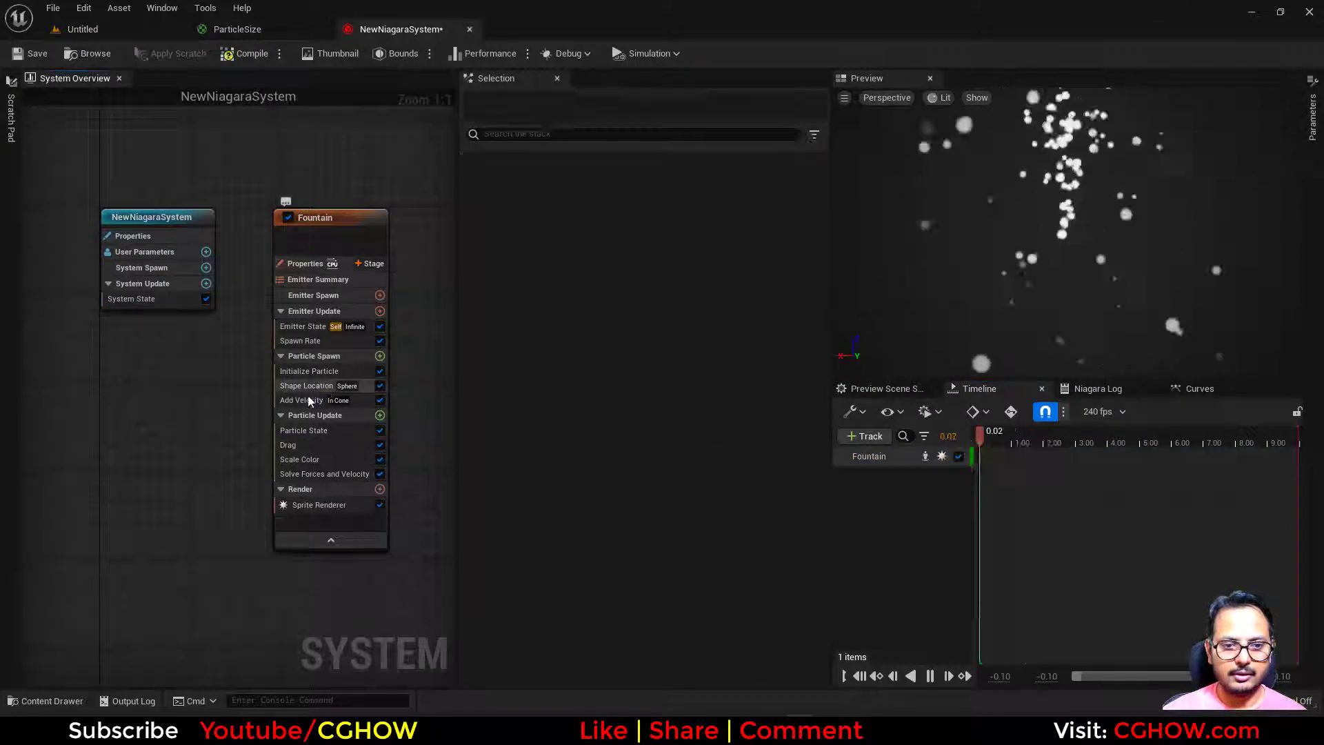
click(613, 179)
click(621, 201)
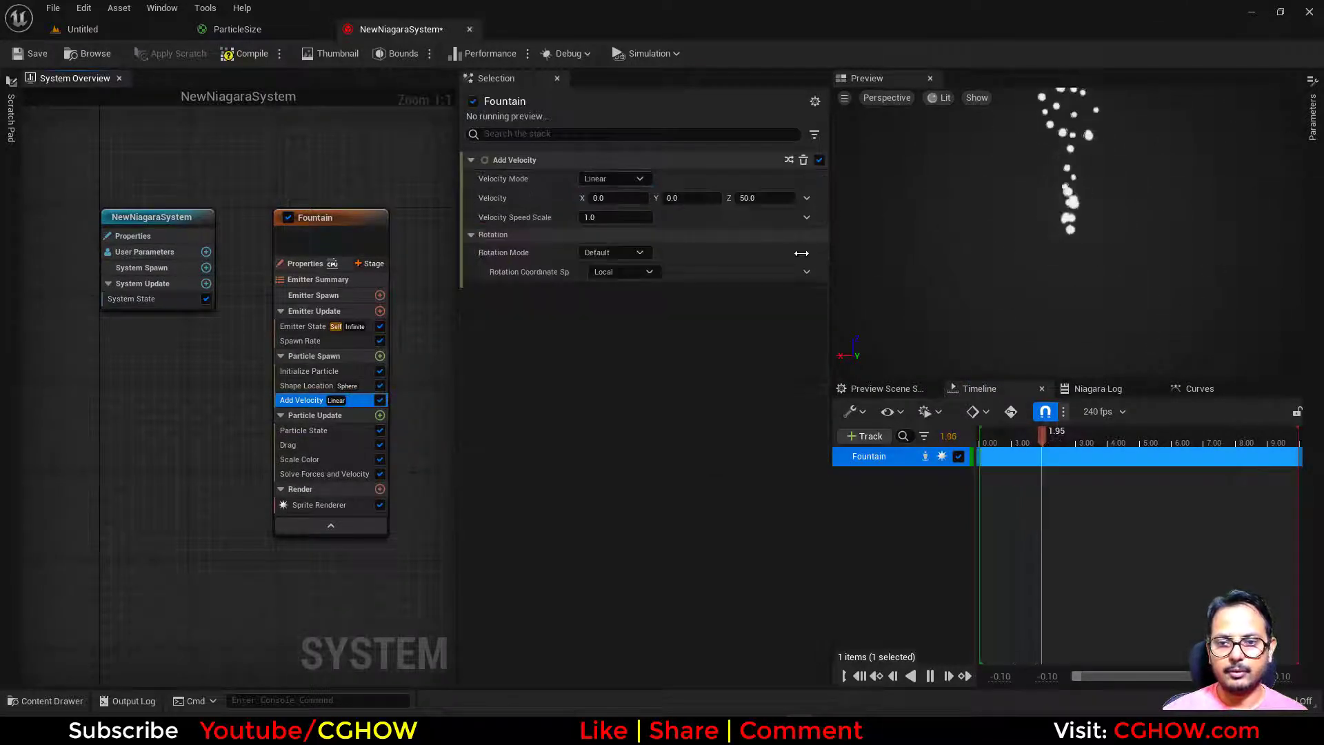
click(765, 198)
right_drag(221, 387, 220, 424)
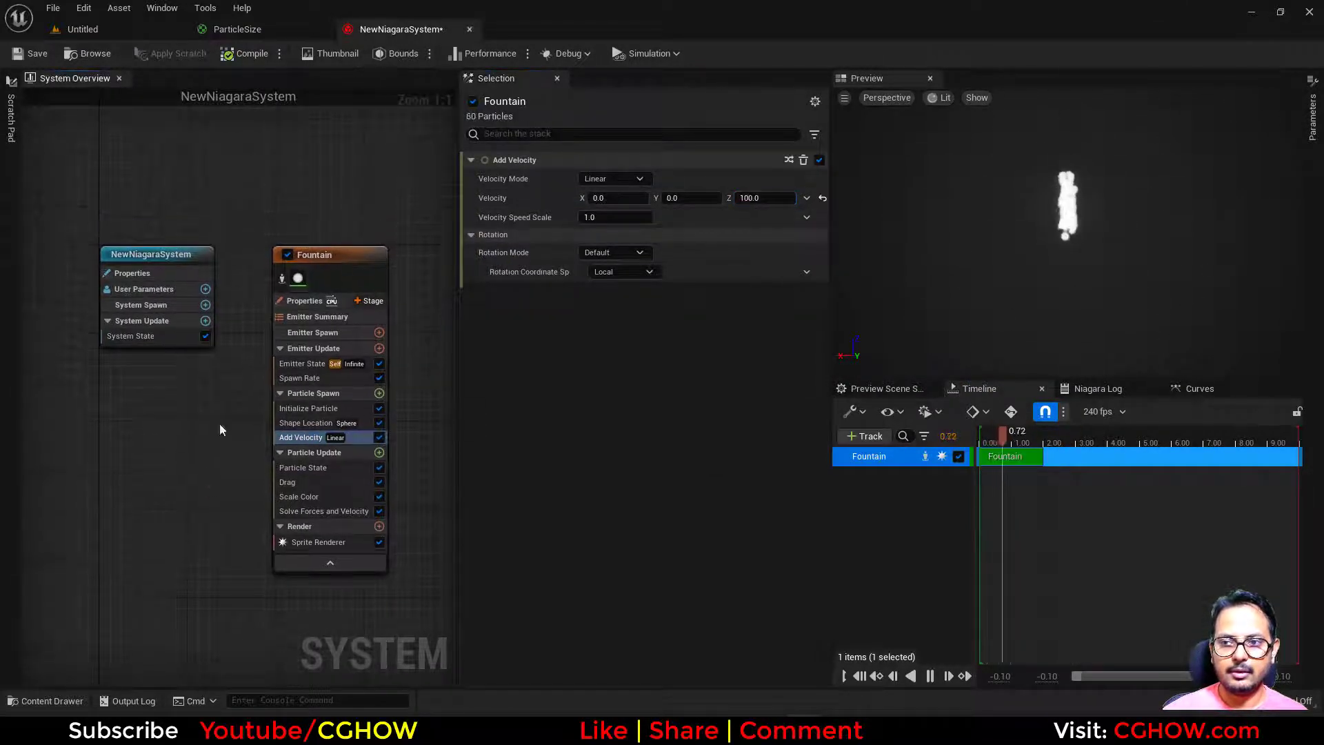
Step: Assign the ParticleSize material to the Fountain emitter's Sprite Renderer
click(228, 31)
click(88, 29)
click(350, 30)
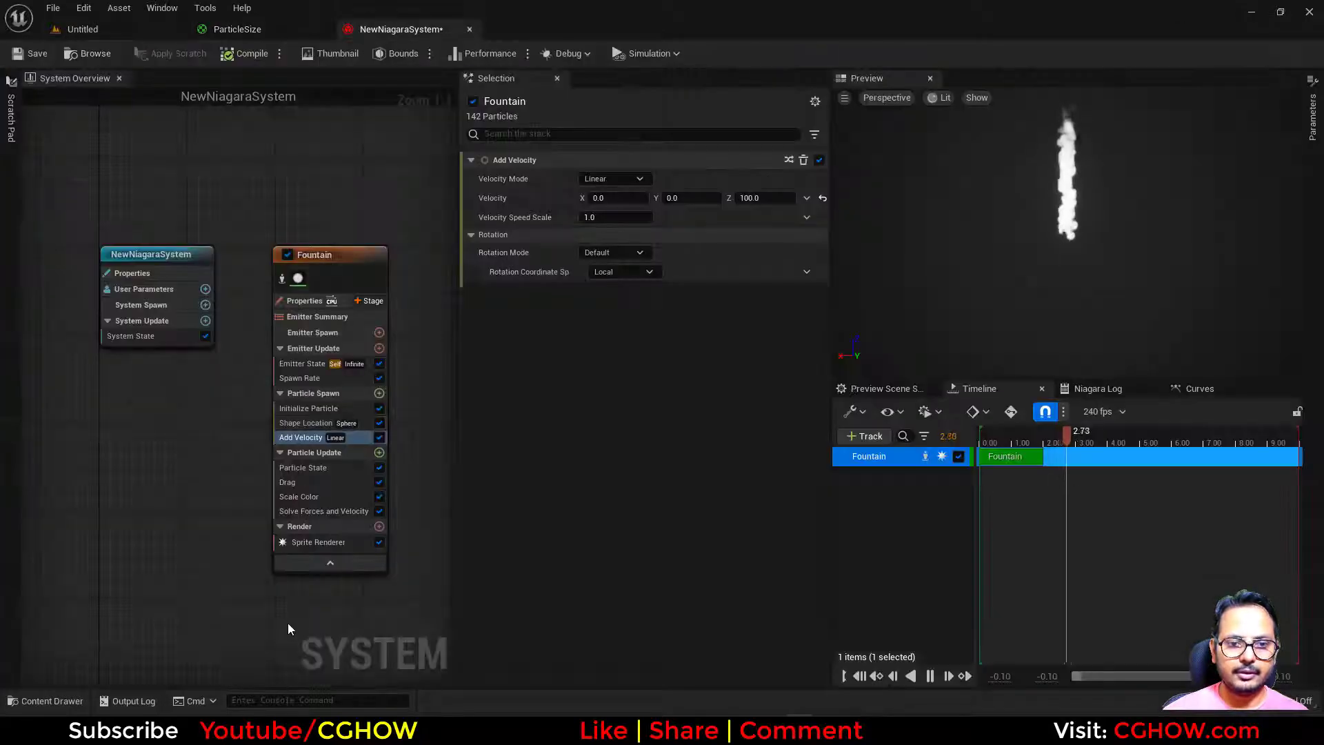
click(337, 543)
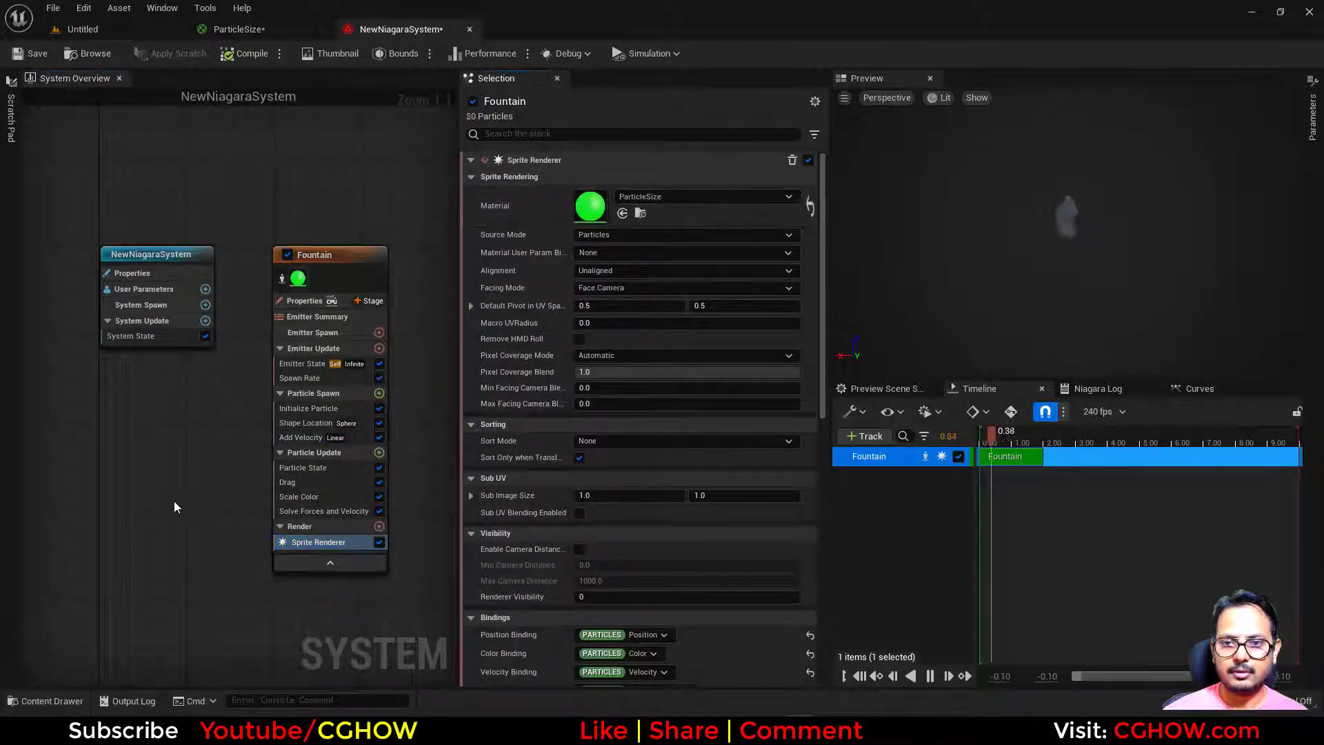
right_drag(152, 471, 151, 397)
scroll(127, 440, up, 1)
right_drag(120, 441, 189, 458)
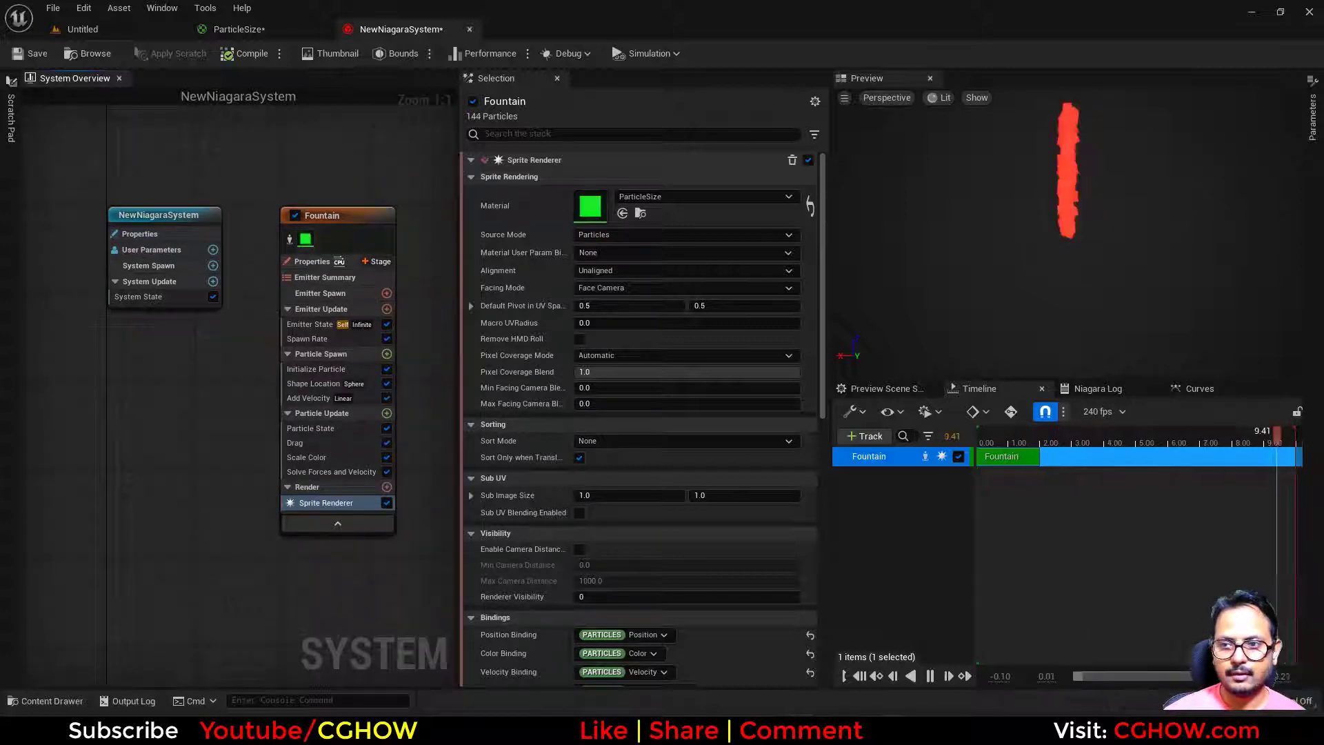
Step: Set the Sprite Size Mode in Initialize Particle to Uniform, pause the simulation and reduce the uniform sprite size to about 0.58
click(316, 369)
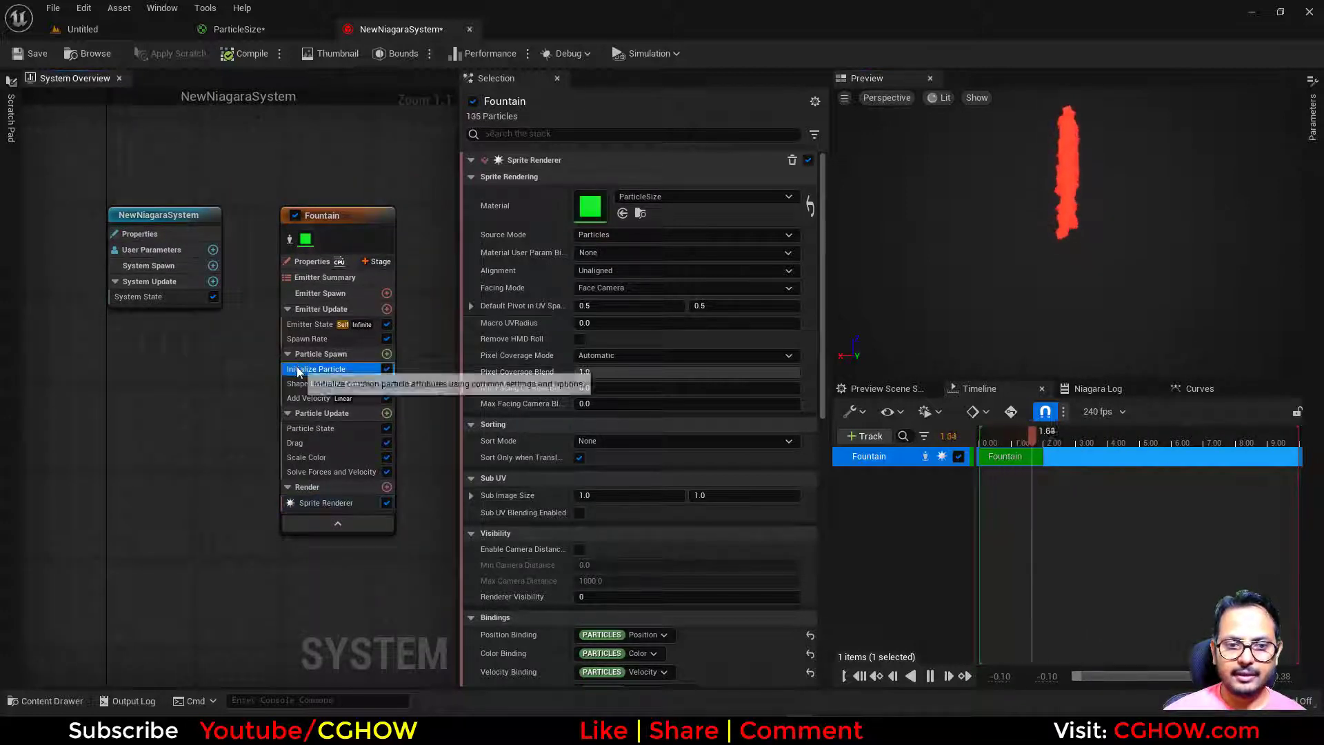
click(643, 439)
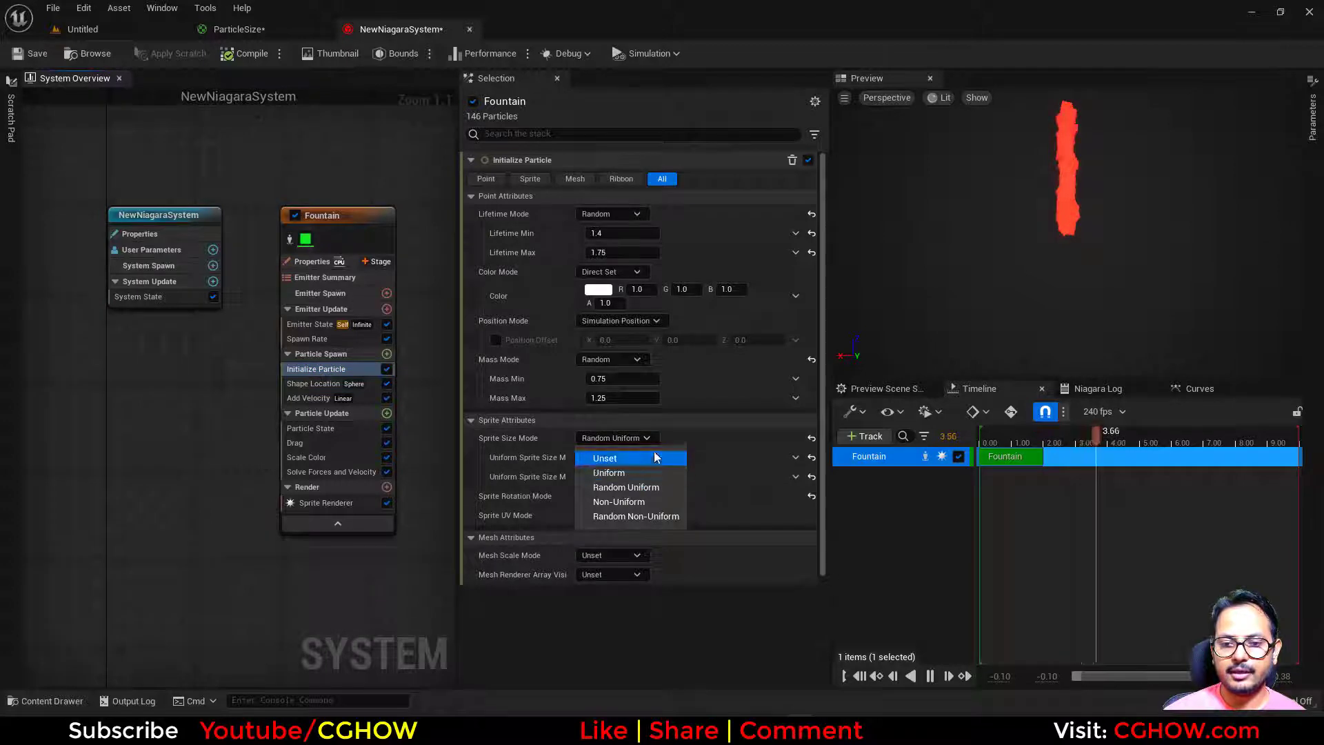
click(650, 439)
click(645, 439)
click(609, 472)
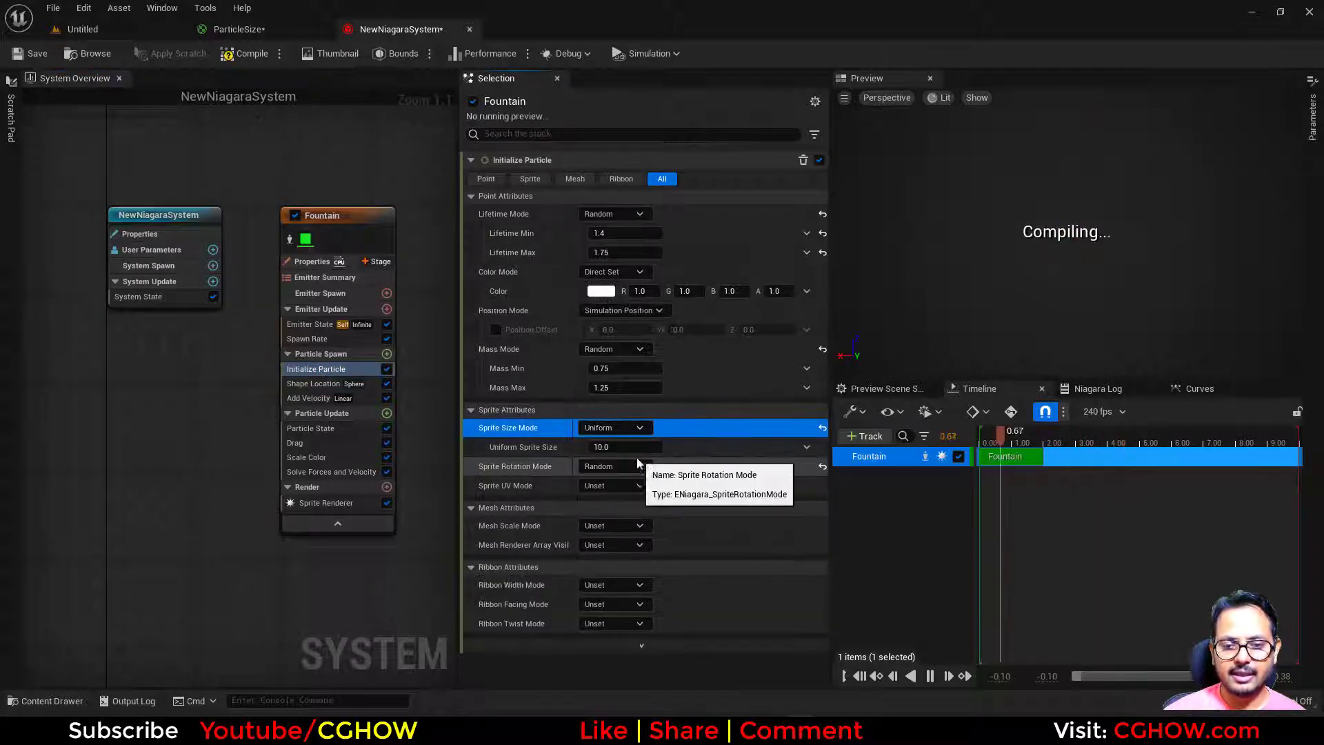
click(930, 676)
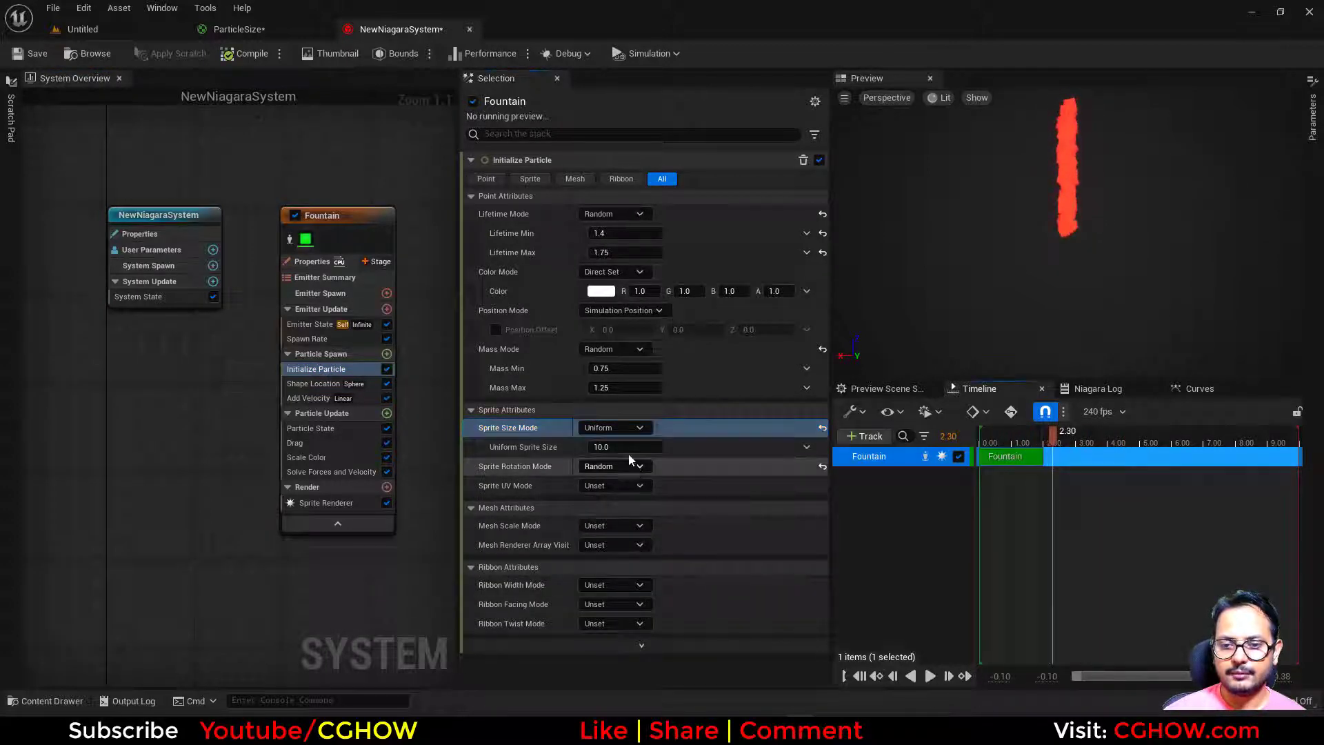
drag(625, 447, 594, 447)
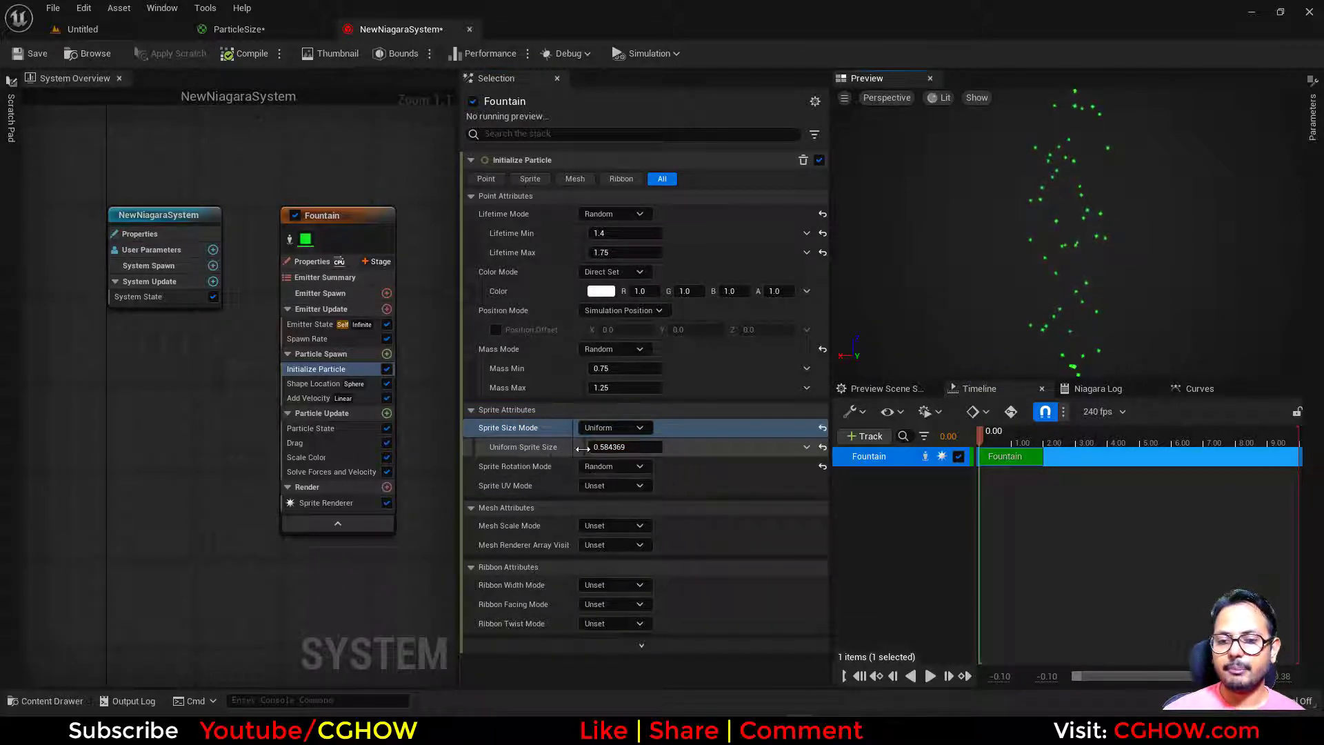
Step: Switch the Sprite Size Mode to Non-Uniform with X set to 1 and Y lowered to about 1.35
click(627, 427)
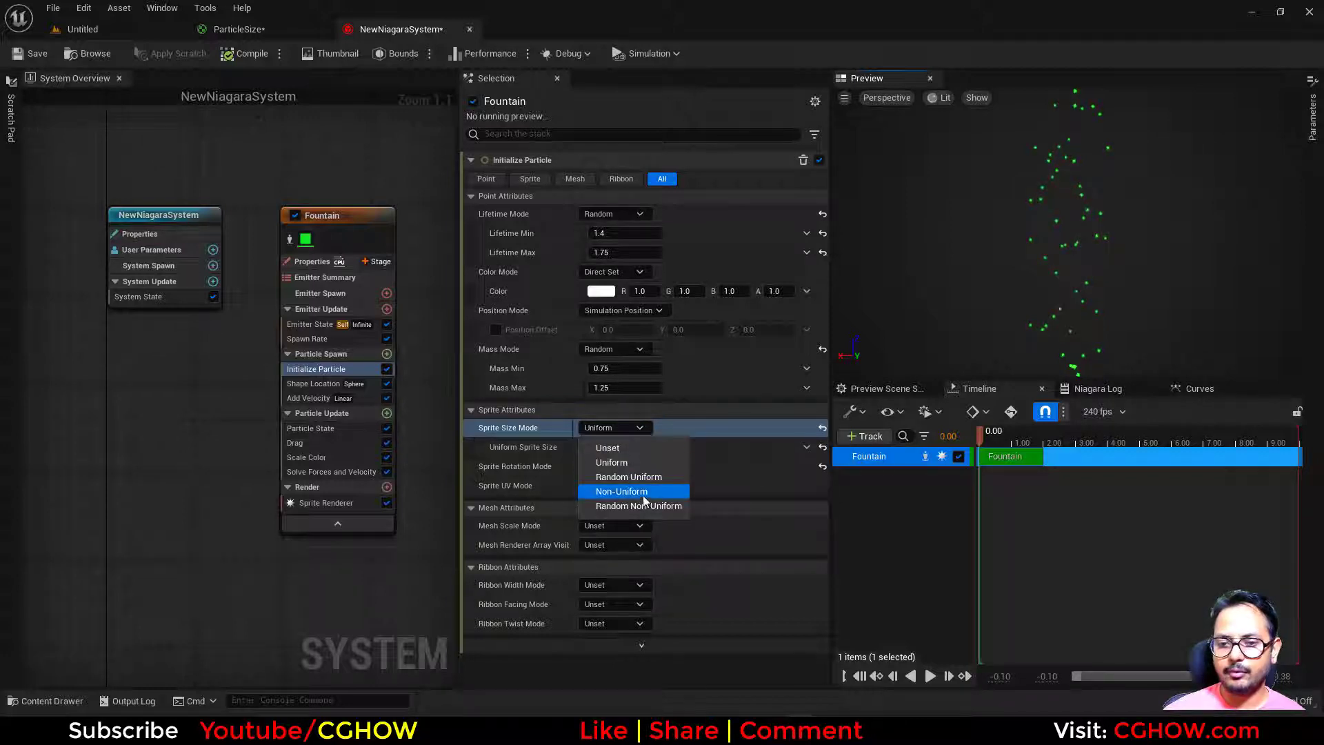
click(624, 491)
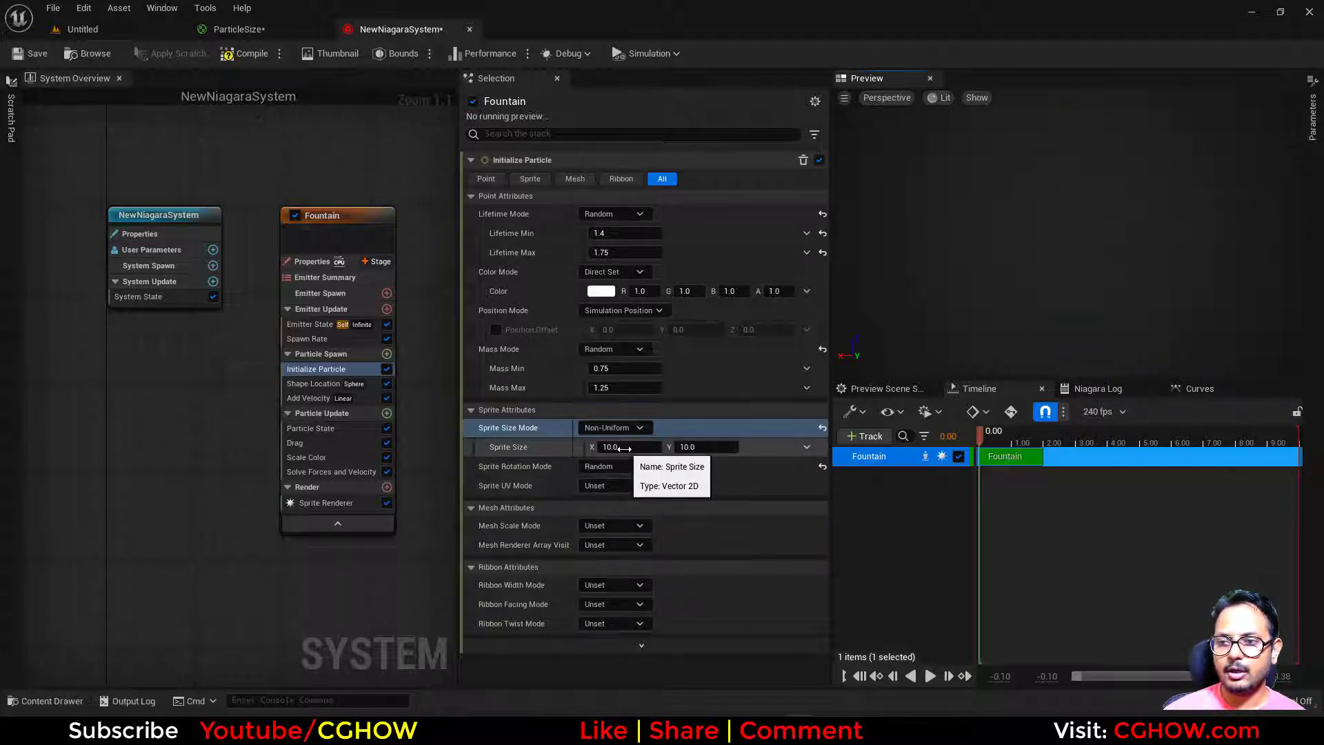
drag(624, 448, 612, 412)
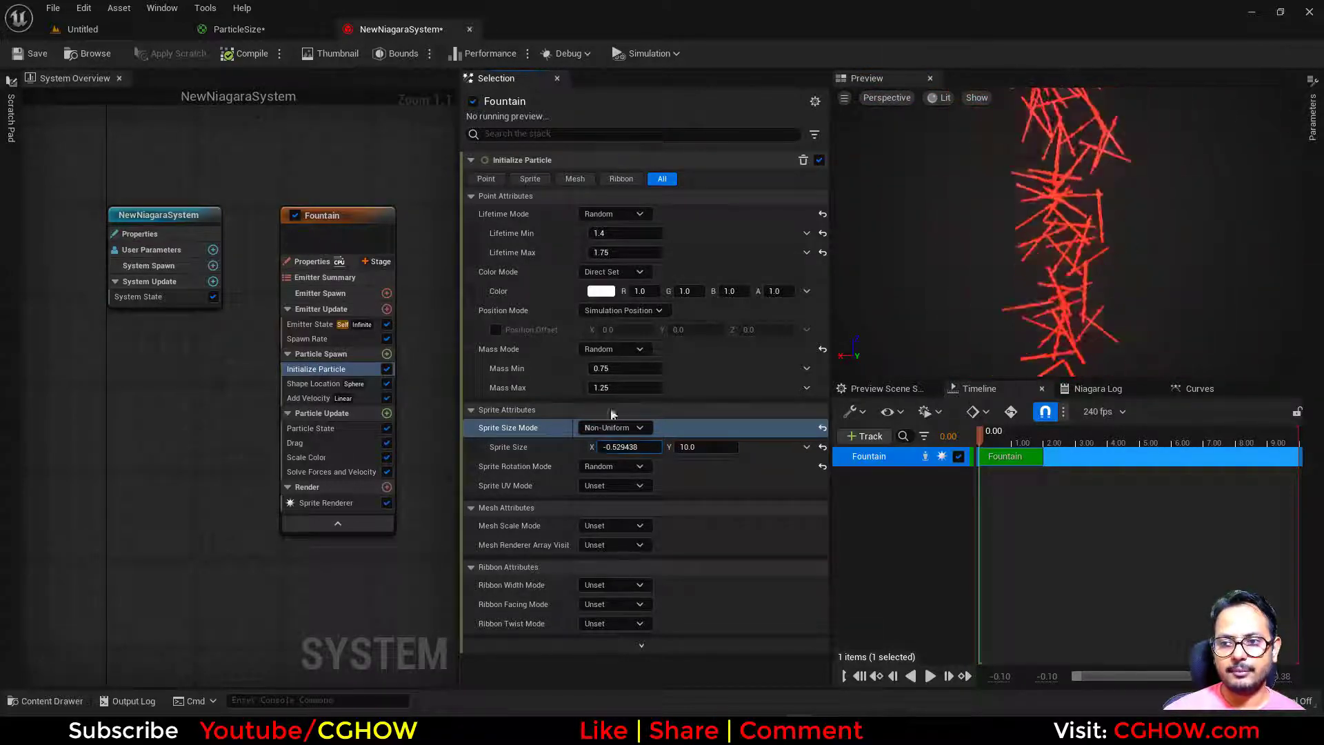
click(239, 29)
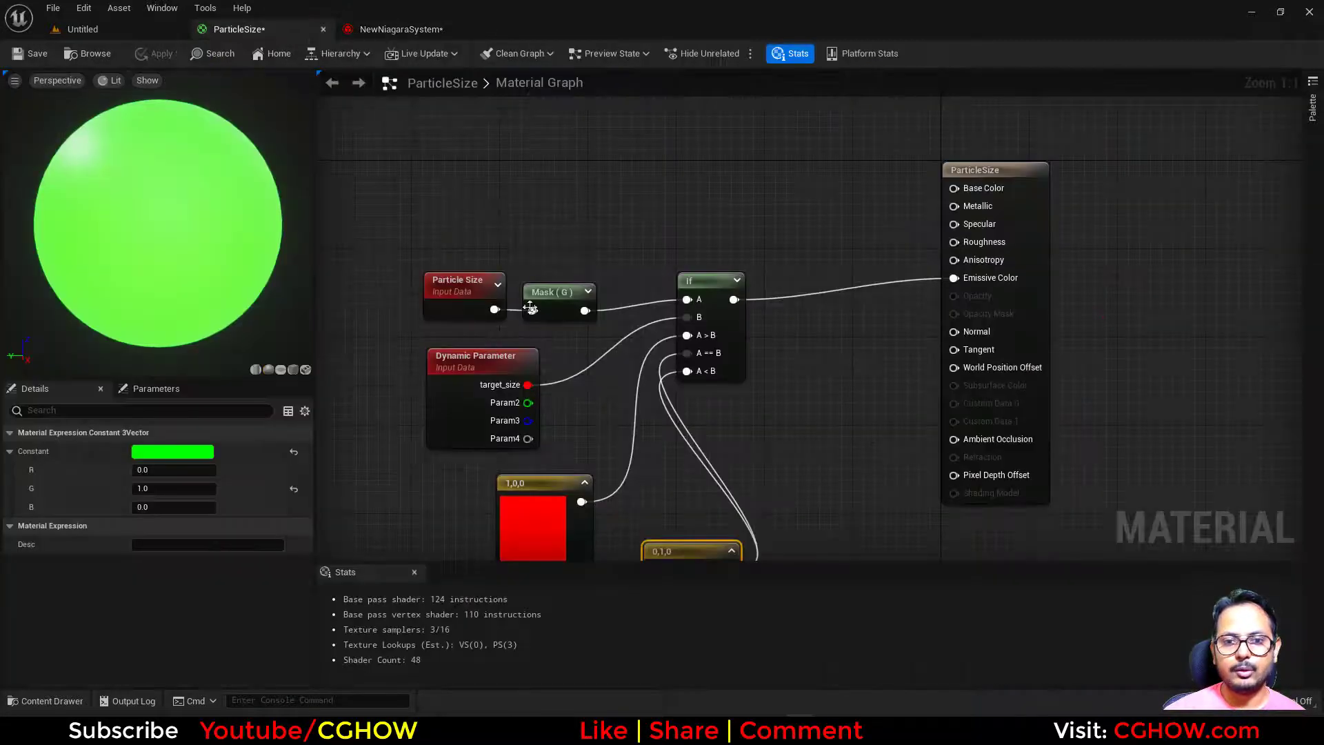
click(385, 29)
click(657, 446)
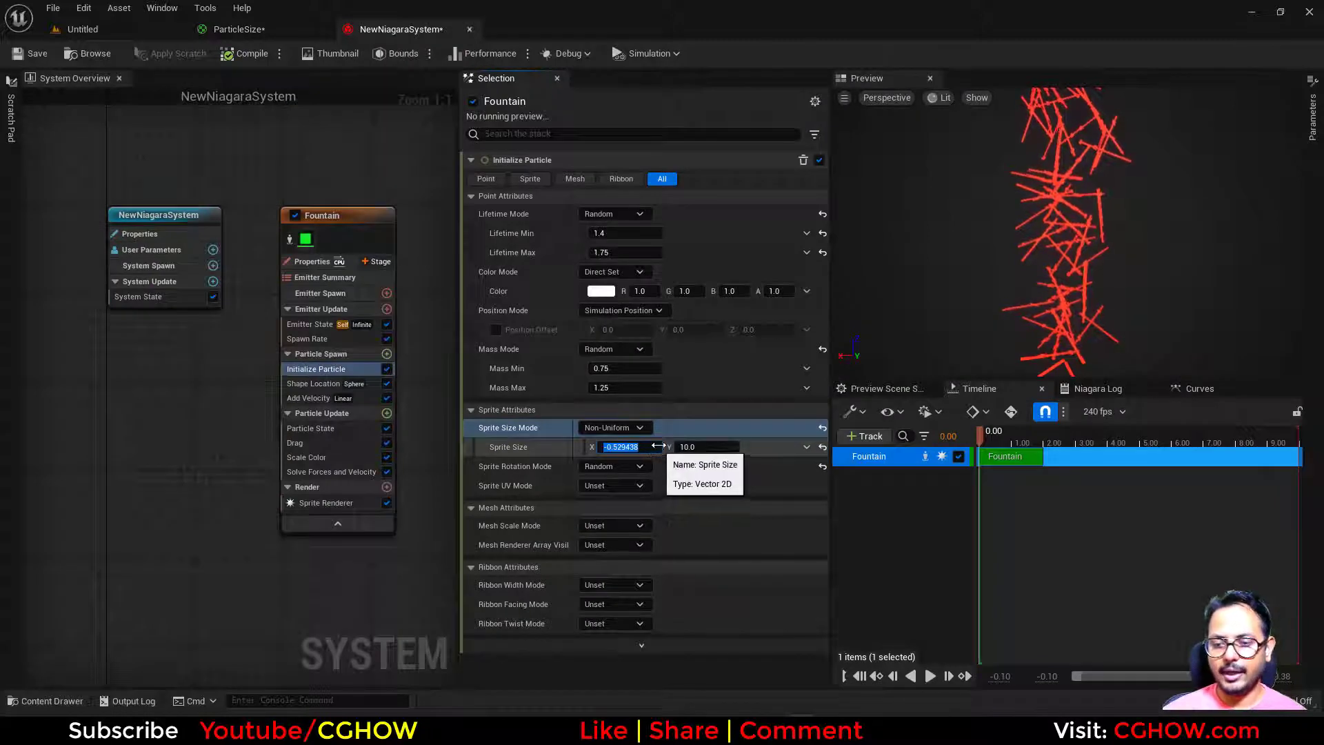
text(1)
key(Return)
drag(722, 447, 669, 447)
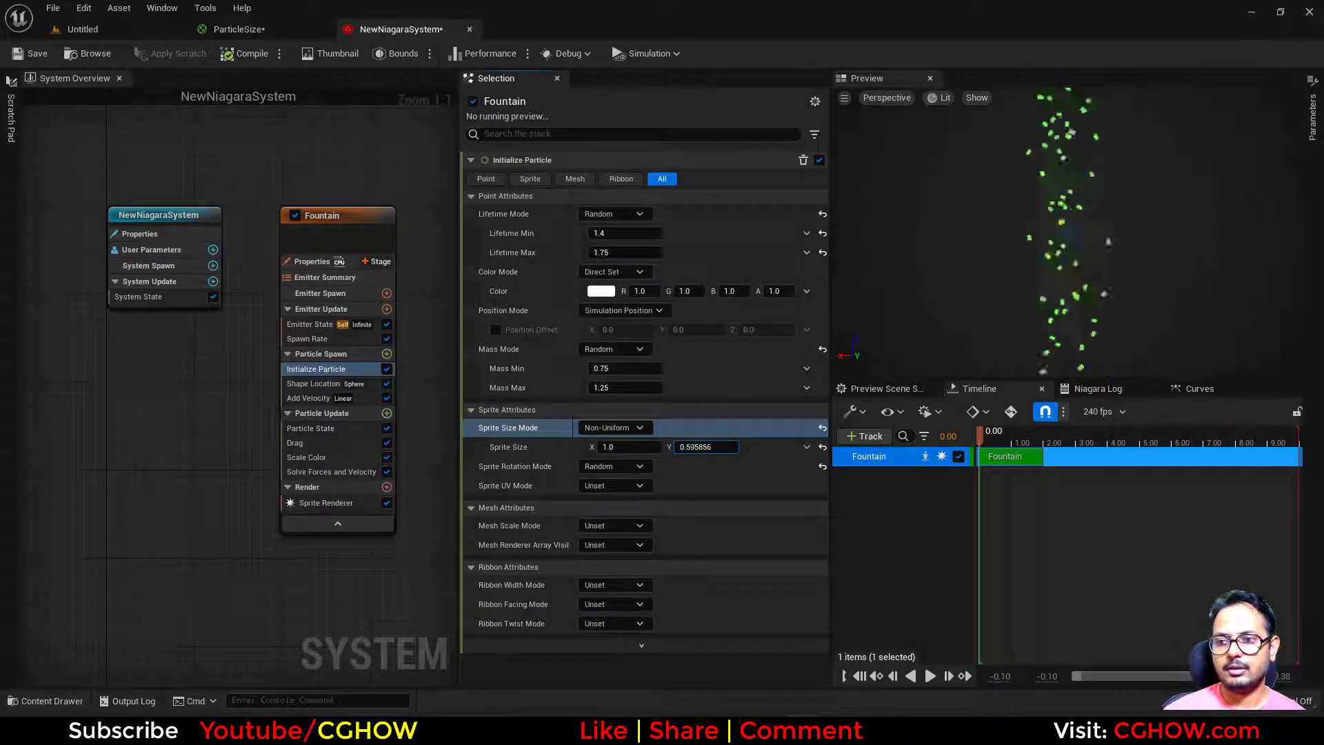
Step: Change the component mask in the ParticleSize material from the G channel to the R channel and save the material
click(278, 31)
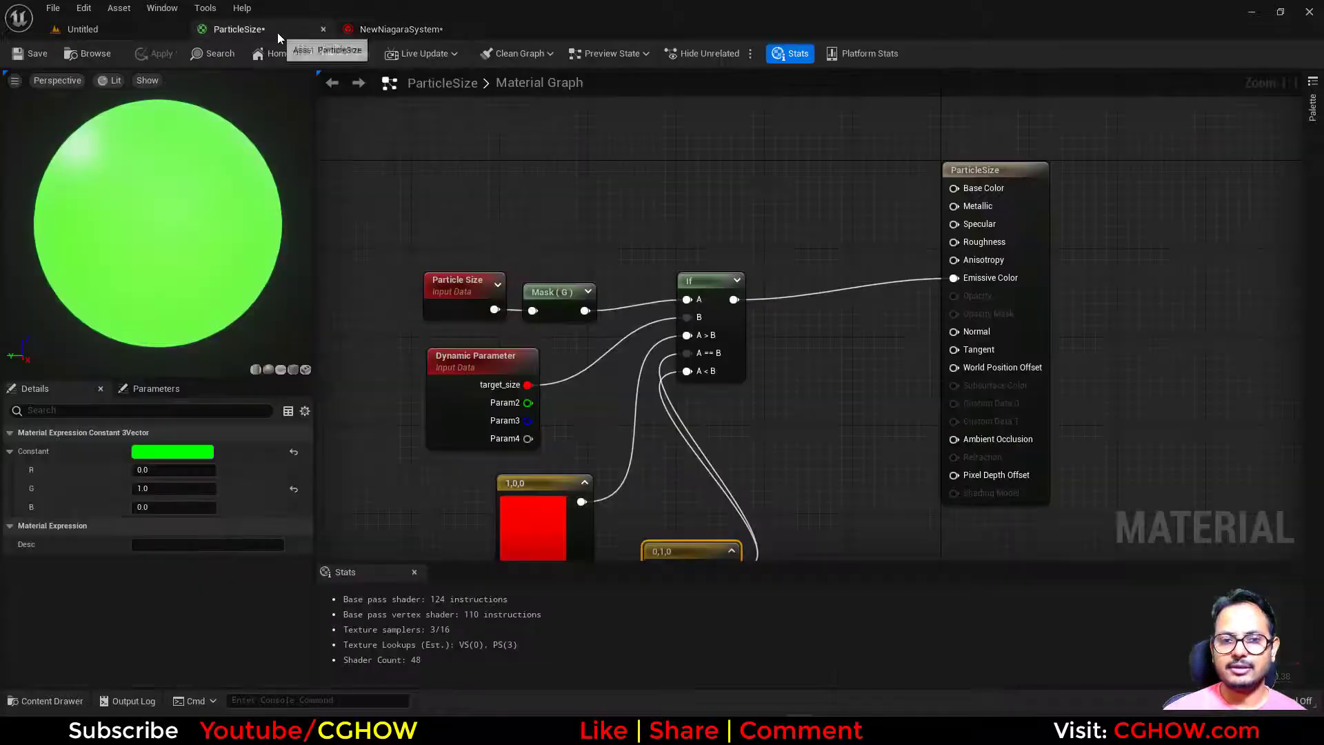
click(555, 302)
click(137, 452)
click(138, 470)
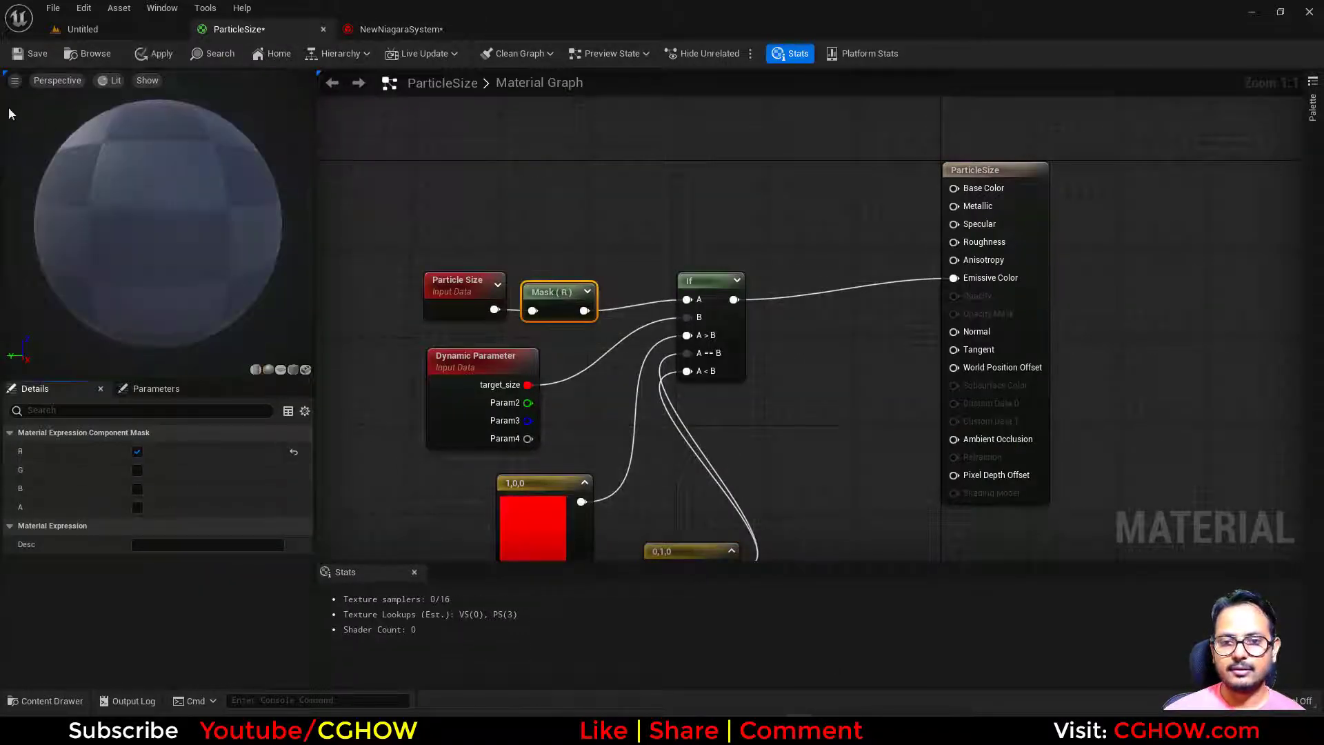
click(31, 53)
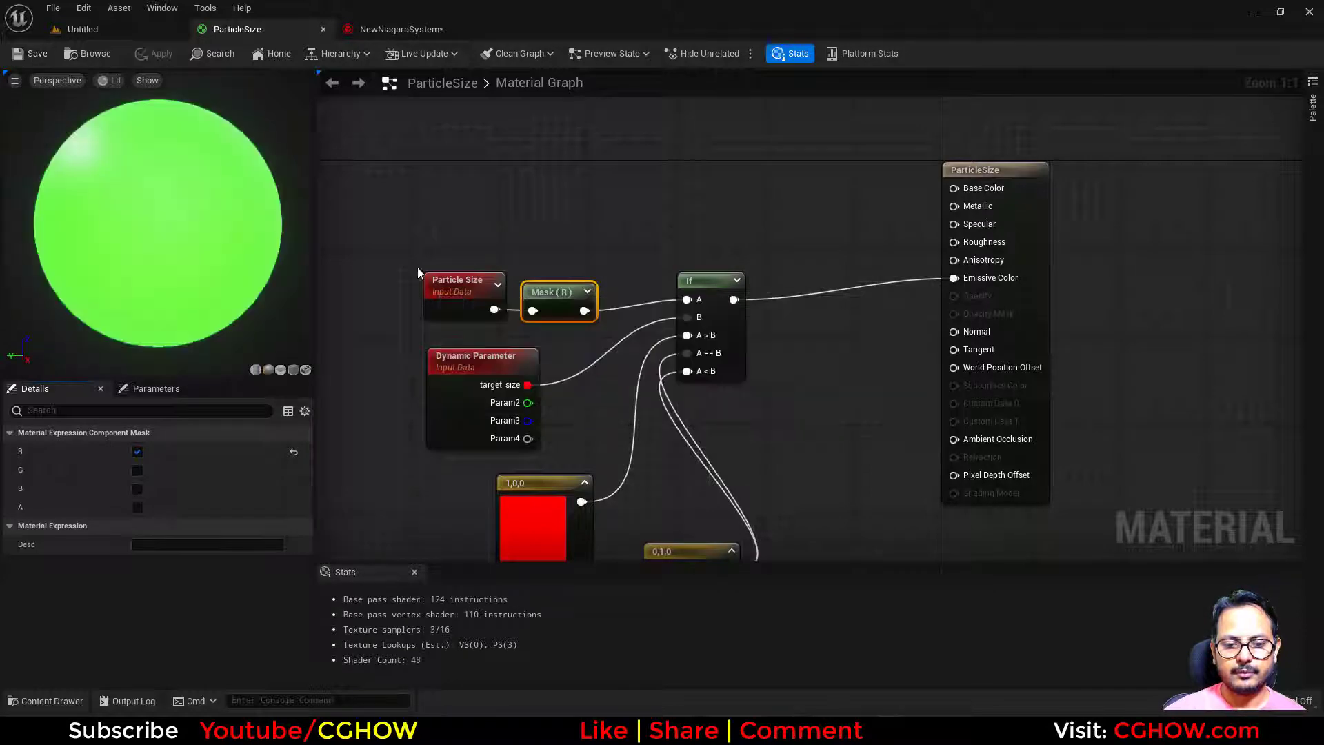
Step: Adjust the Niagara system's non-uniform sprite size to about 0.89 in X and 7.28 in Y
click(387, 29)
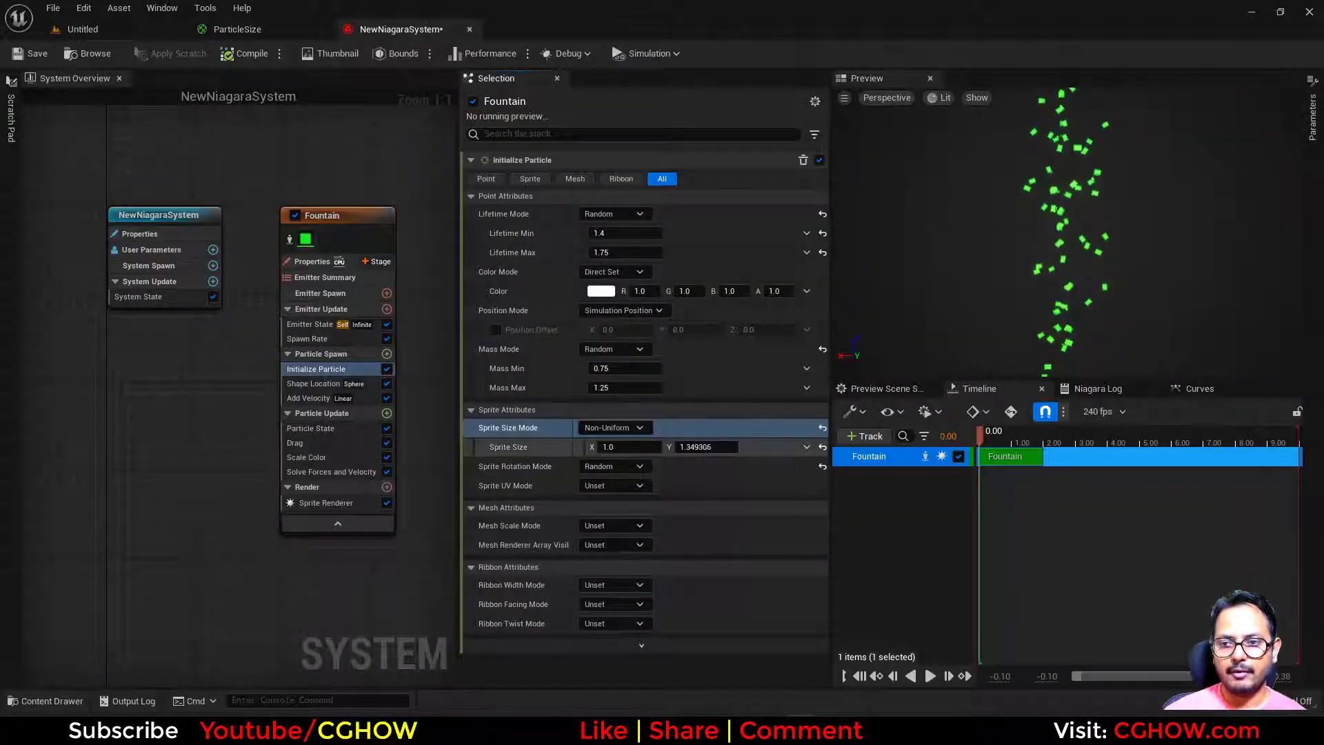
drag(701, 447, 606, 447)
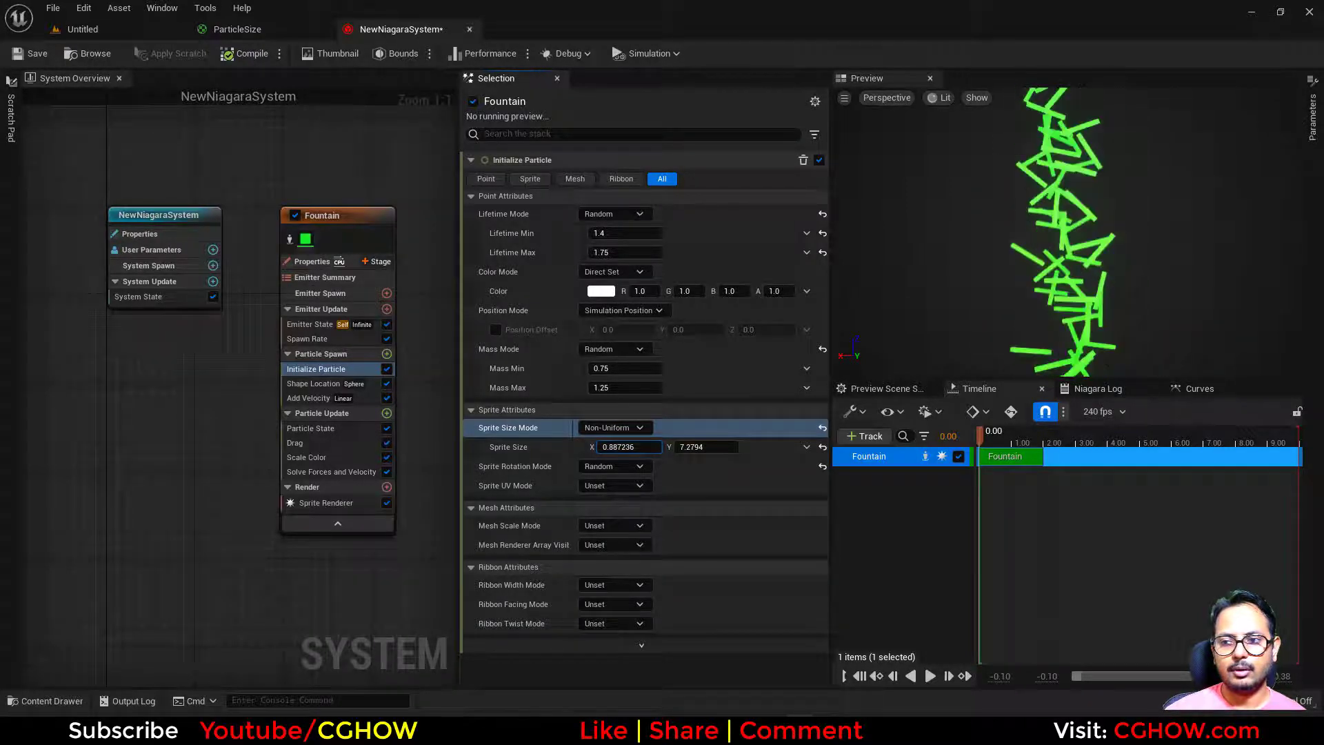
right_drag(282, 601, 267, 528)
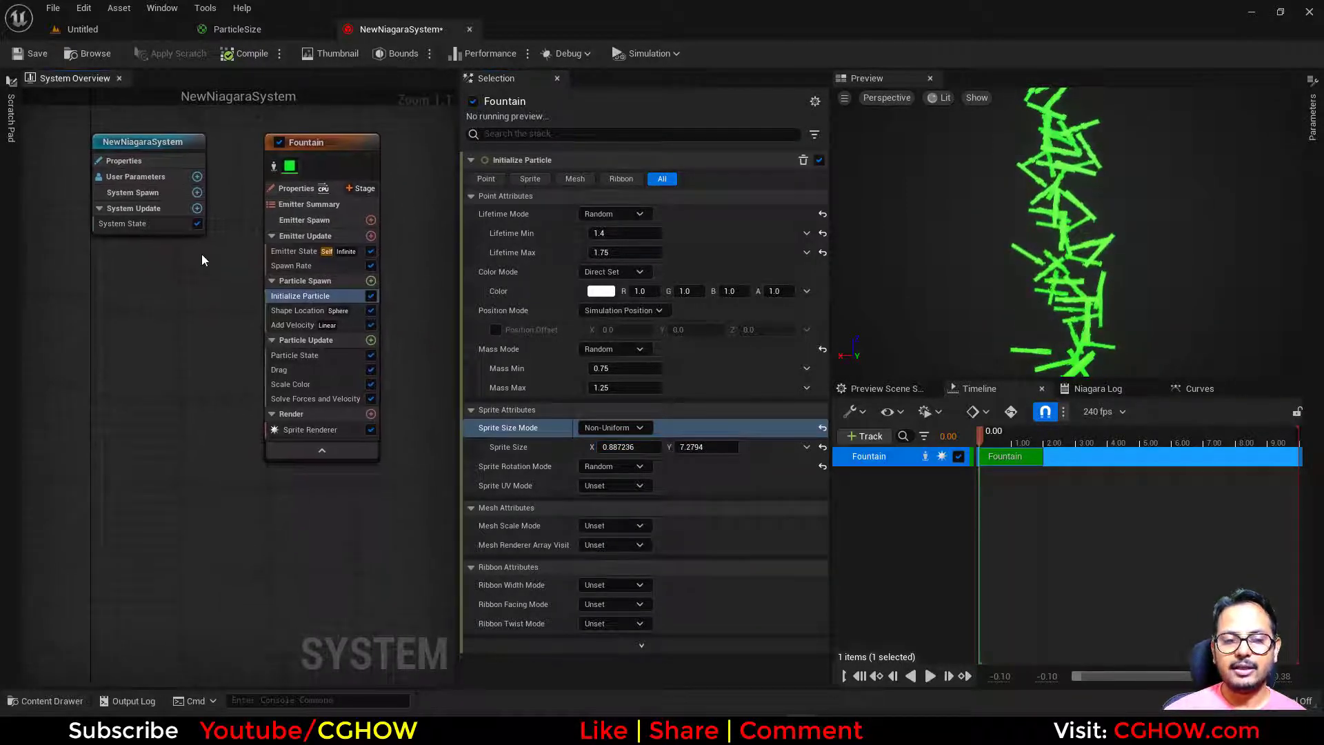
Step: Move the Particle Size and Mask (R) nodes of the ParticleSize material further up above the Dynamic Parameter node
click(271, 31)
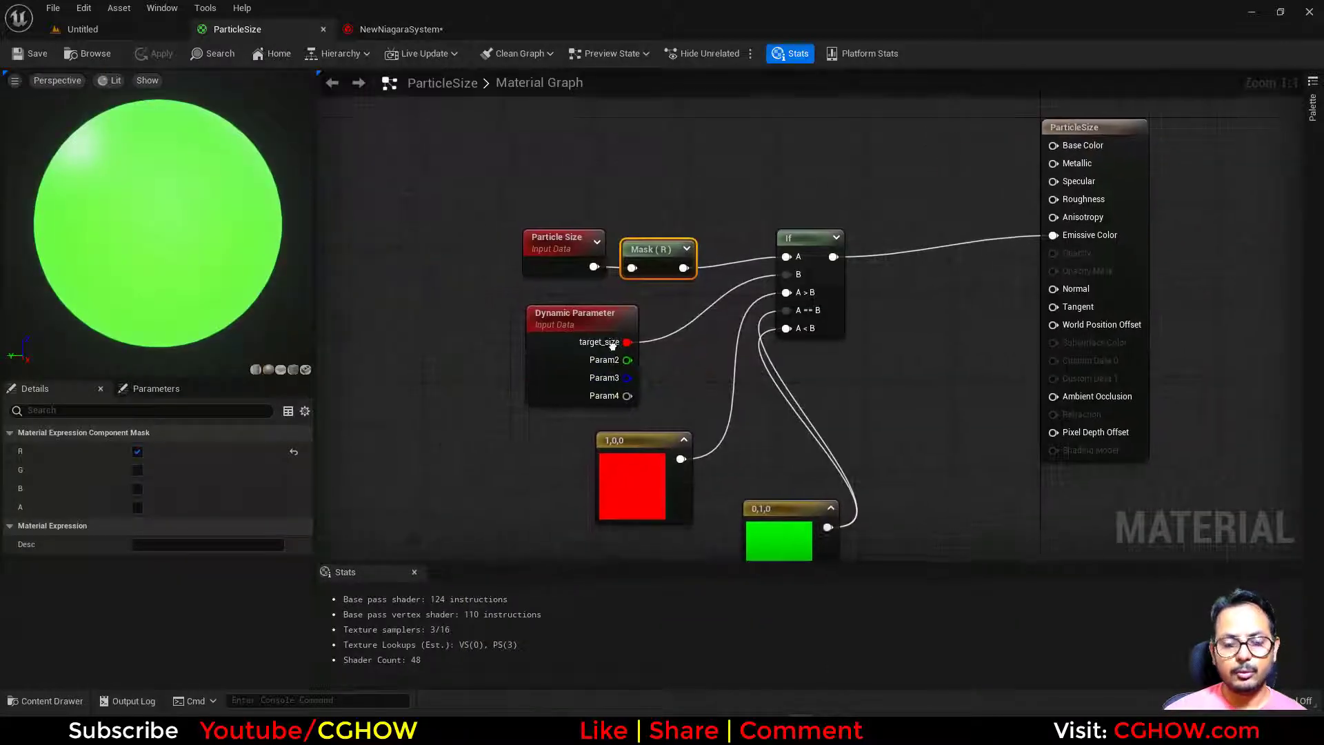
drag(682, 266, 682, 266)
drag(652, 250, 664, 217)
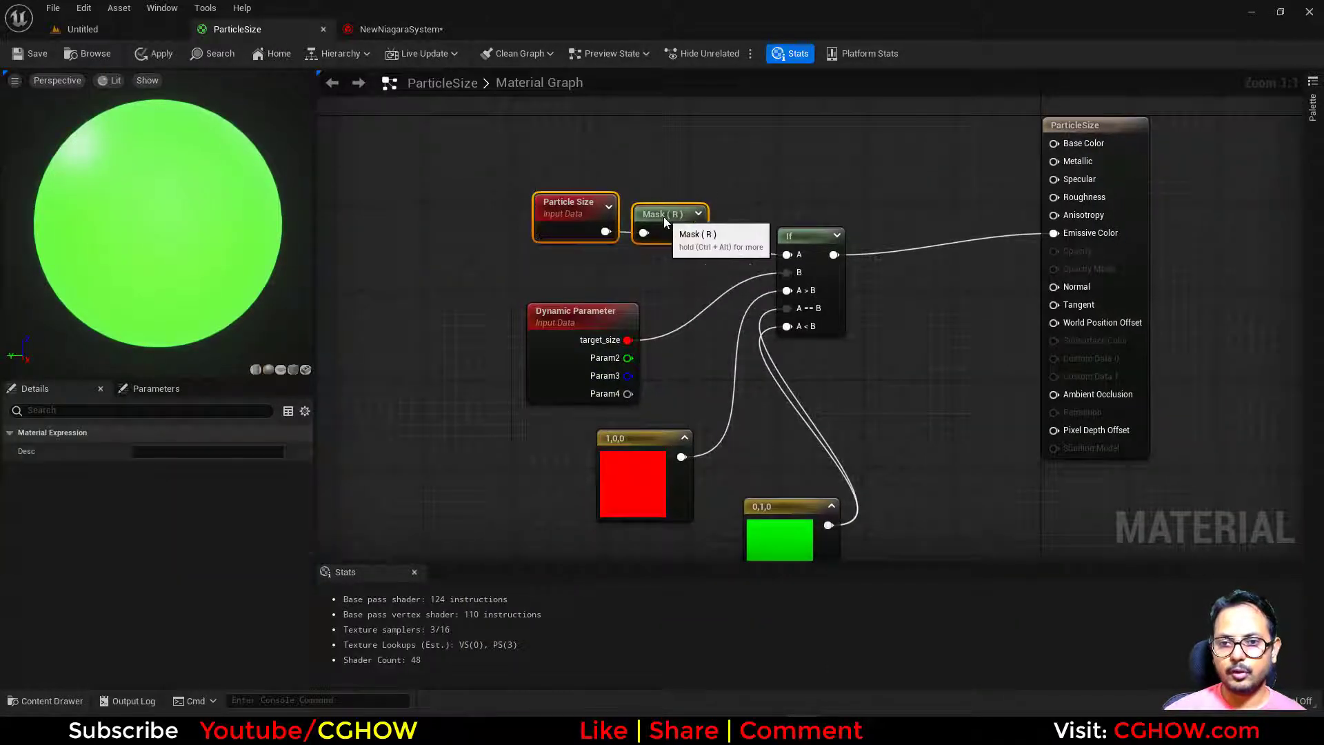
click(643, 280)
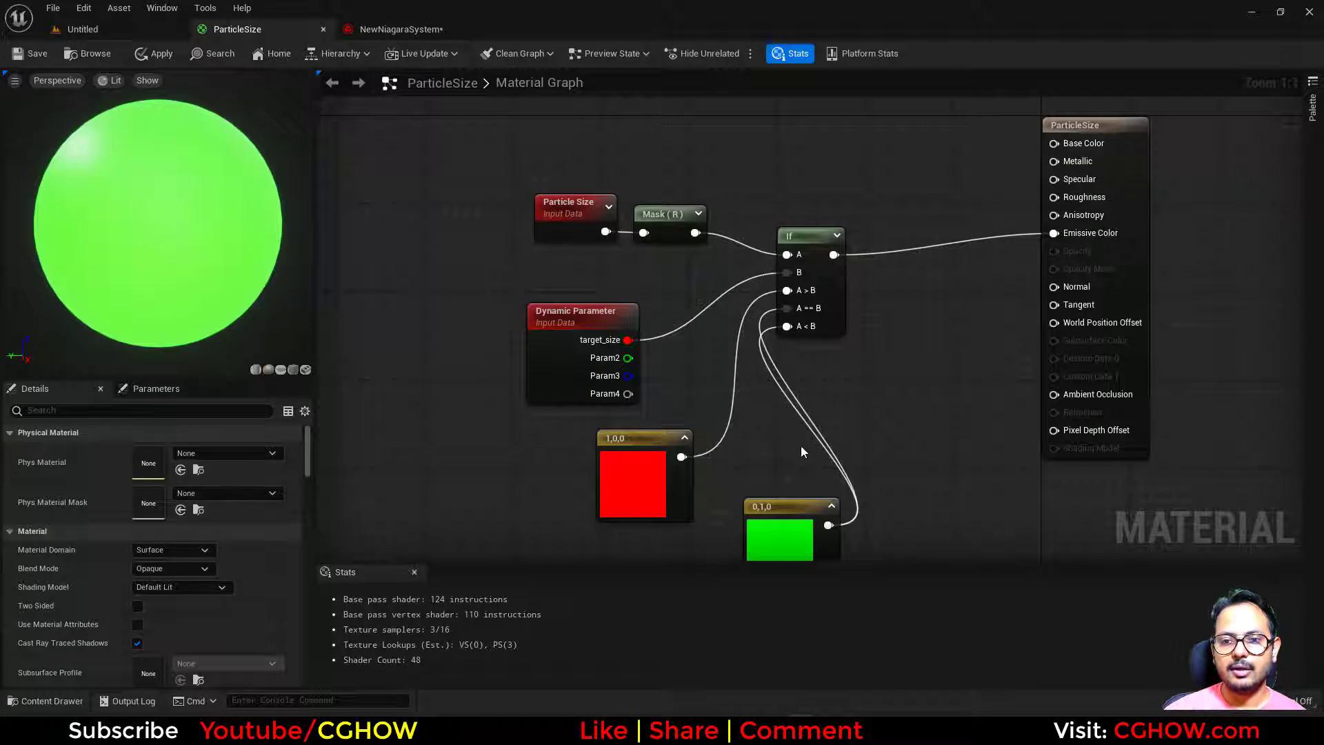
click(563, 218)
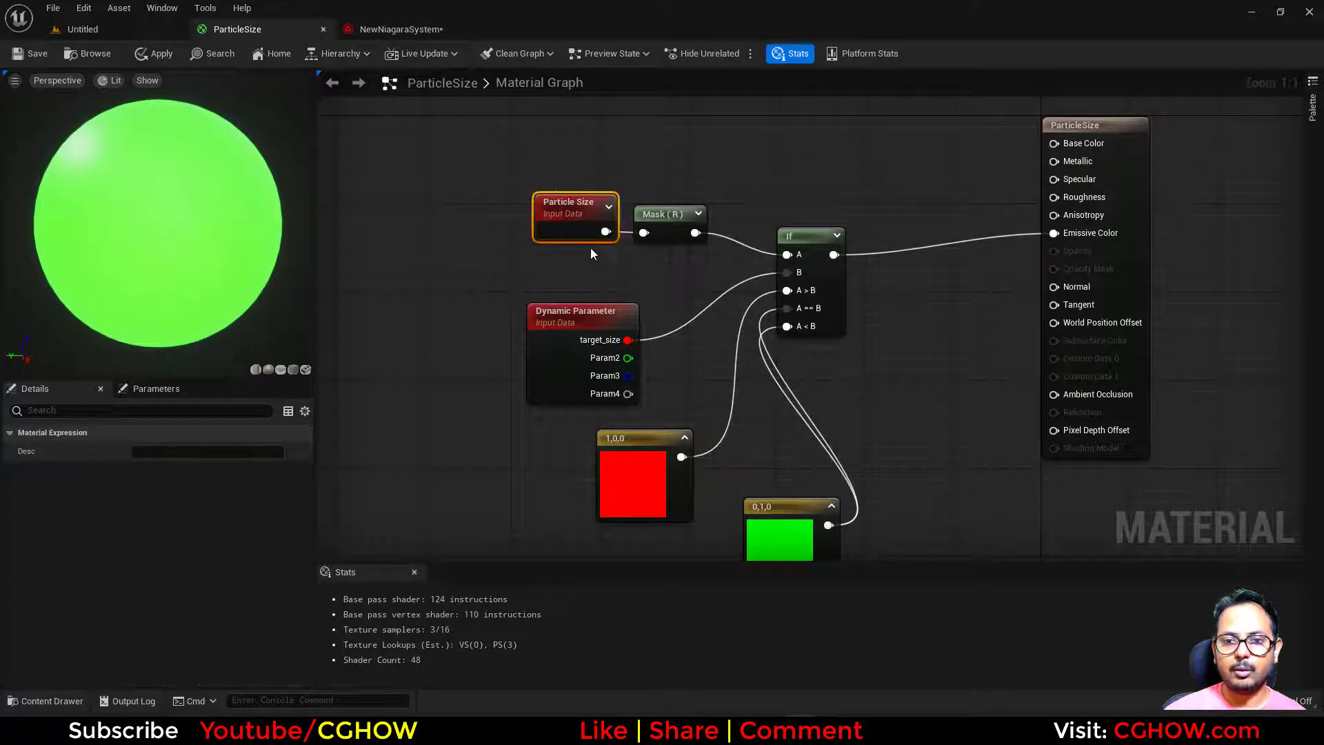
click(530, 243)
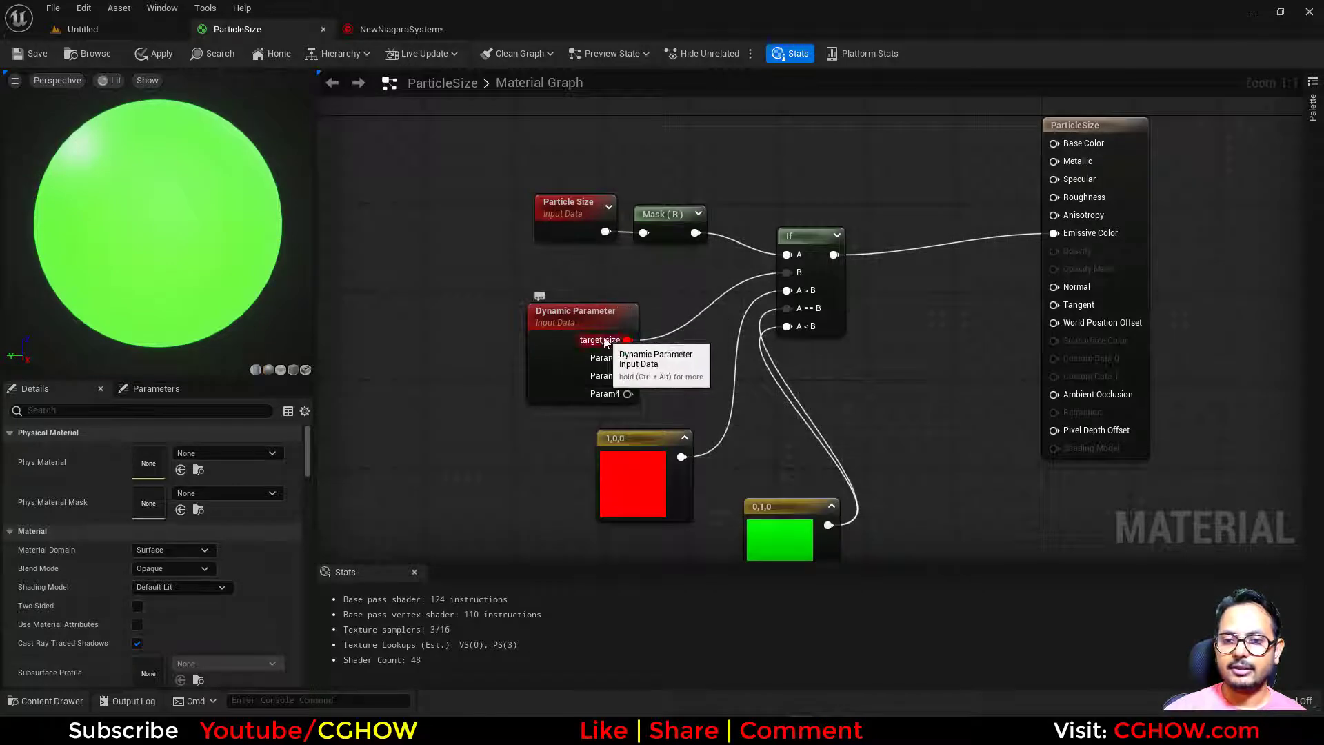
Step: Reposition the red and green constant vector nodes slightly further apart beneath the Dynamic Parameter node
right_drag(582, 312, 530, 188)
click(570, 376)
drag(572, 377, 582, 377)
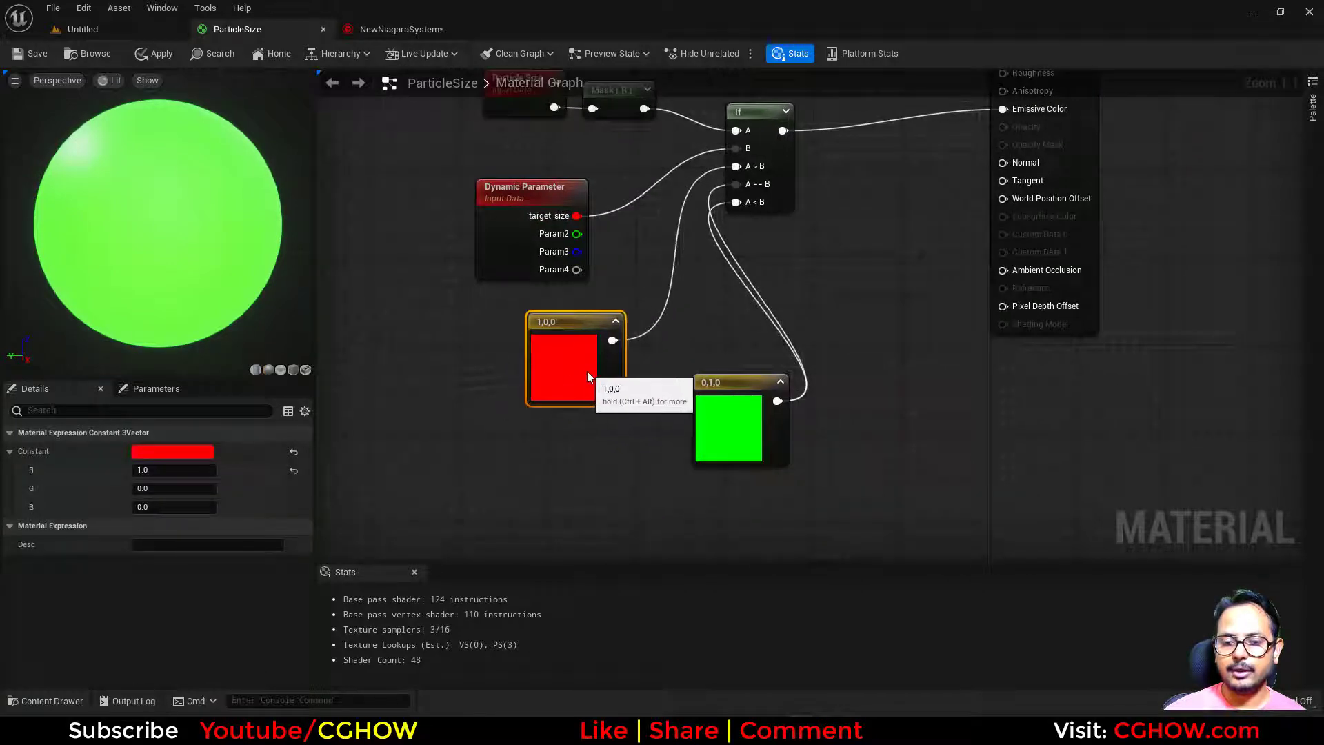
drag(746, 445, 735, 460)
right_drag(625, 450, 584, 546)
right_drag(661, 433, 722, 377)
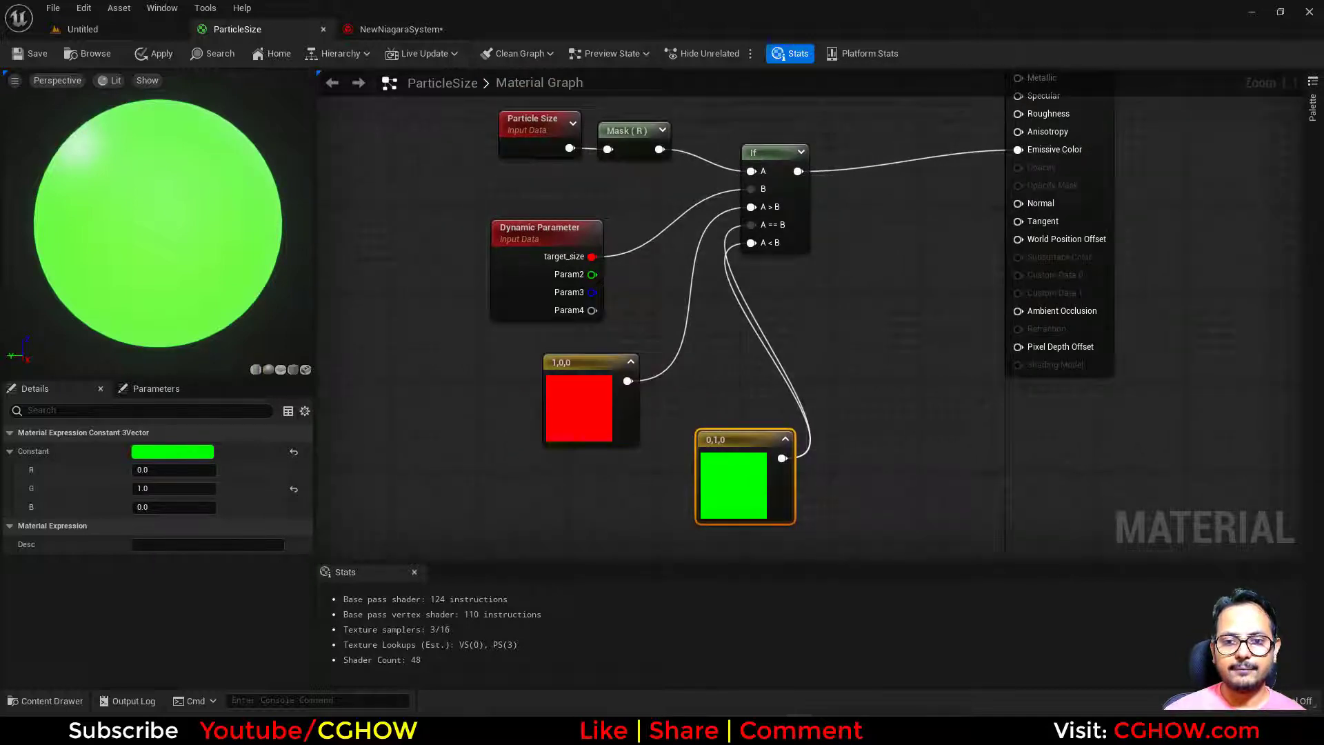
Step: Add a RadialGradientExponential node and connect its output to the If node's A > B input
right_drag(407, 386, 527, 349)
right_click(527, 349)
text(rad)
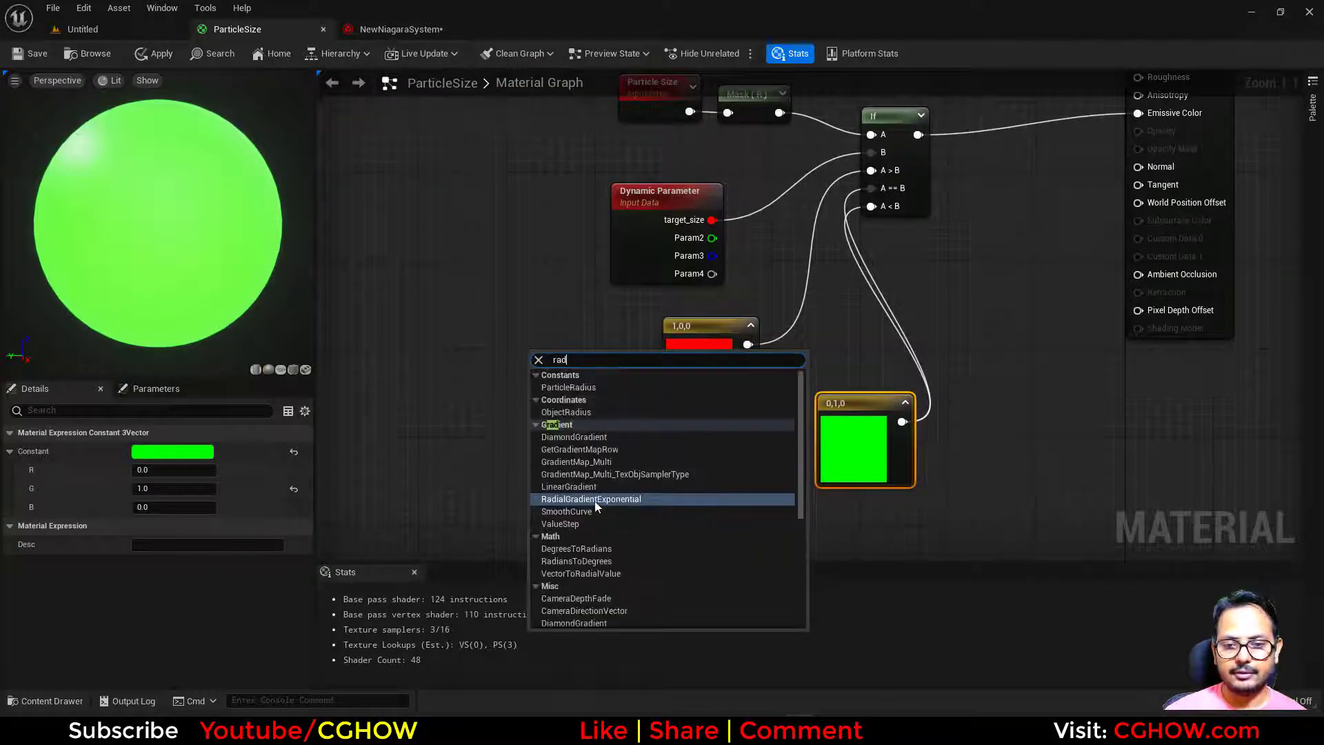
click(596, 500)
drag(634, 408, 877, 173)
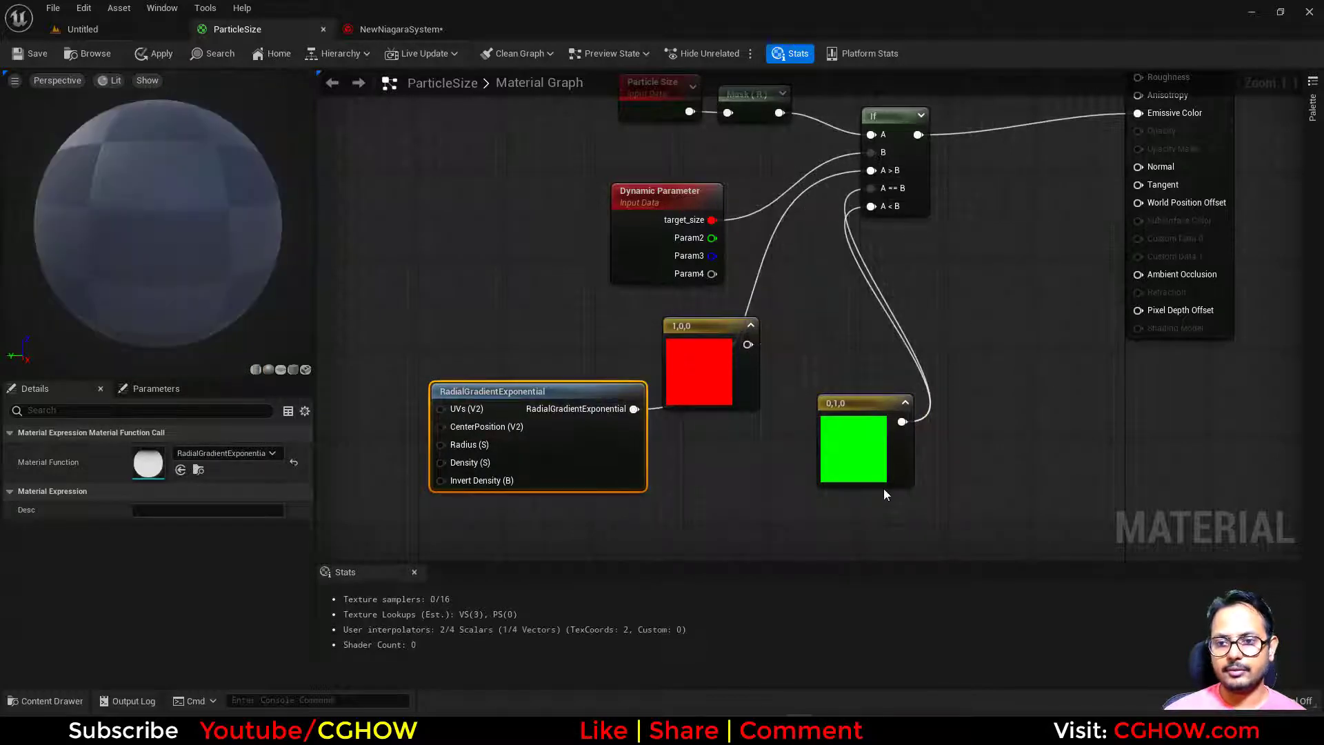
Step: Delete the green and red constant vector nodes from the material graph
click(882, 483)
key(Delete)
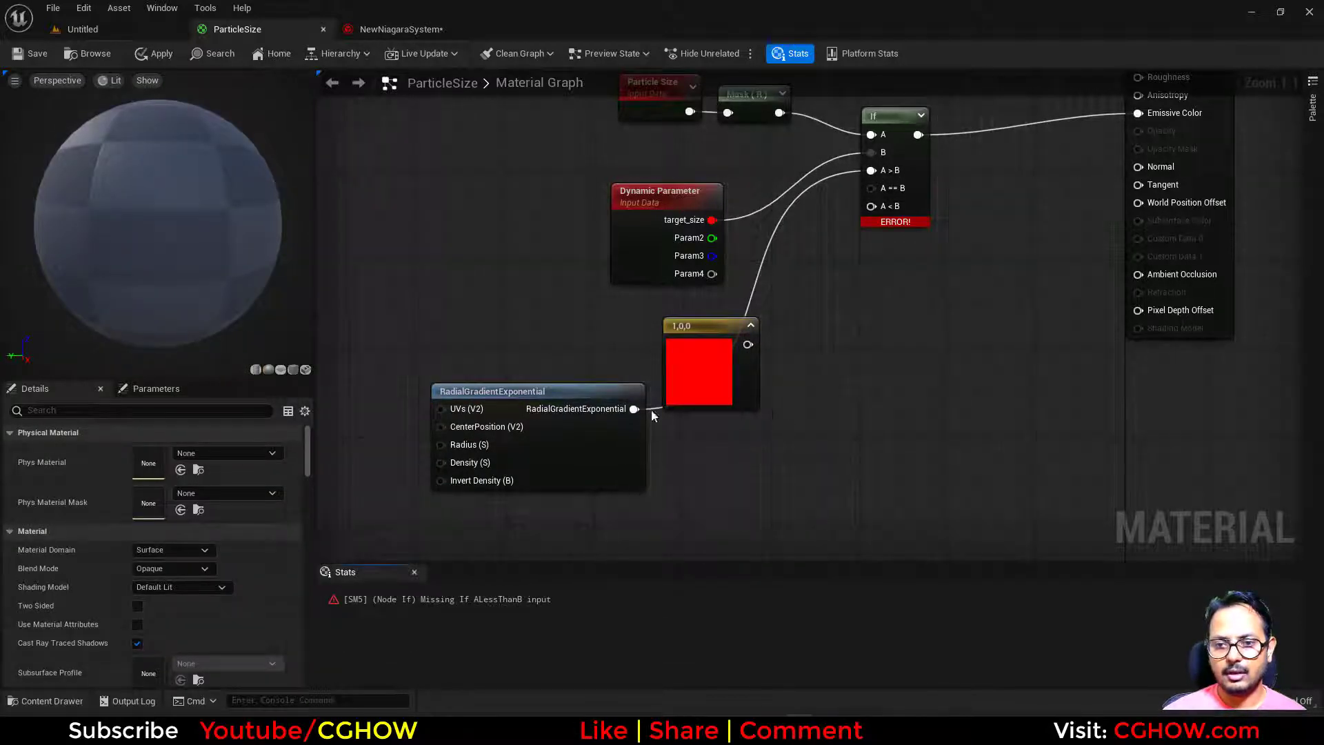
click(718, 373)
key(Delete)
Step: Duplicate the repositioned RadialGradientExponential node and connect the copy to the If node's A == B and A < B inputs
drag(618, 464, 751, 402)
key(ctrl+d)
drag(1025, 398, 871, 200)
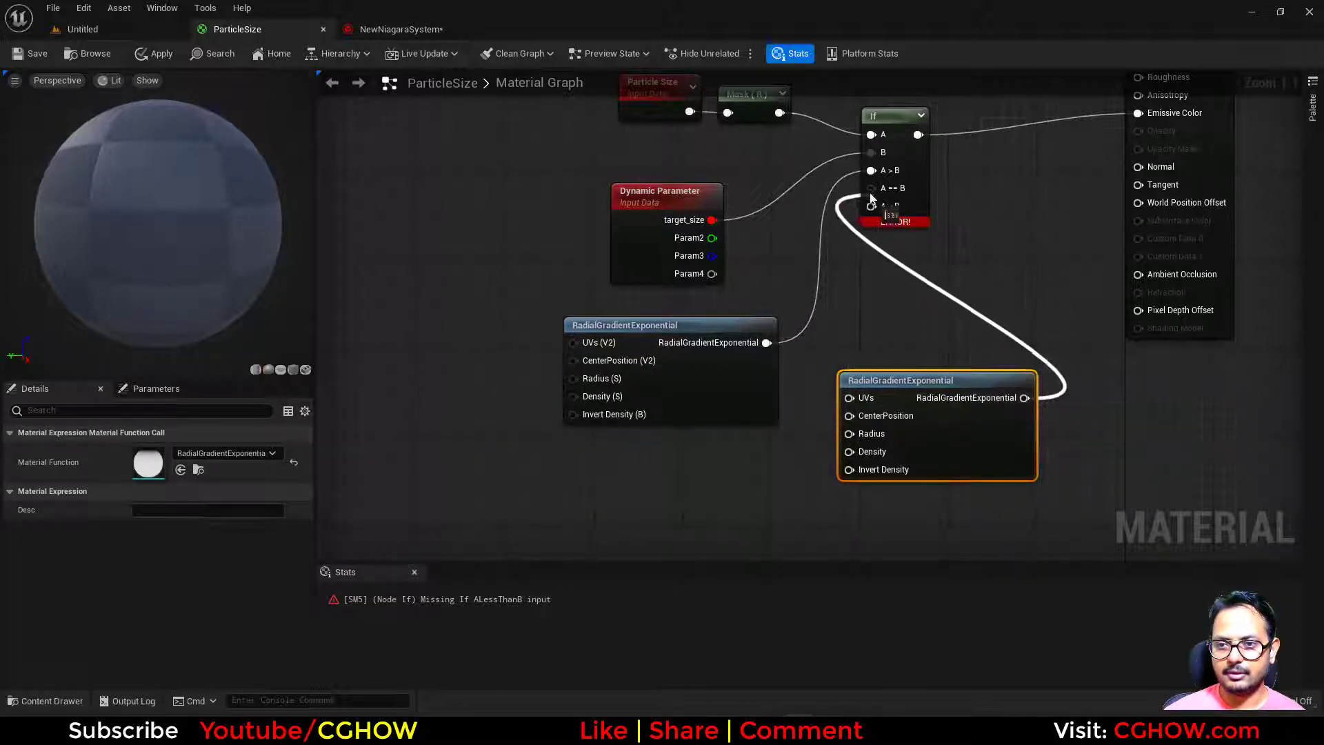
drag(1025, 398, 885, 210)
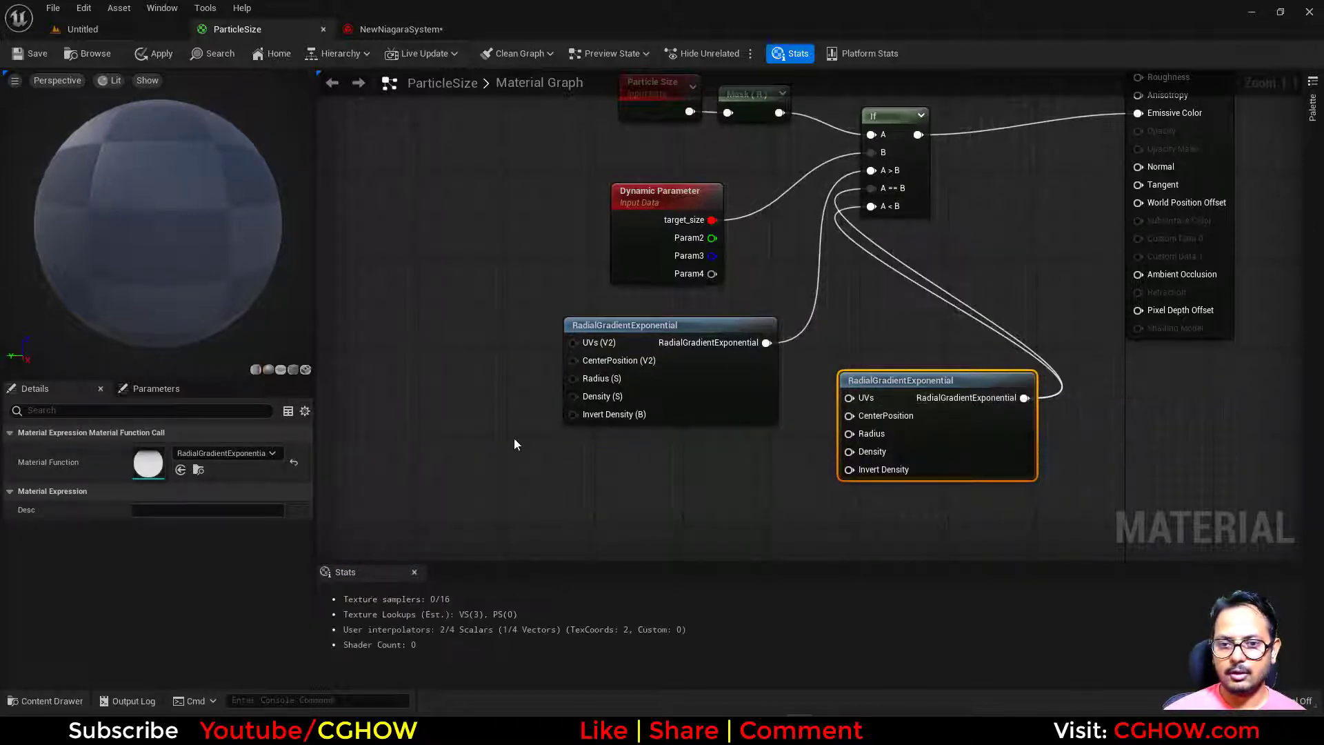
Step: Add a constant of 0.1 and connect it to the Density input of the first RadialGradientExponential node
right_drag(472, 363, 520, 365)
click(520, 370)
drag(539, 375, 623, 398)
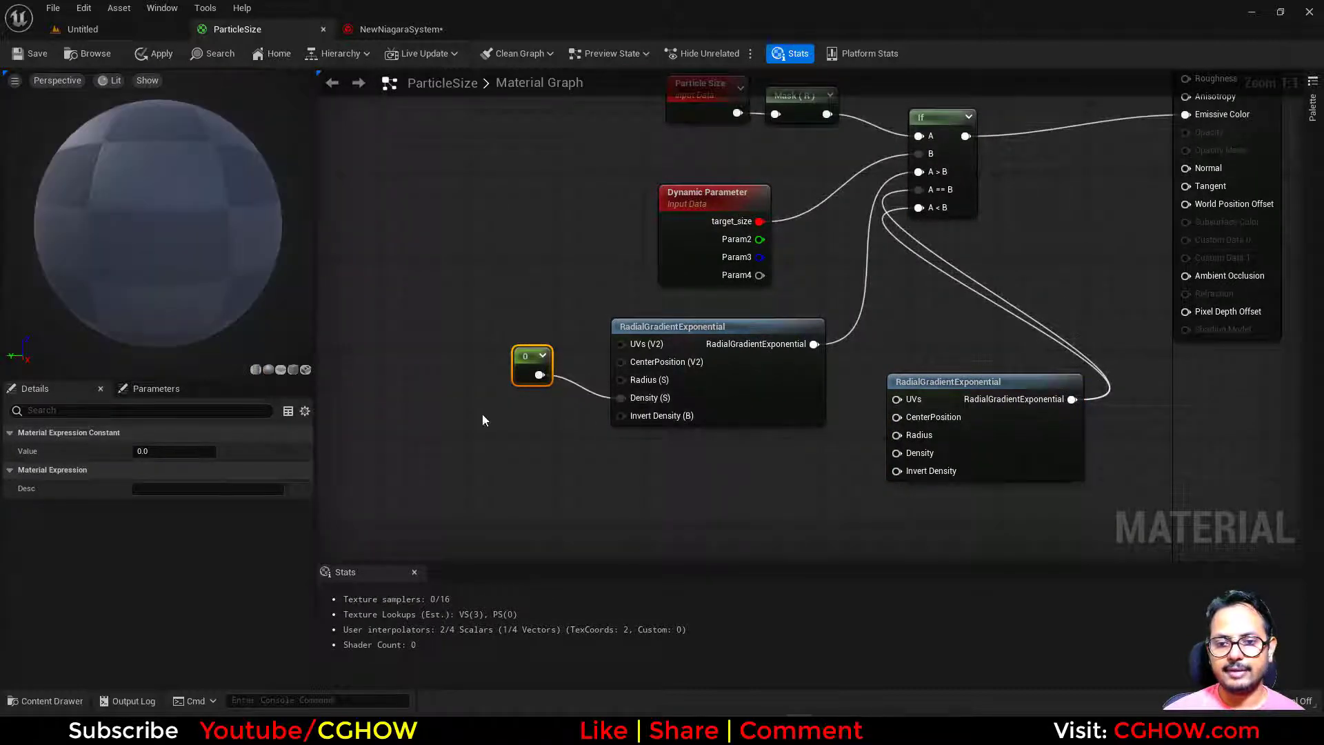
click(150, 452)
text(0.1)
key(Return)
Step: Add a constant of 10 feeding the Density input of the second RadialGradientExponential node and save the material
click(816, 467)
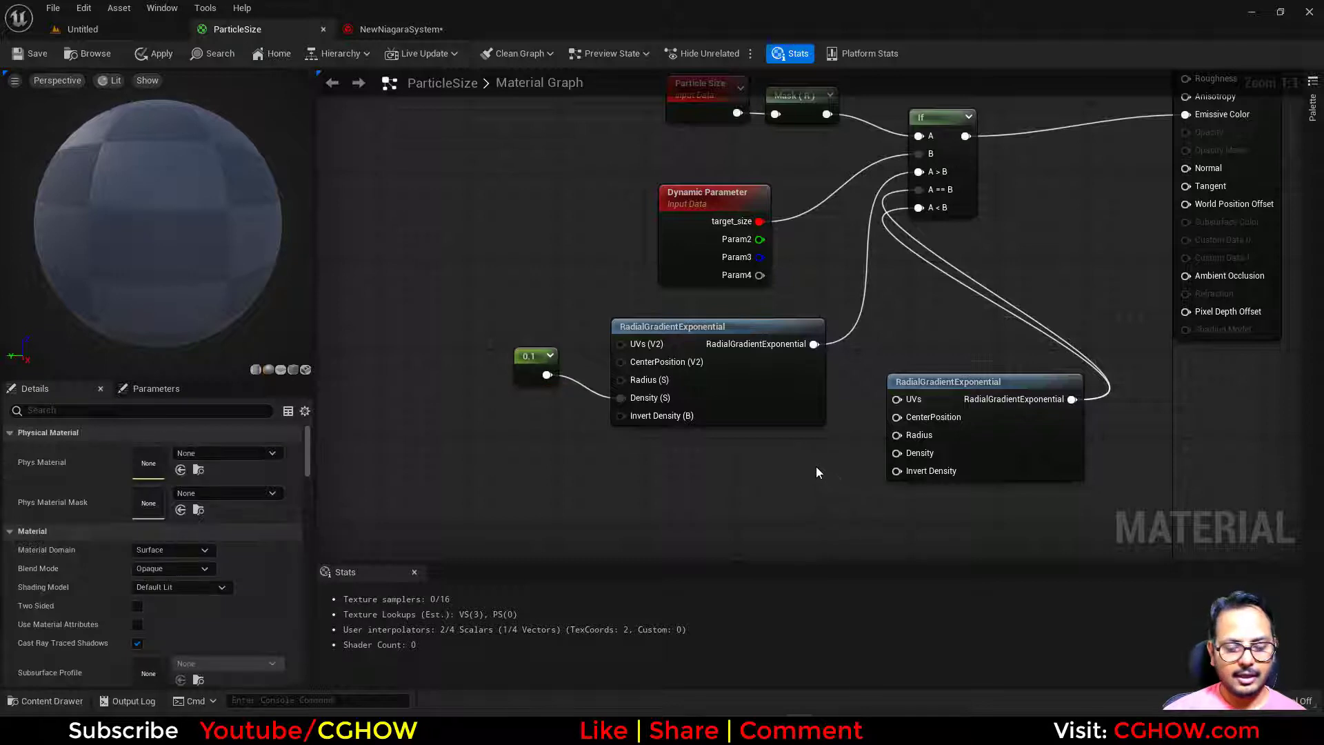
drag(843, 494, 897, 453)
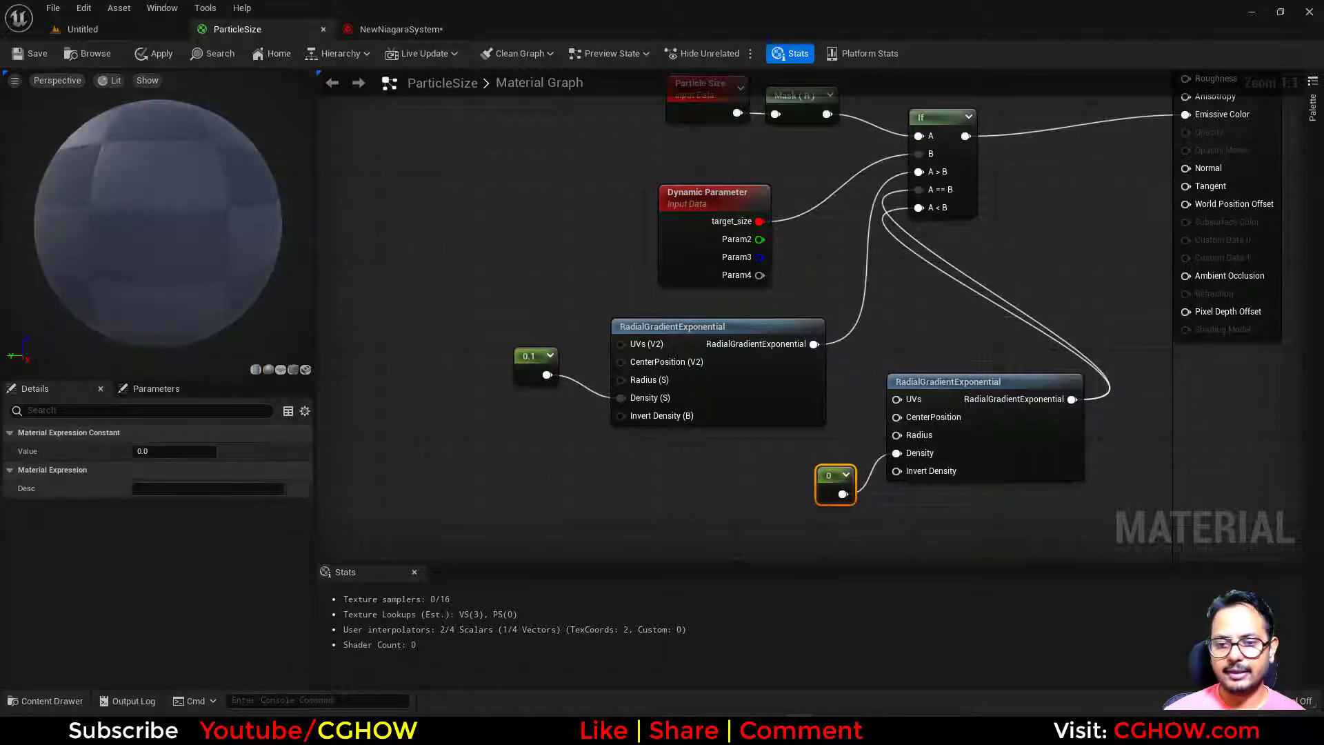
right_drag(656, 503, 492, 498)
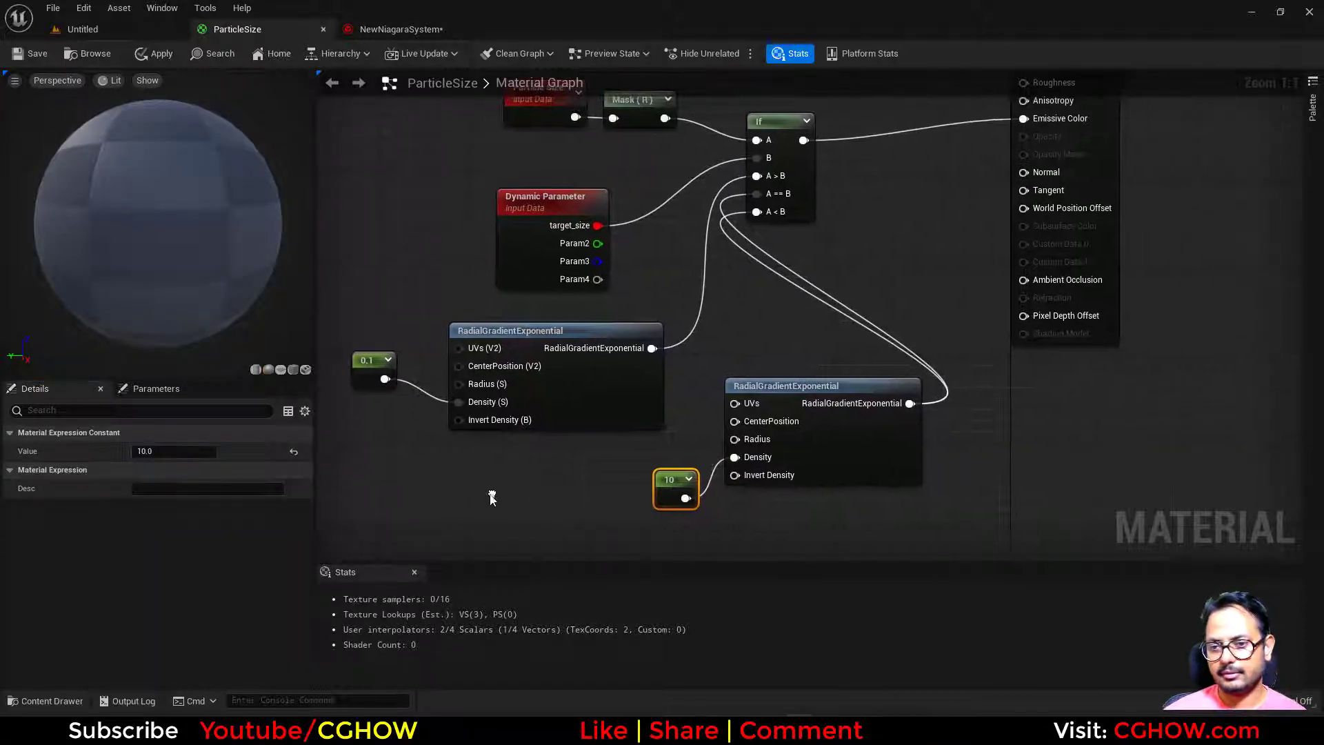
right_drag(493, 225, 473, 255)
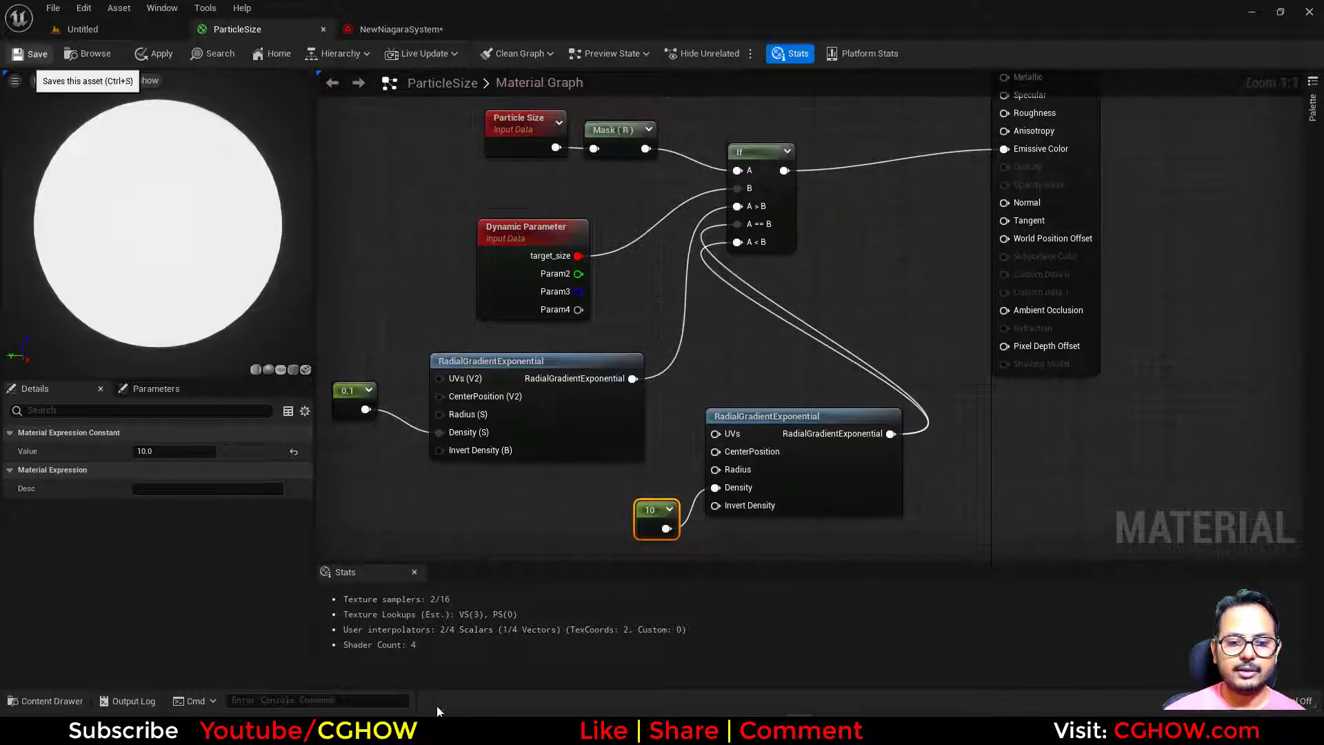
key(ctrl+s)
Step: Switch to NewNiagaraSystem and set the non-uniform Sprite Size X to about 1.11 in Initialize Particle
click(624, 131)
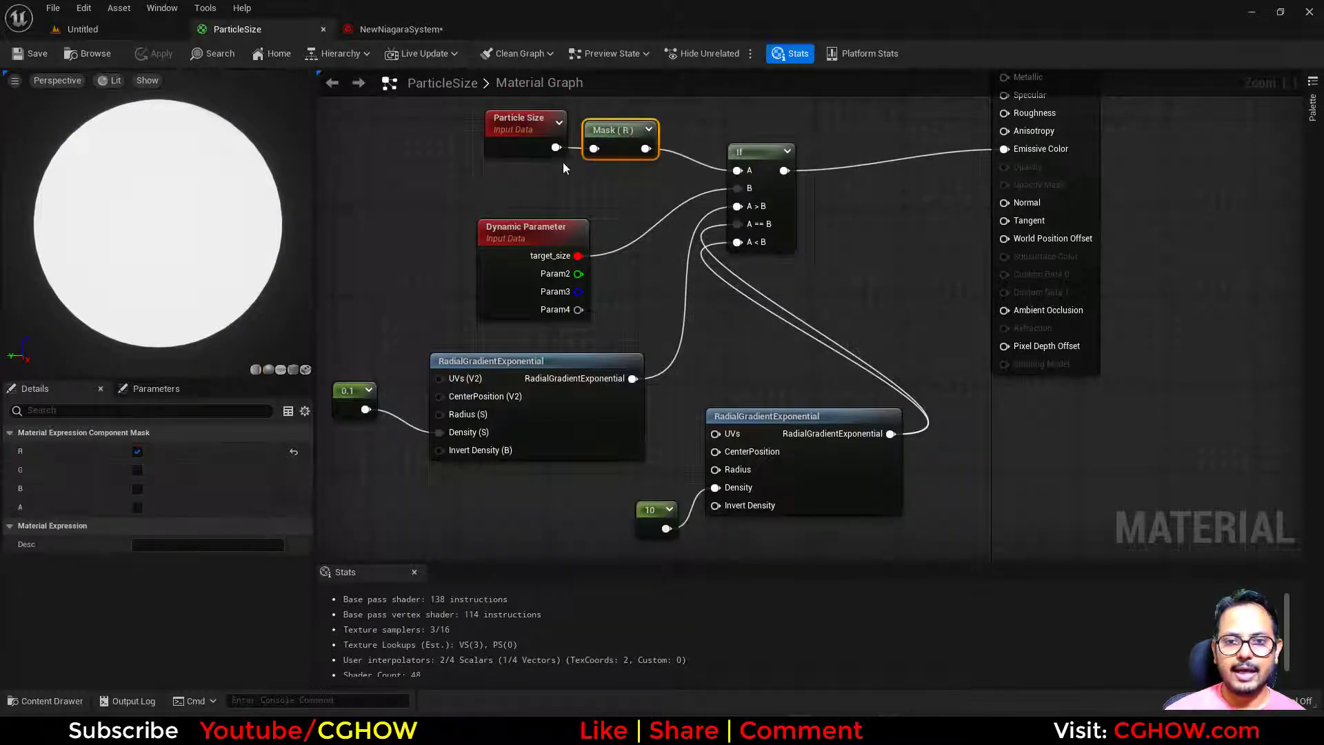
click(400, 29)
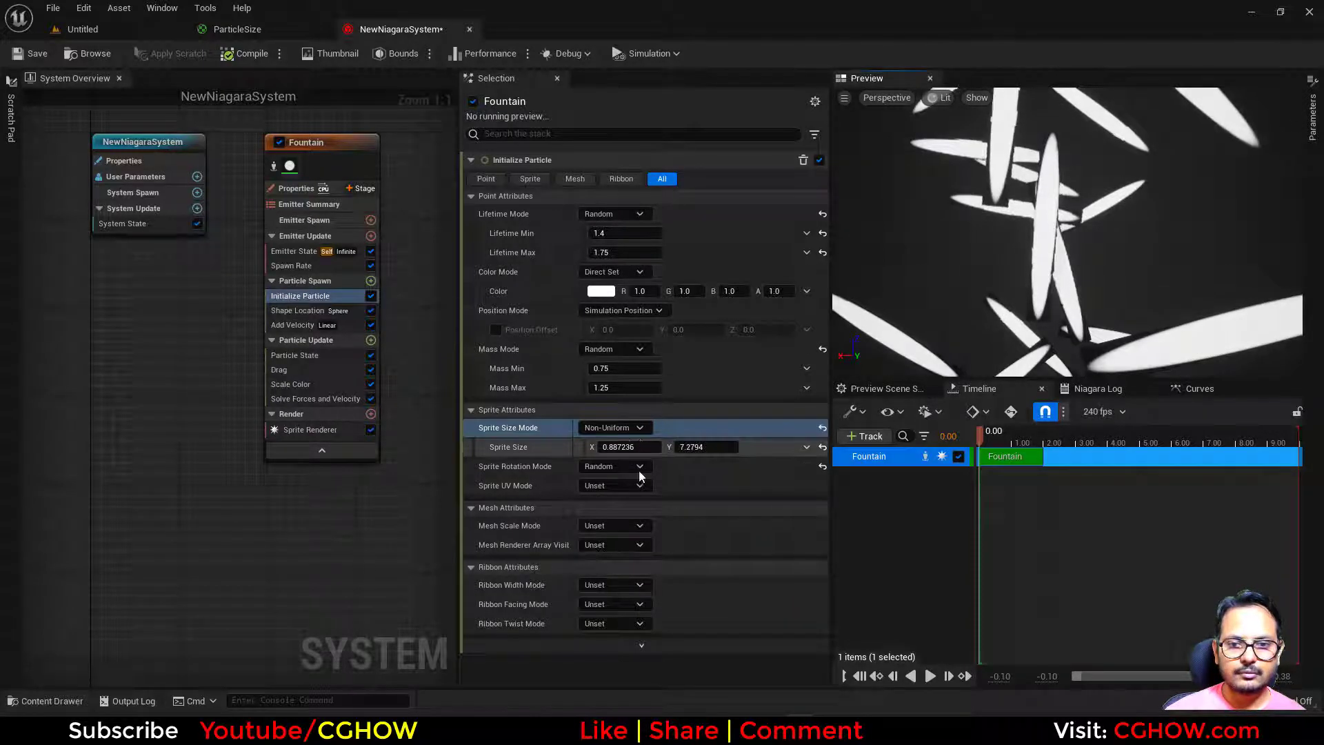
mouse_move(634, 444)
mouse_down()
mouse_move(593, 443)
mouse_move(655, 444)
mouse_move(600, 447)
mouse_move(632, 447)
mouse_move(605, 447)
mouse_move(621, 447)
mouse_up()
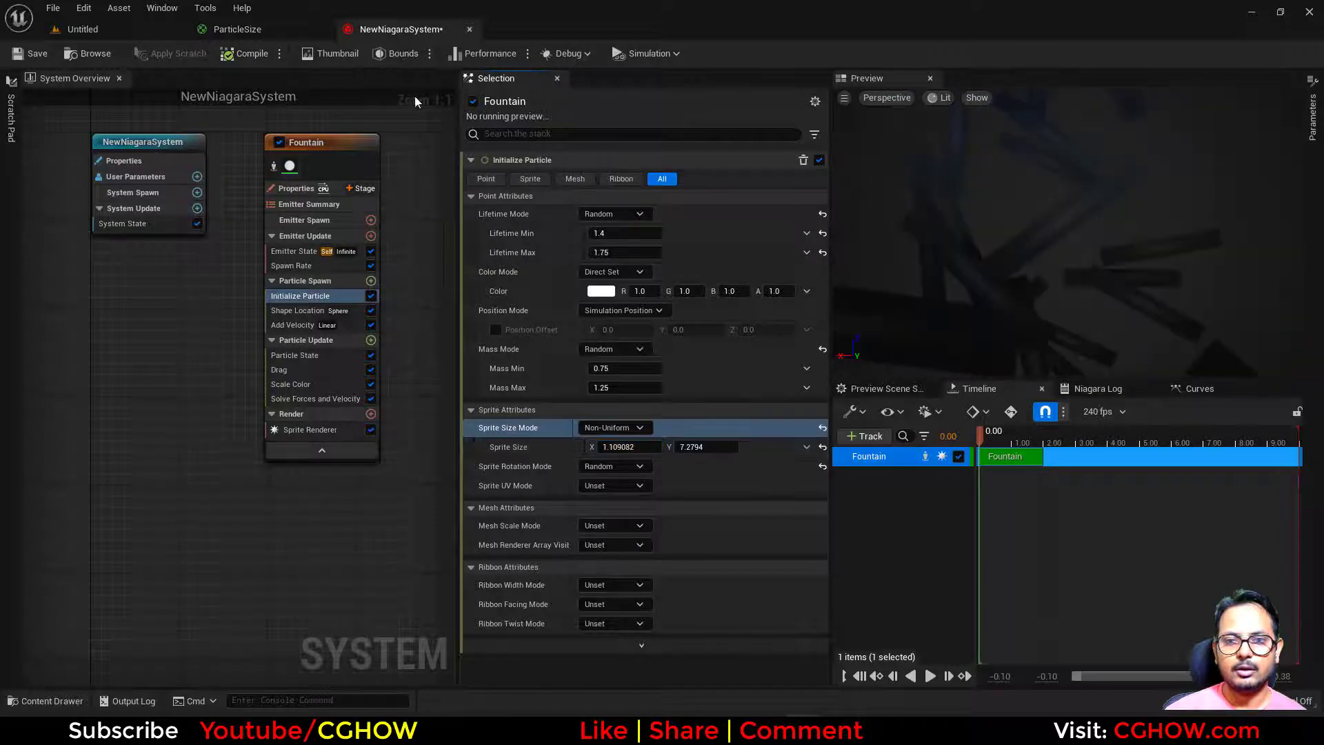
Step: In the ParticleSize material, move the 0.1 constant beside its Density input and lower the second gradient node with its constant
click(300, 34)
right_drag(616, 345, 875, 398)
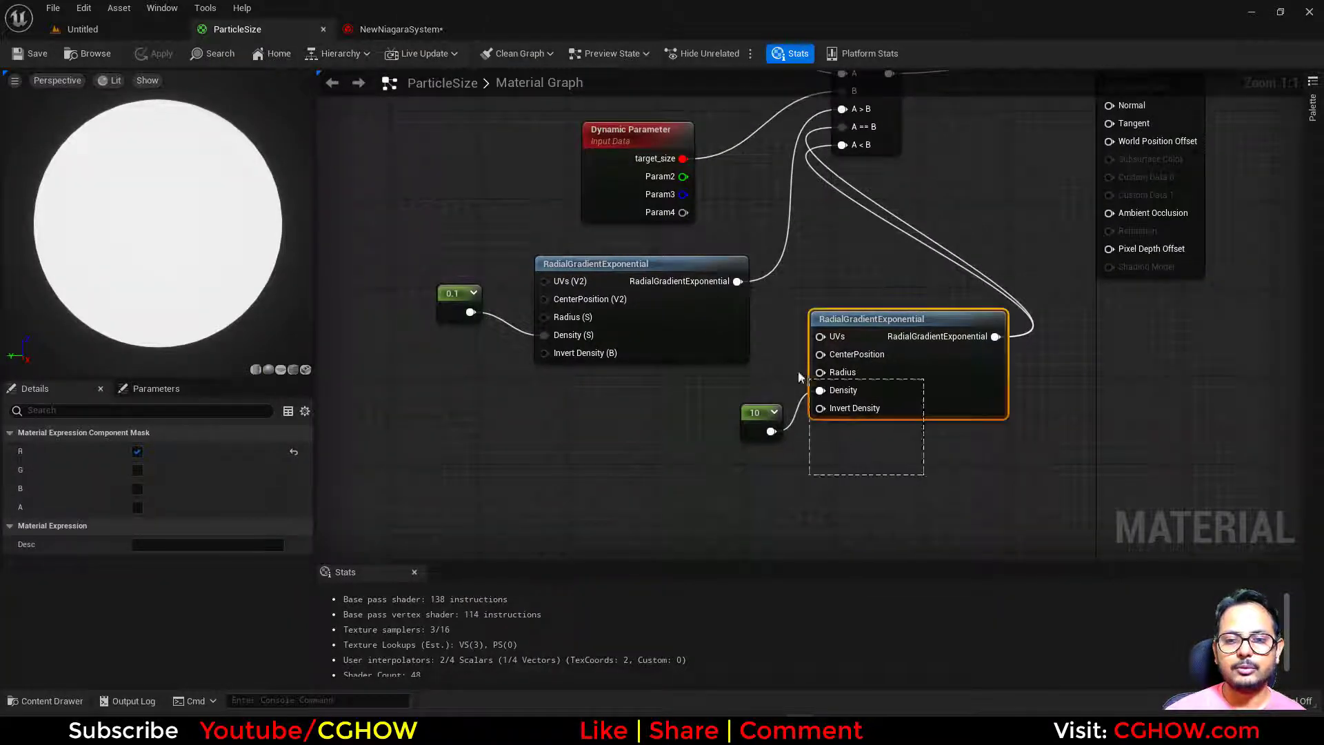
drag(779, 360, 780, 360)
drag(450, 308, 481, 335)
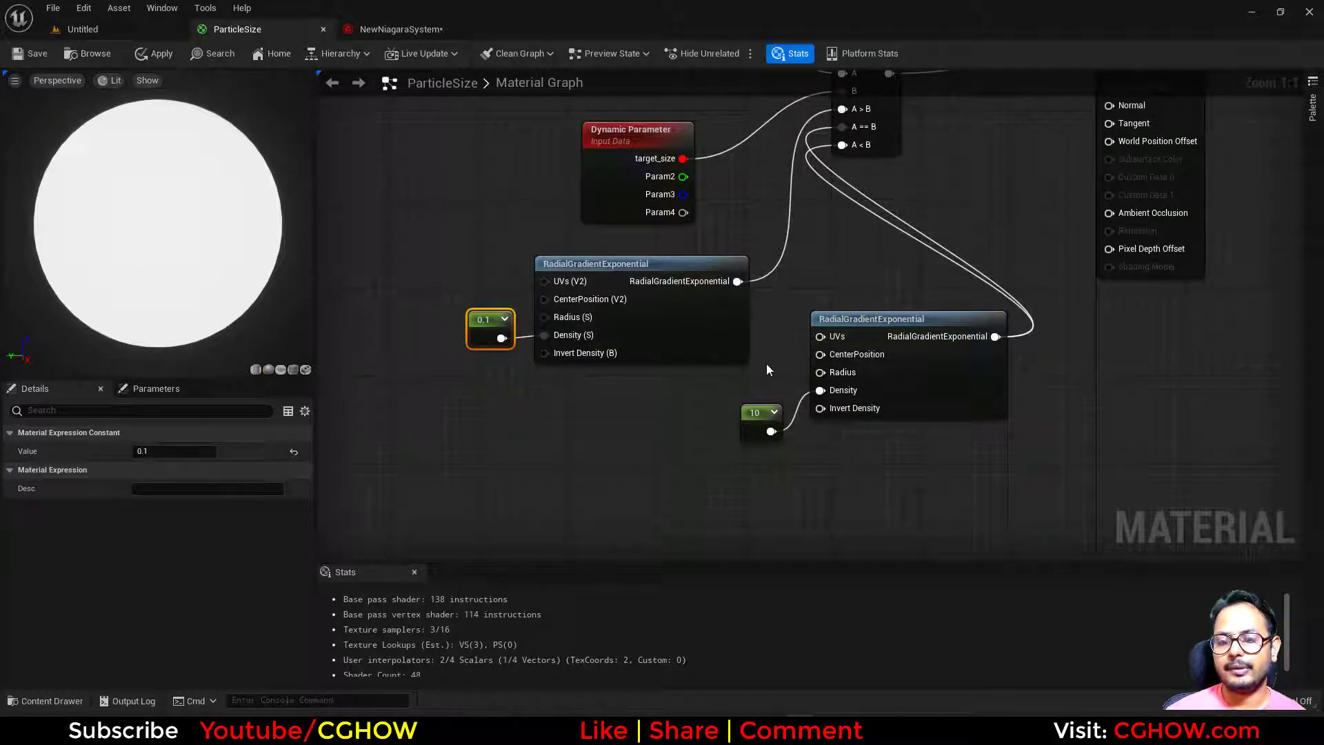
drag(767, 369, 862, 464)
right_drag(816, 323, 731, 432)
click(636, 153)
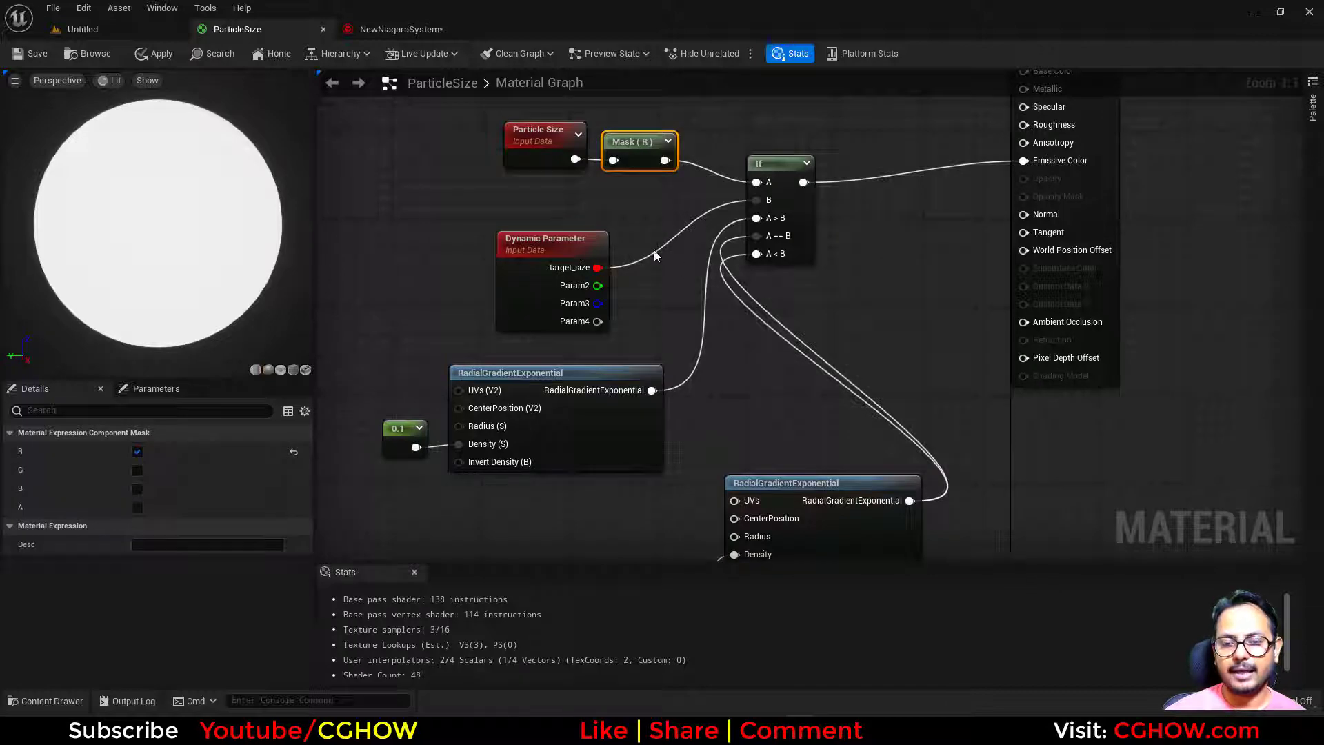
Step: Add a Particle Color node above the size network and connect its colour output to Emissive Color
right_drag(656, 256, 551, 349)
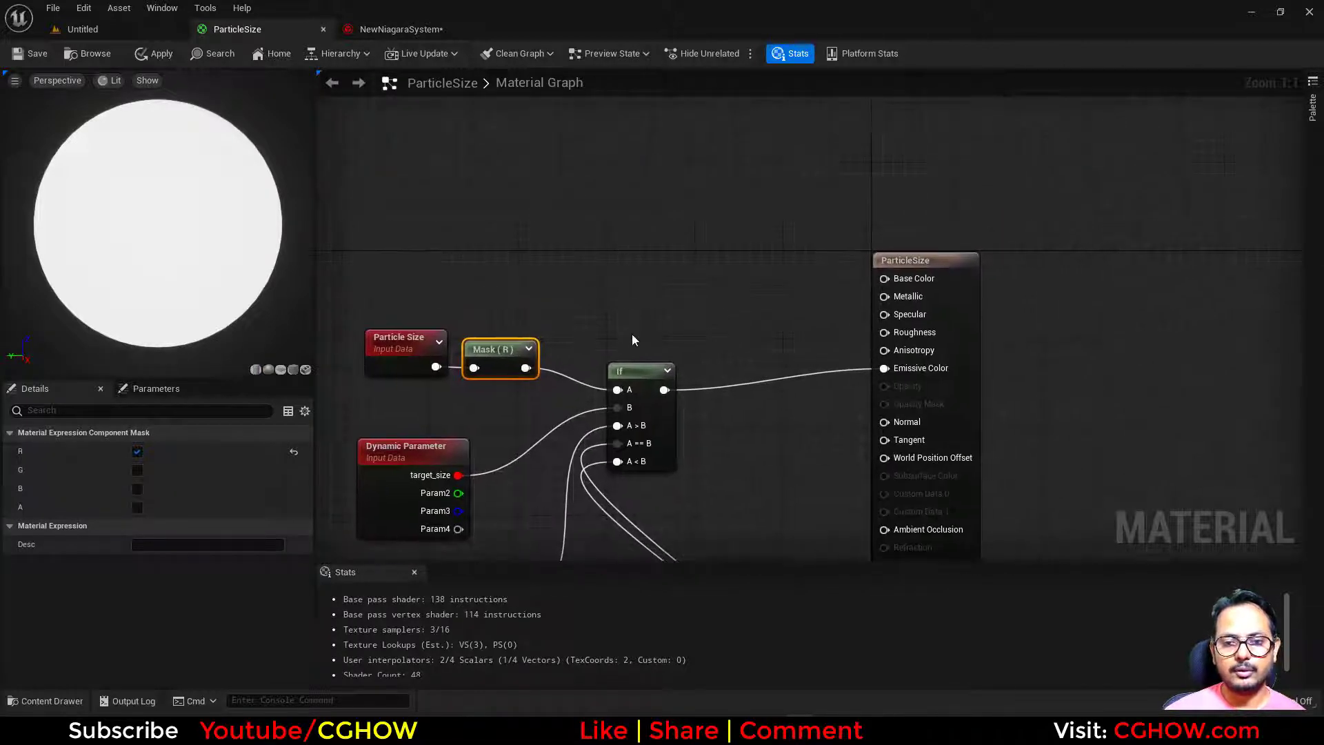
right_drag(633, 338, 647, 135)
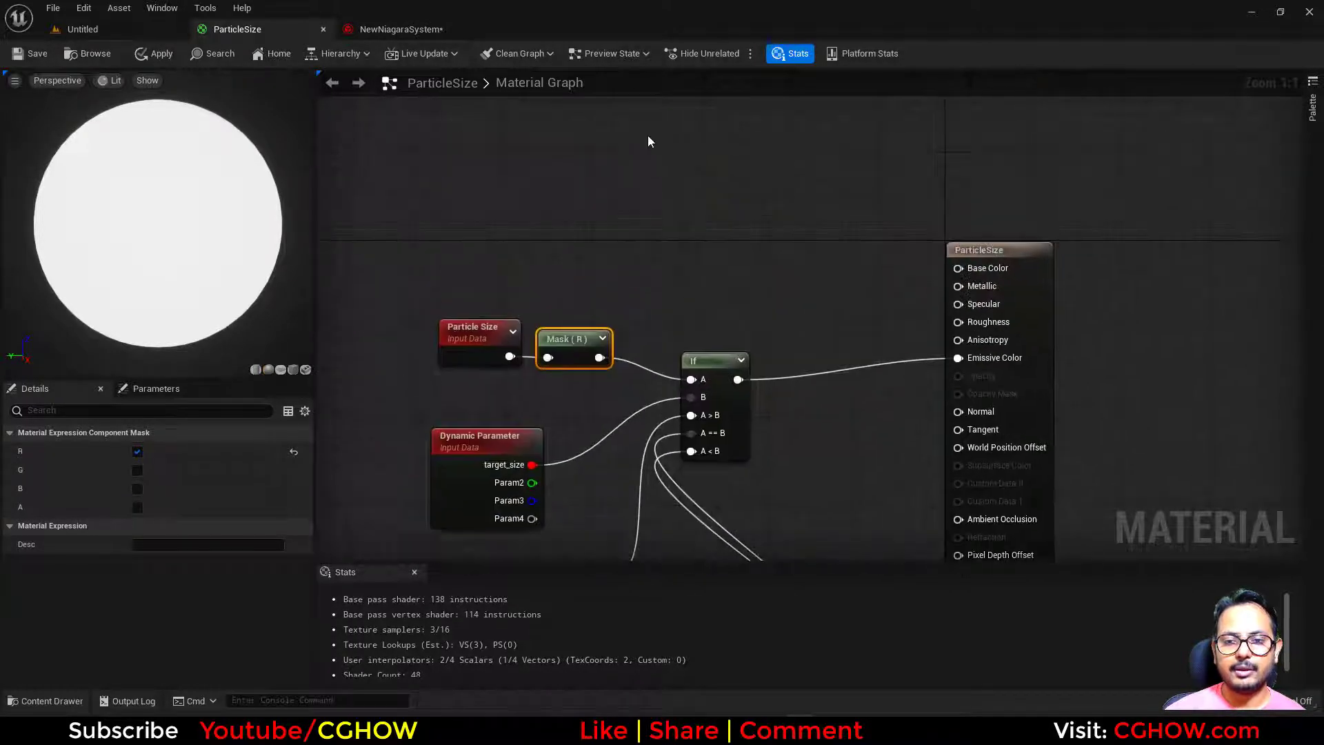
right_click(648, 135)
text(par)
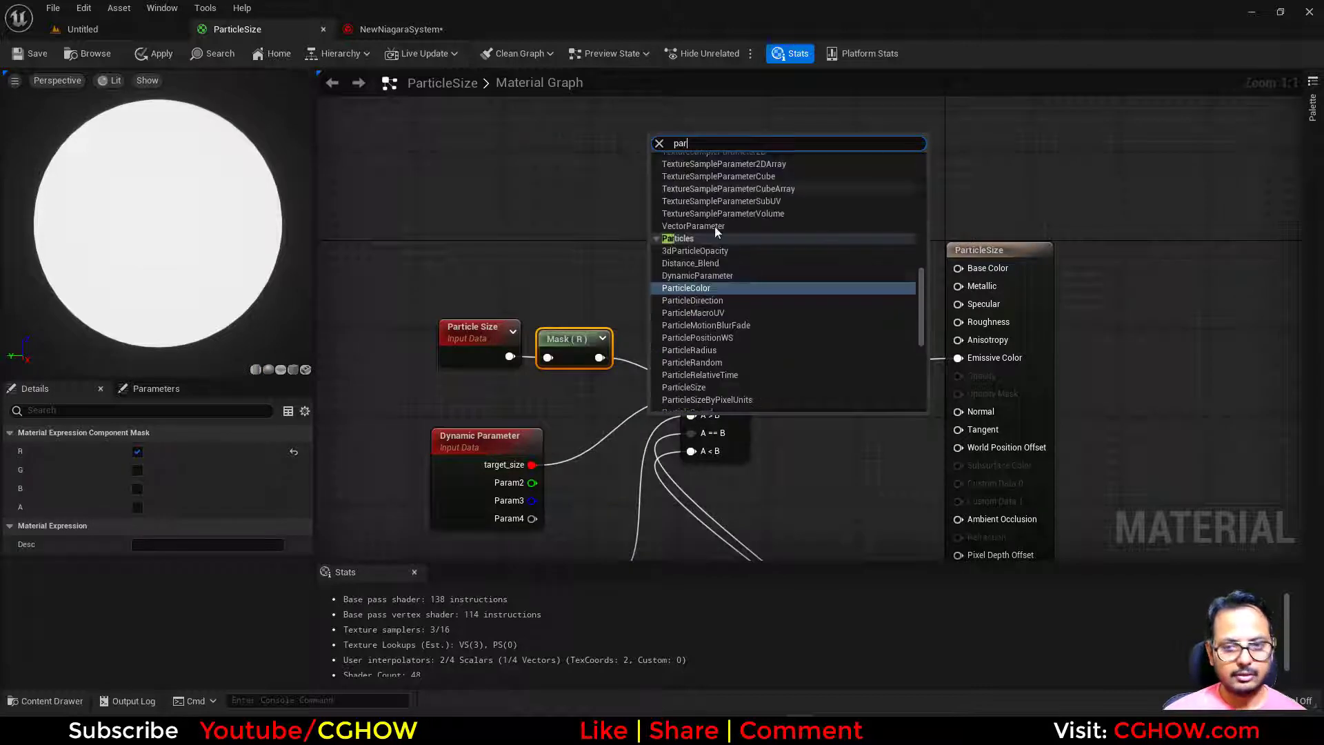
click(699, 289)
drag(723, 171, 962, 356)
Step: Move the material output node up beside the Particle Color node and save the material
drag(1029, 275, 950, 88)
right_drag(816, 255, 816, 359)
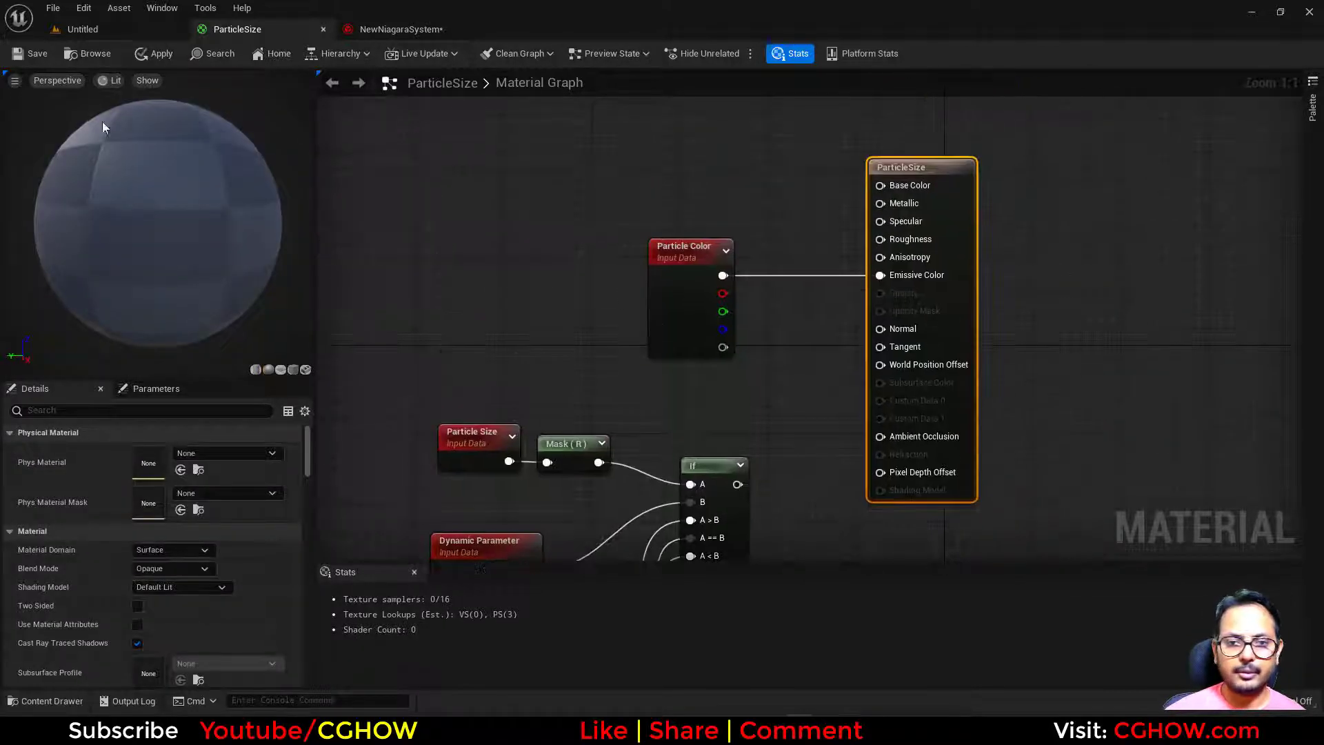
click(31, 54)
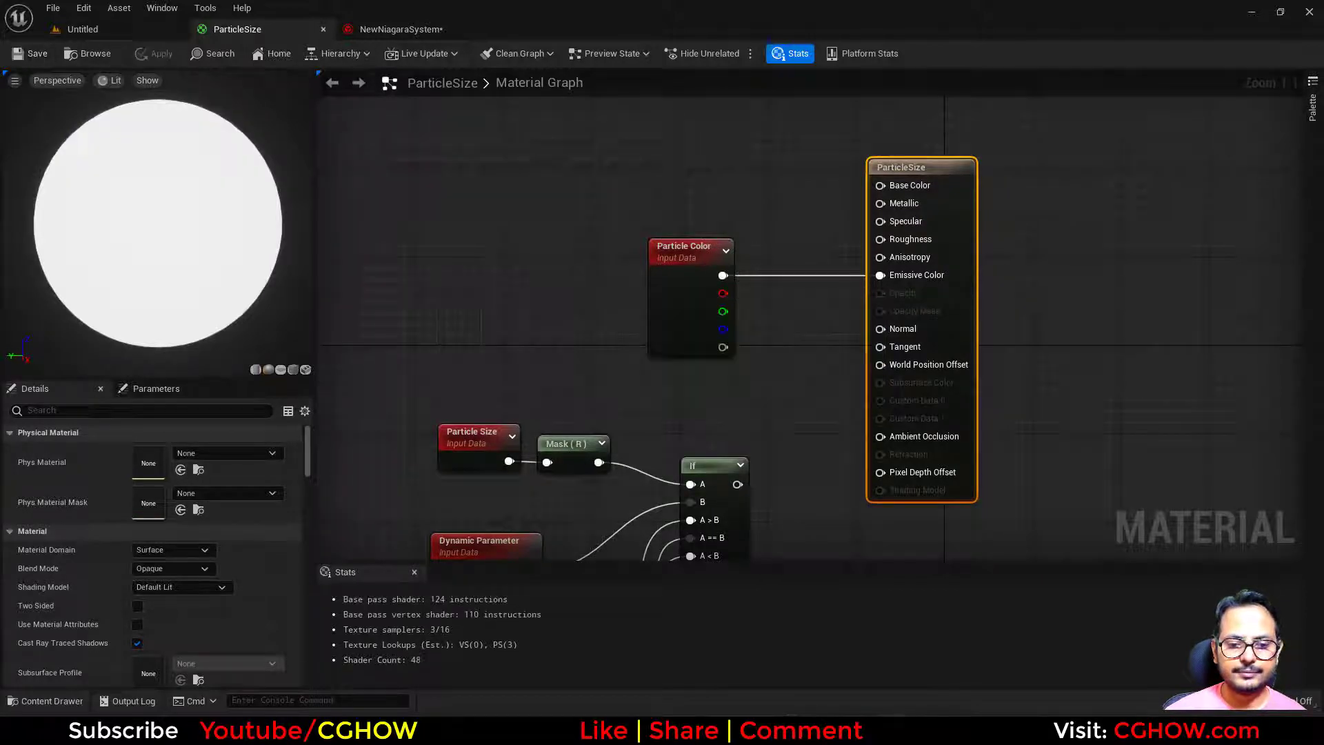
Step: In NewNiagaraSystem, change Initialize Particle's Sprite Size Mode to Uniform and set the Uniform Sprite Size to 1
click(390, 31)
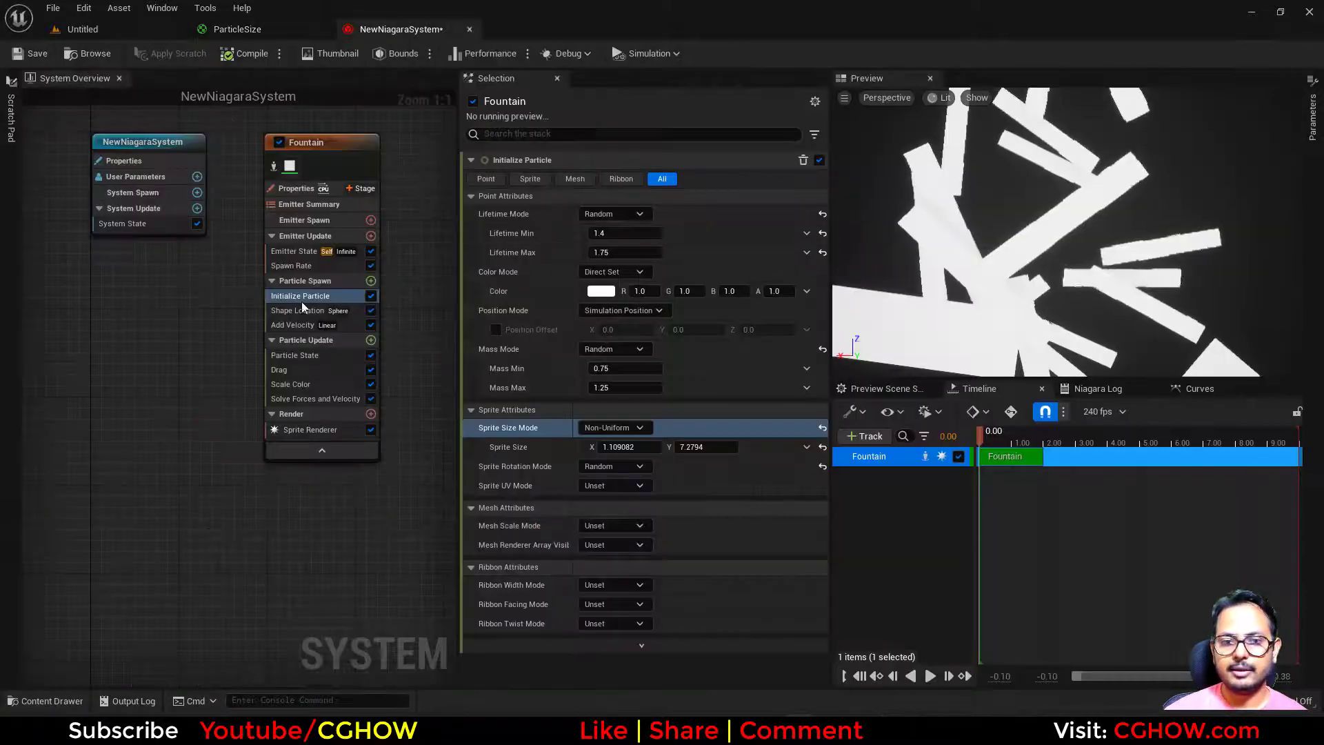
click(614, 428)
click(600, 457)
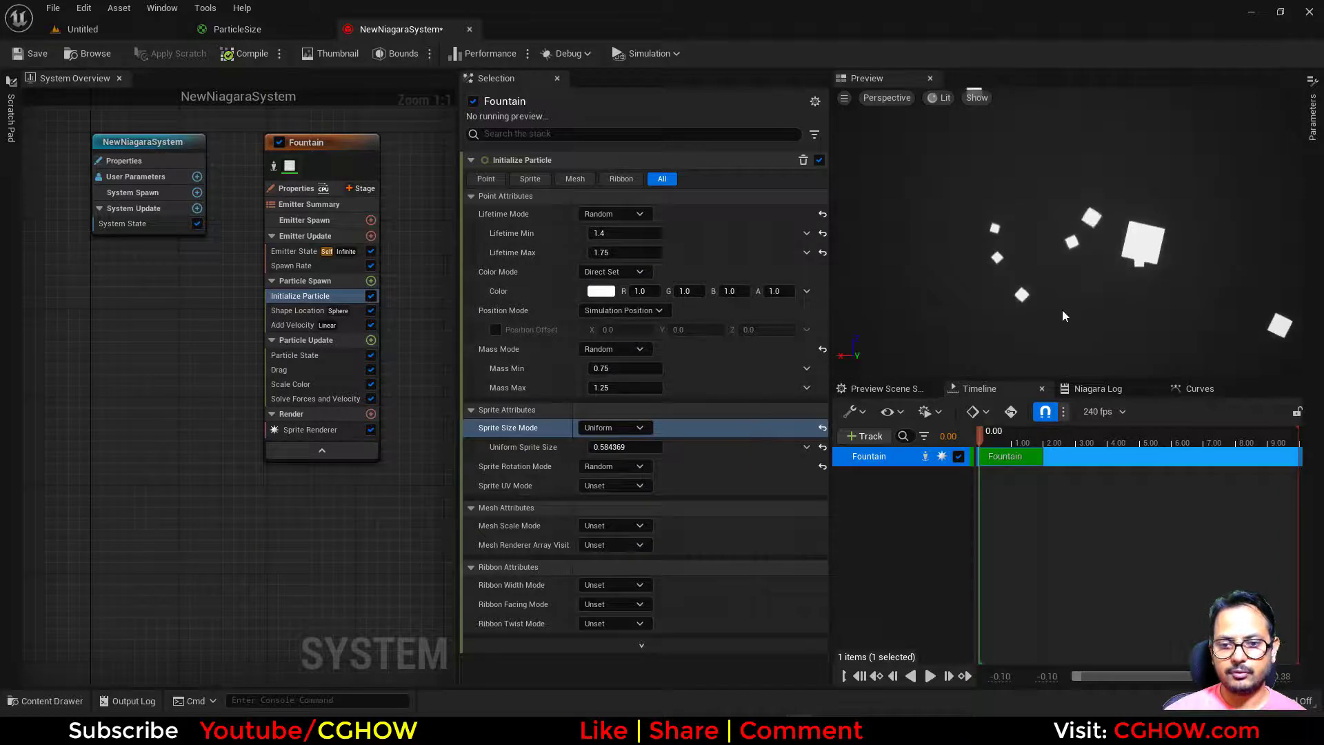
click(614, 447)
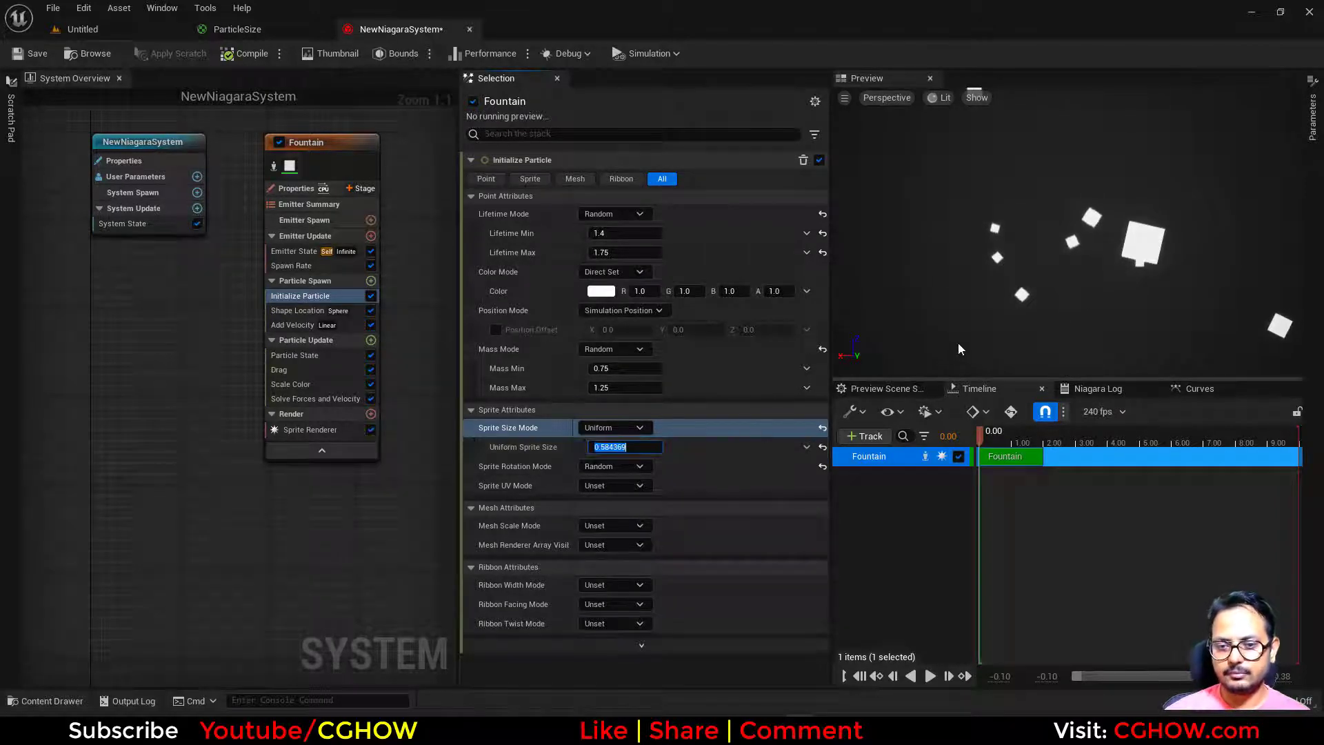
text(1)
key(Return)
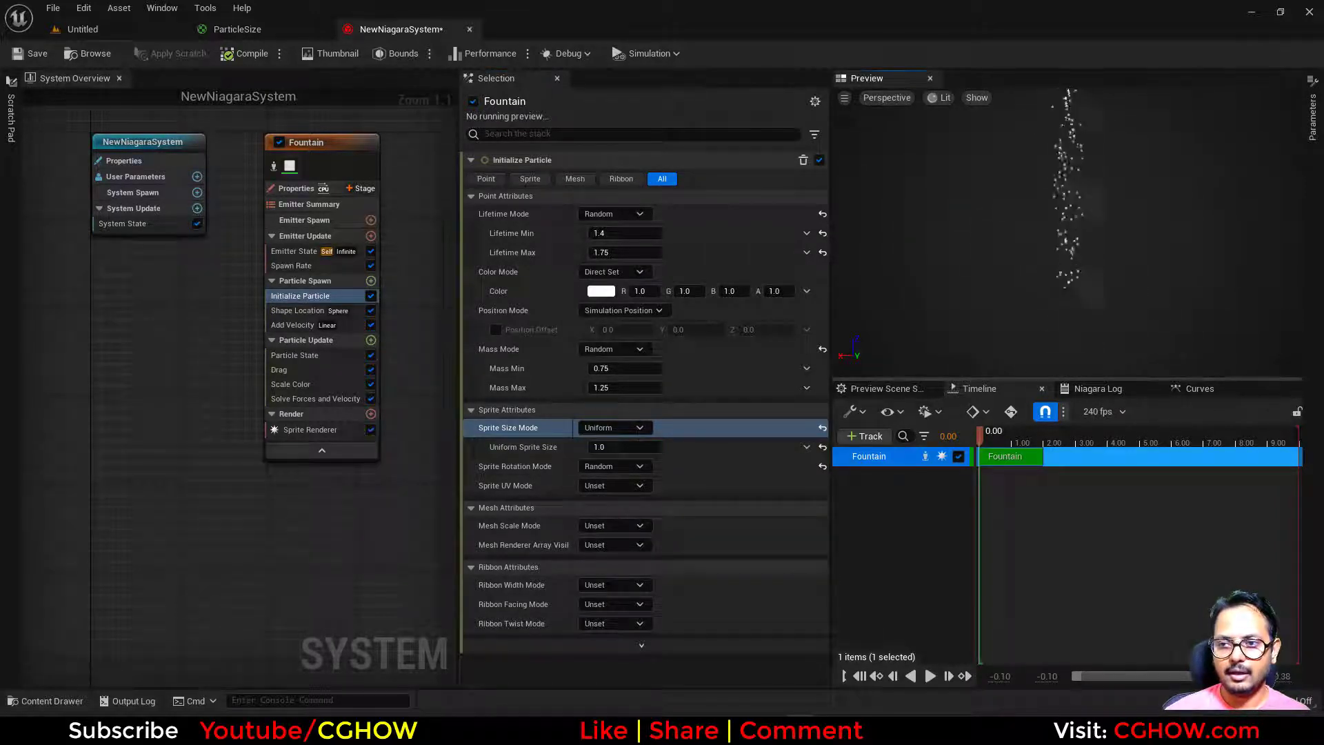
click(371, 341)
text(si)
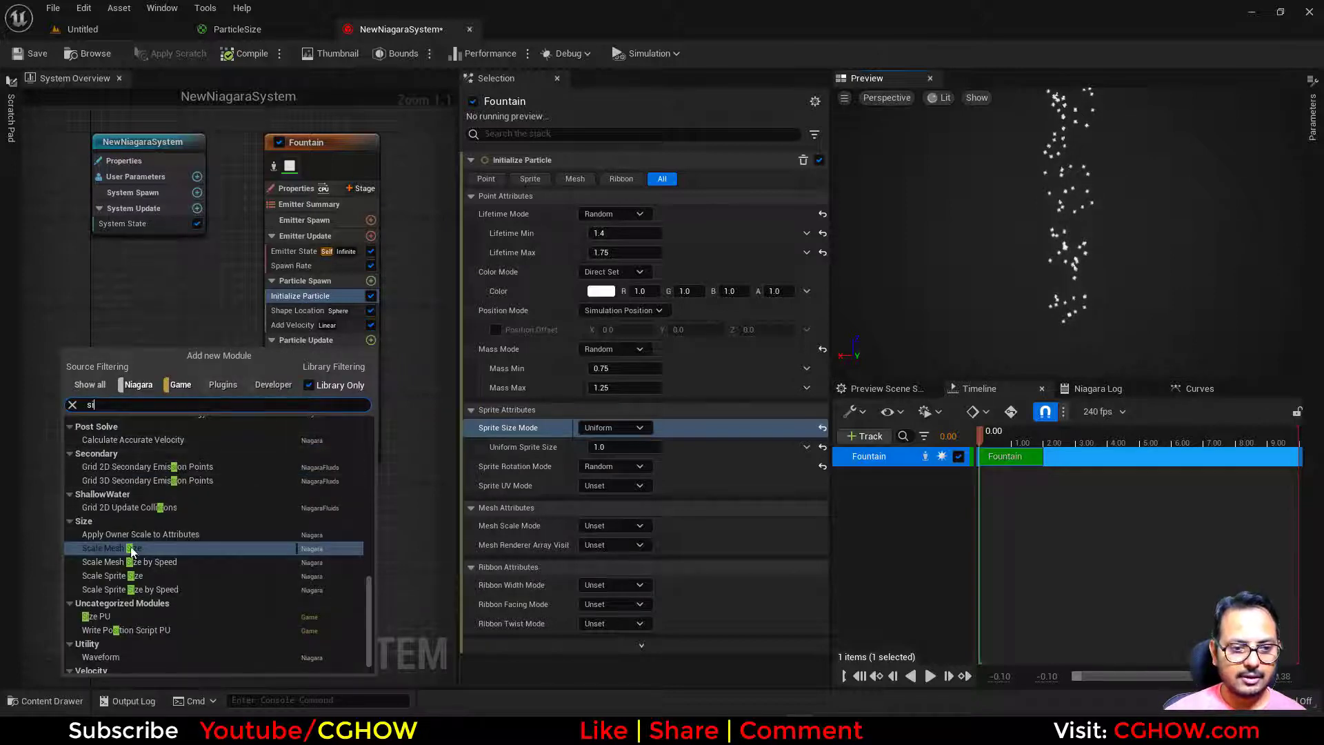
click(131, 549)
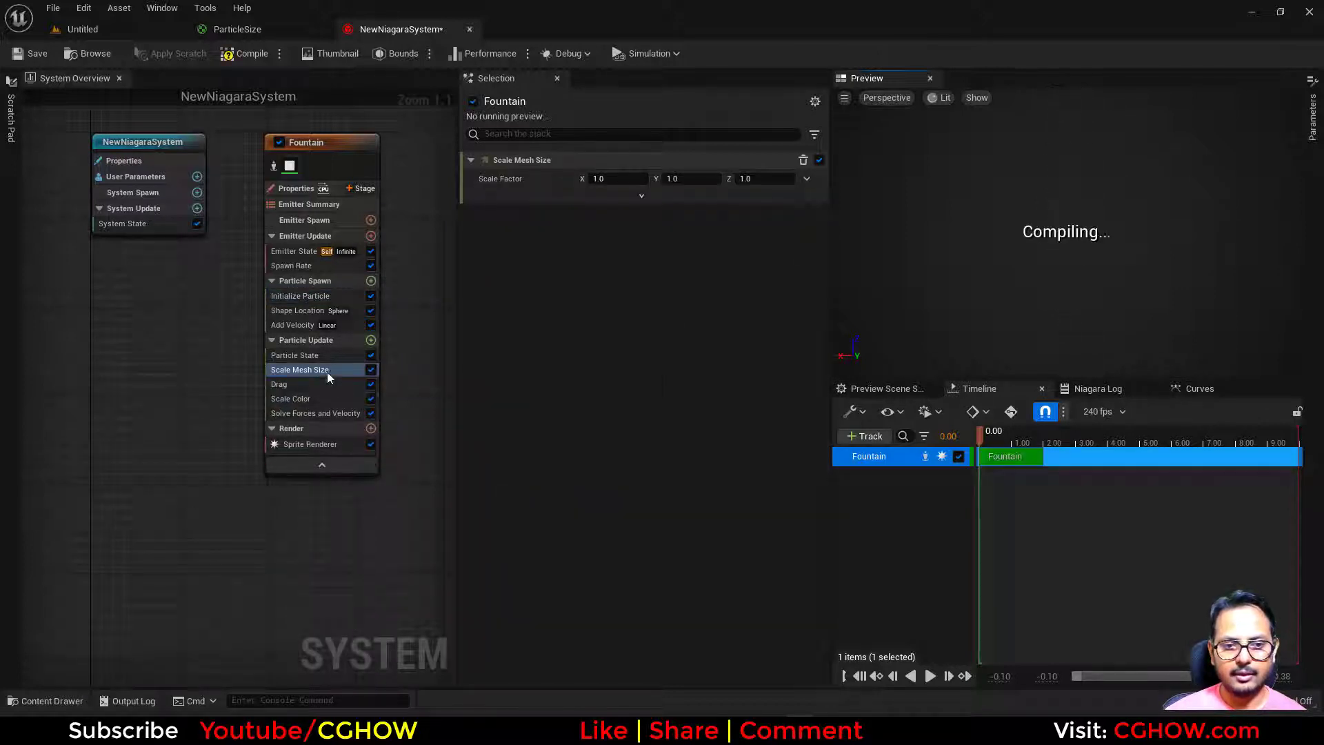
Step: Add a Scale Sprite Size module to the Fountain emitter's Particle Update stage
click(371, 340)
text(size)
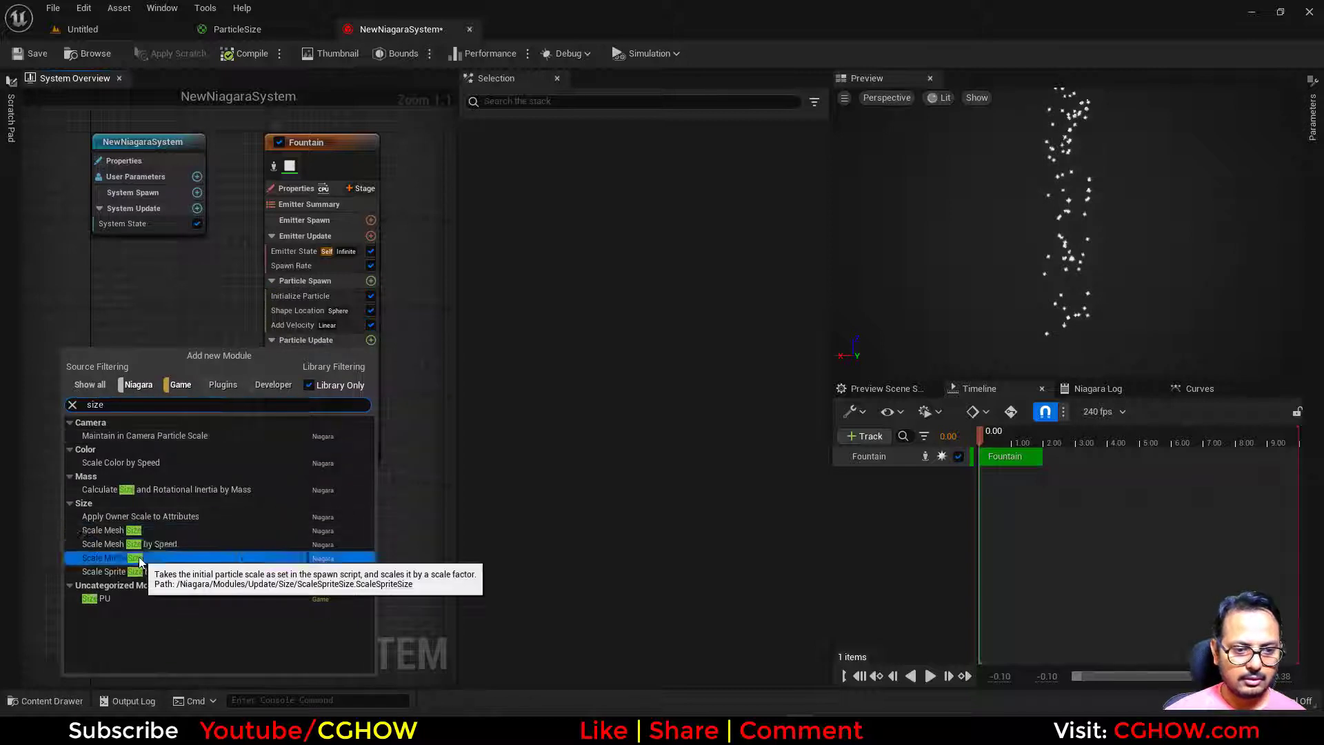
click(138, 557)
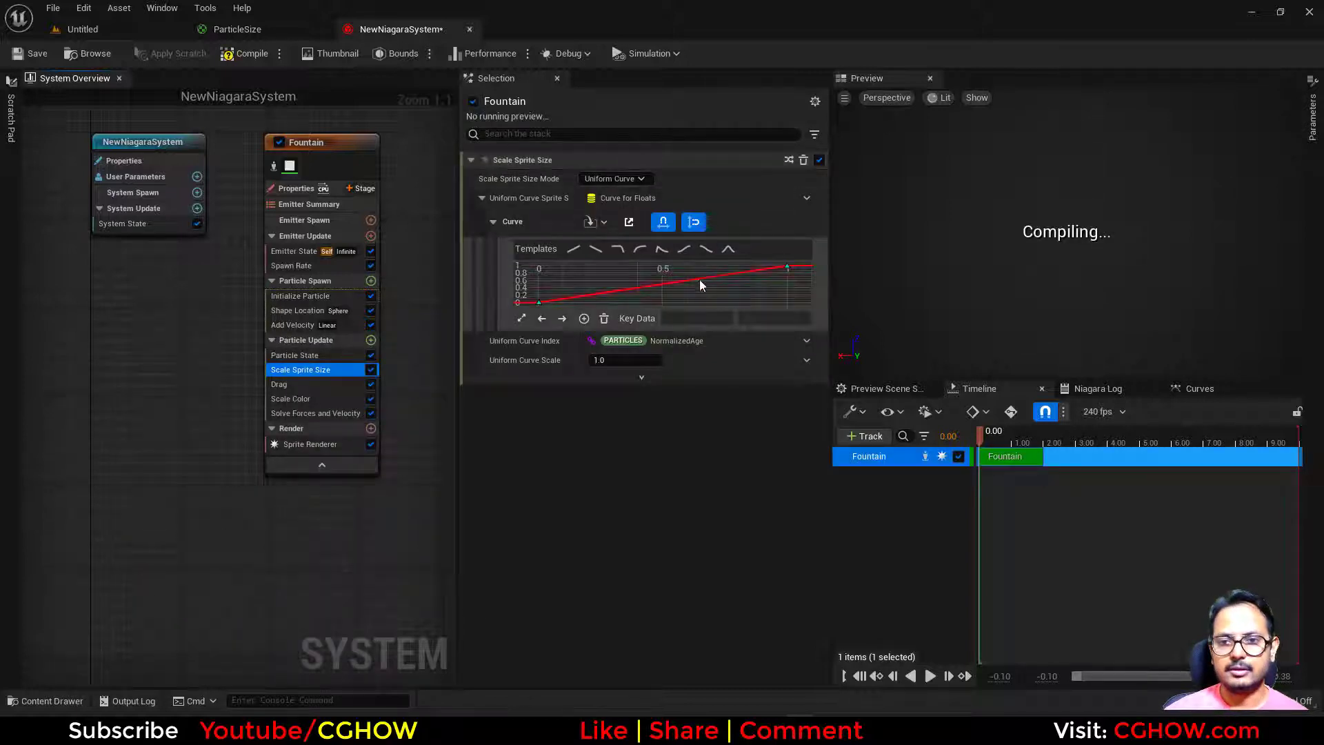
Step: Reshape the sprite size curve with the first key at about 0.5 and the last at 0.6 with value 2.0, and play the simulation
click(539, 302)
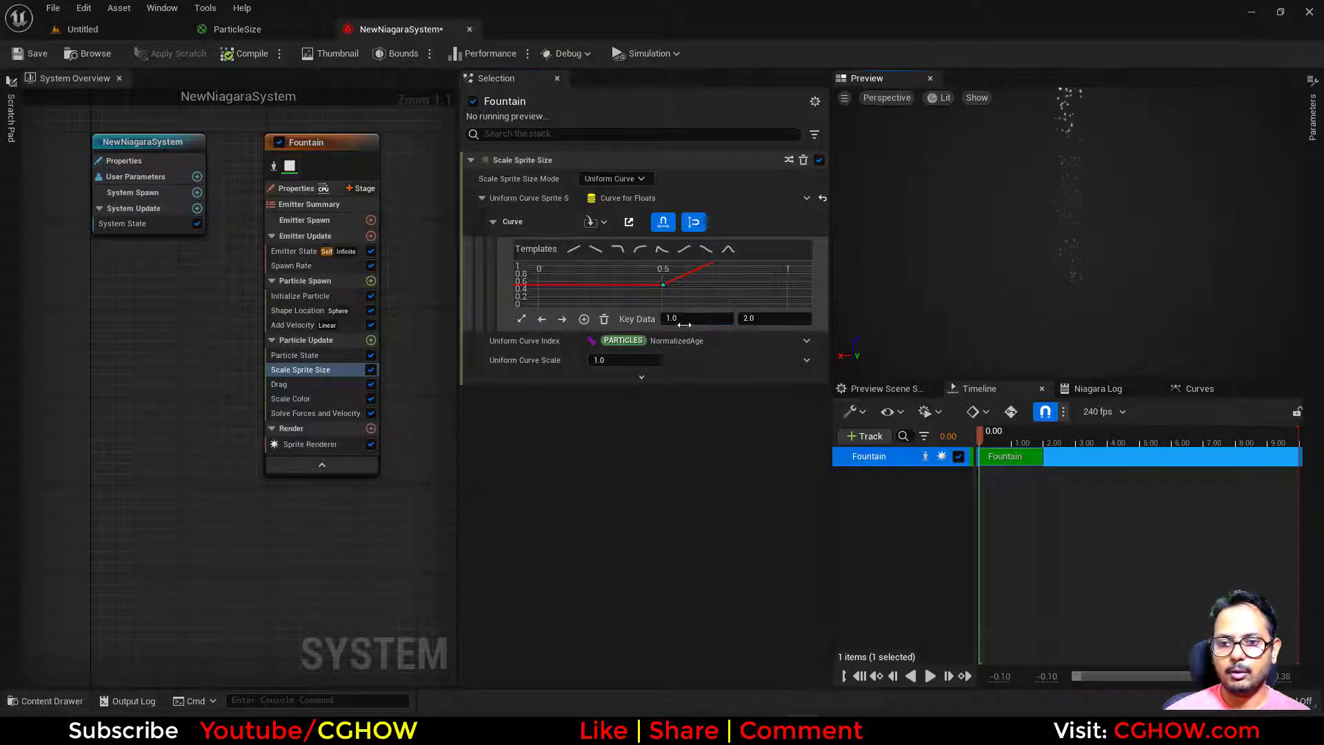
key(Return)
click(857, 679)
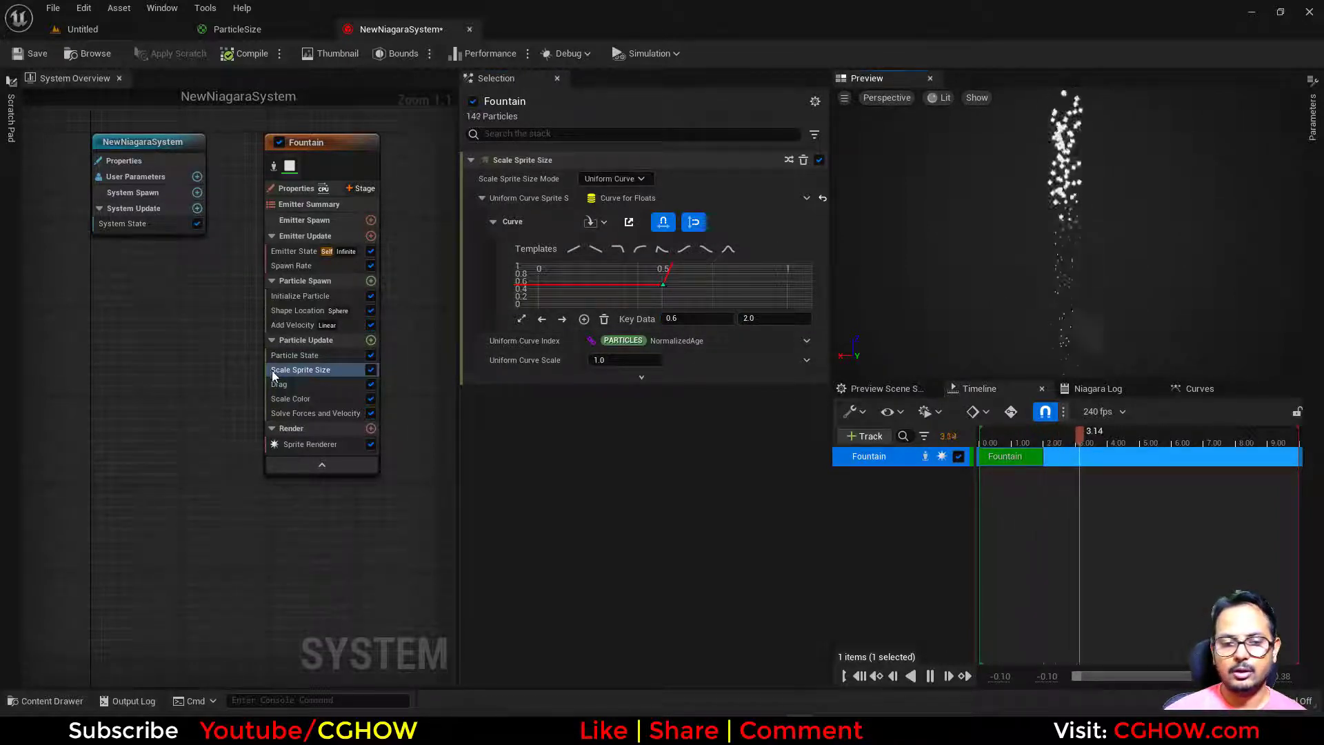
Step: Replace the Scale Color module in the Fountain emitter's Particle Update stage with a Color module
click(297, 398)
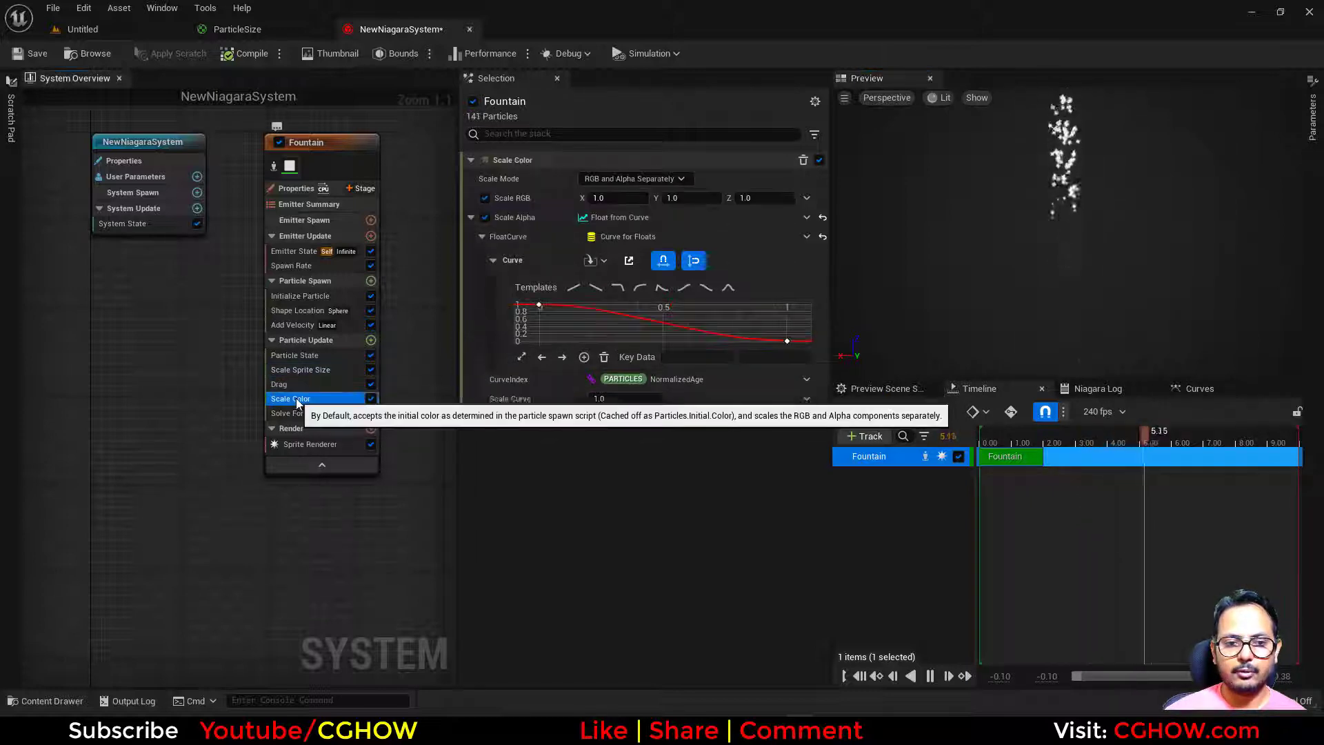
key(Delete)
click(371, 340)
text(colo)
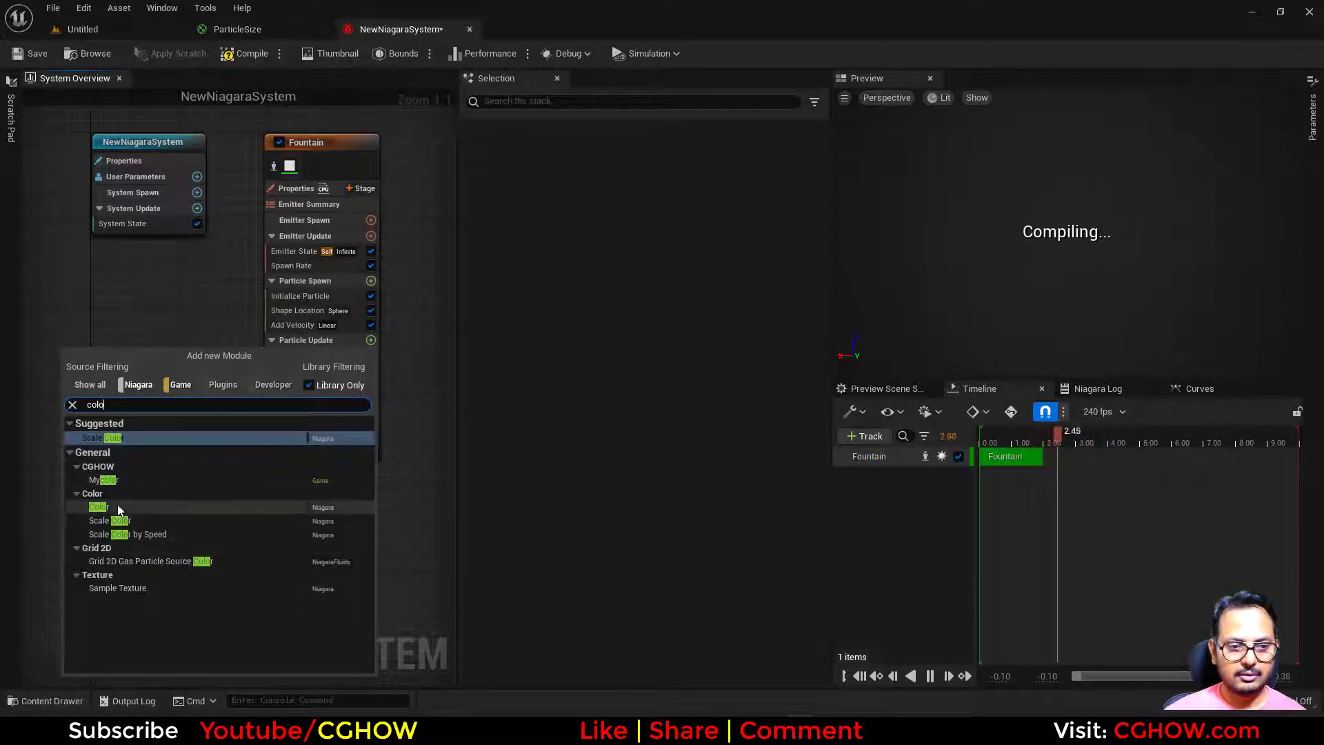
click(118, 509)
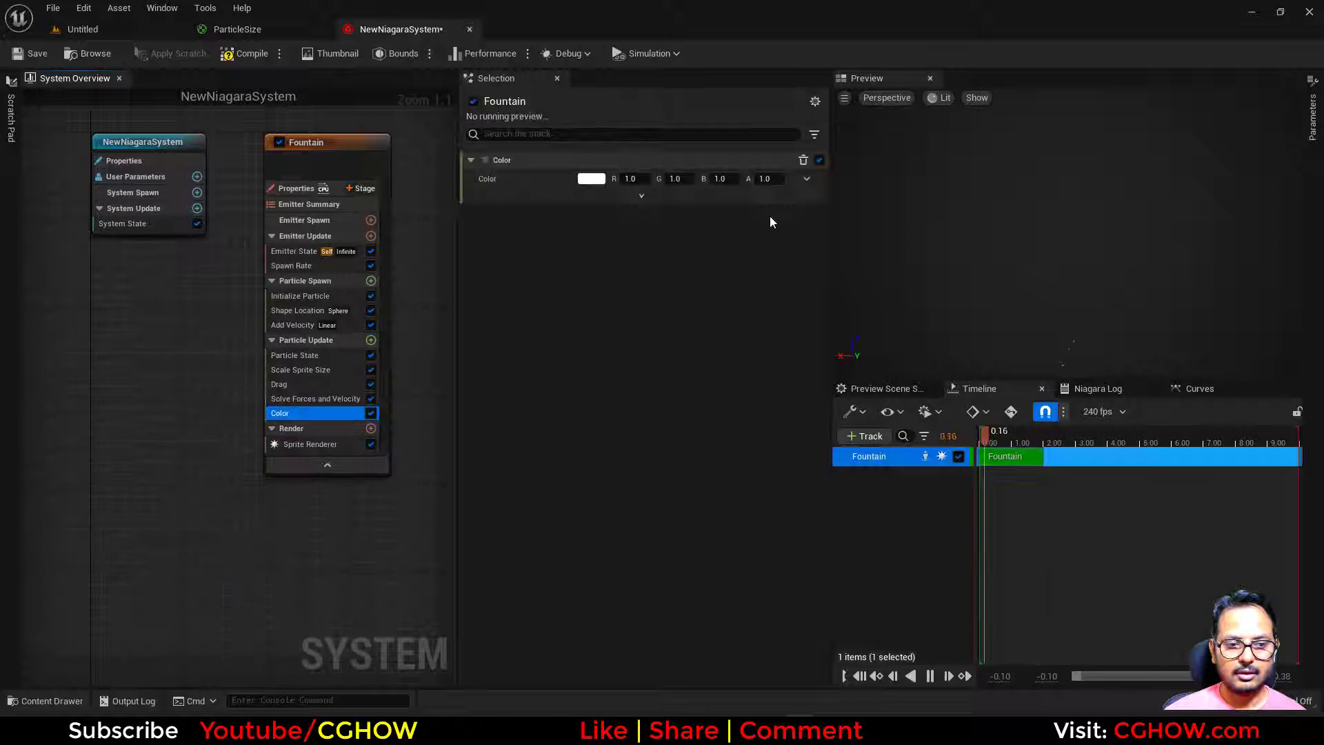
Step: Drive the Color module's colour with a Lerp Linear Colors dynamic input
click(803, 180)
text(ler)
click(556, 309)
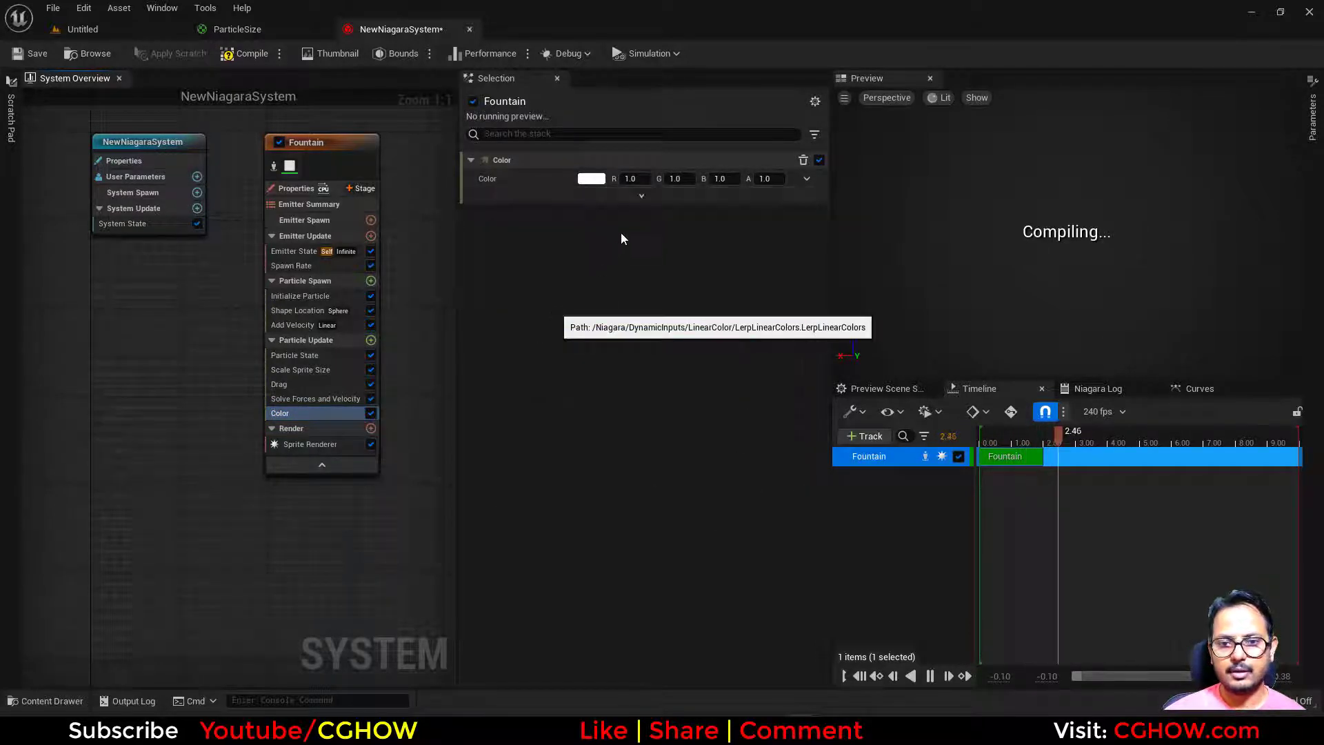
Step: Set the lerp's StartColor to pure red (1, 0, 0) and its EndColor to pure green (0, 1, 0)
click(695, 200)
text(0)
click(736, 198)
text(0)
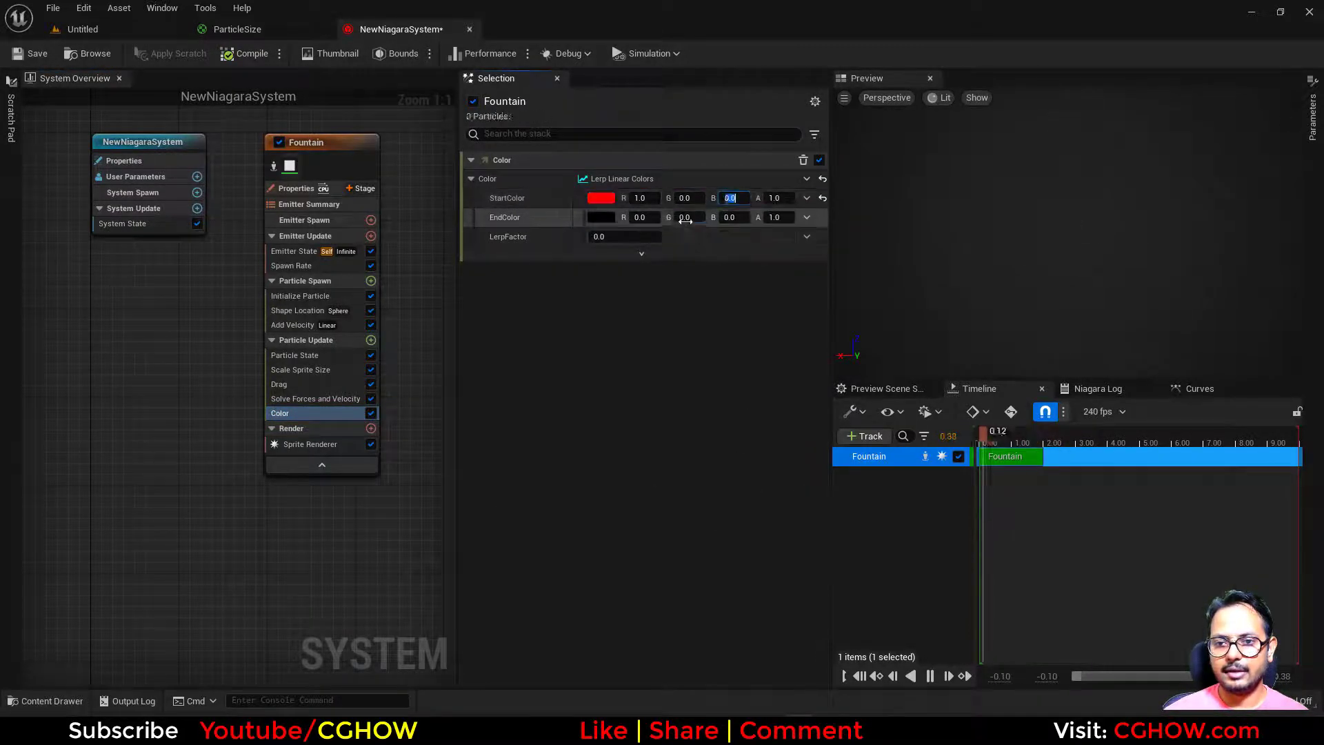
click(683, 218)
text(1)
key(Return)
Step: Test the colour lerp with a LerpFactor of 1 and set the factor back to 0
click(620, 237)
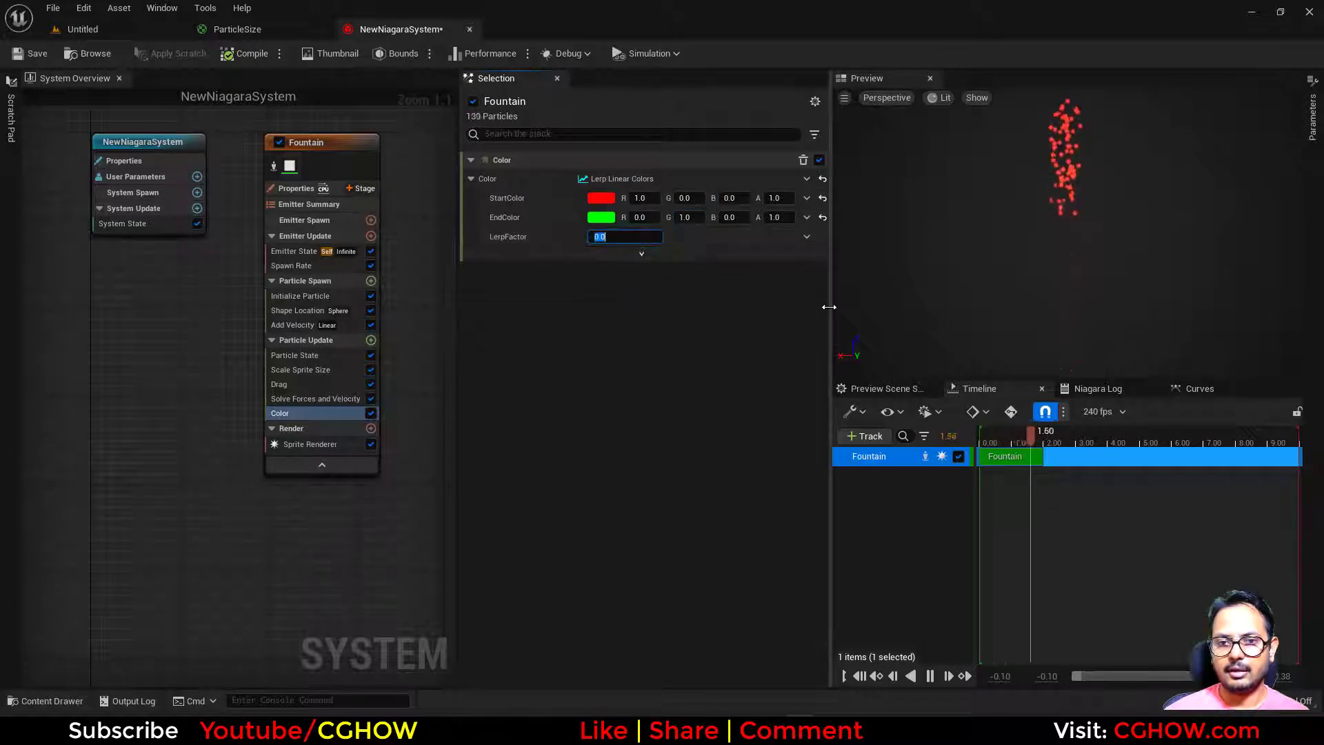
text(1)
key(Return)
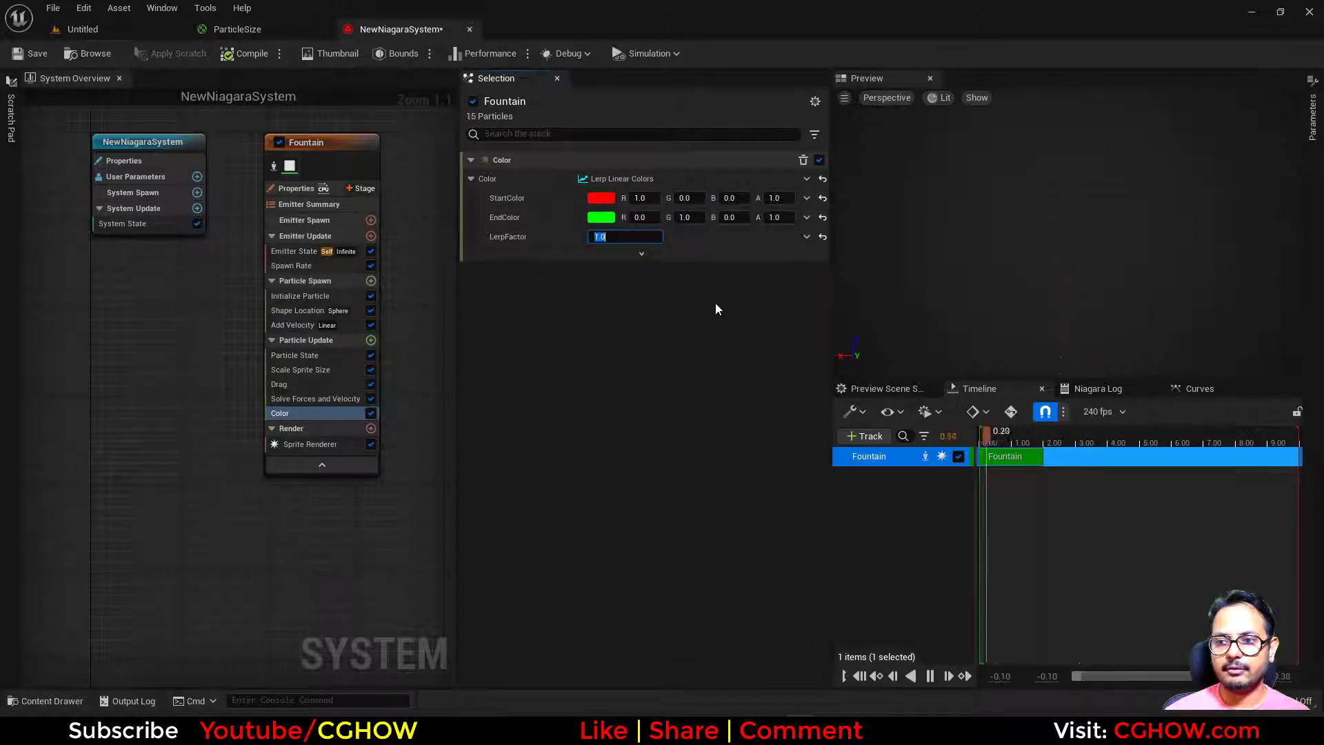
text(0)
key(Return)
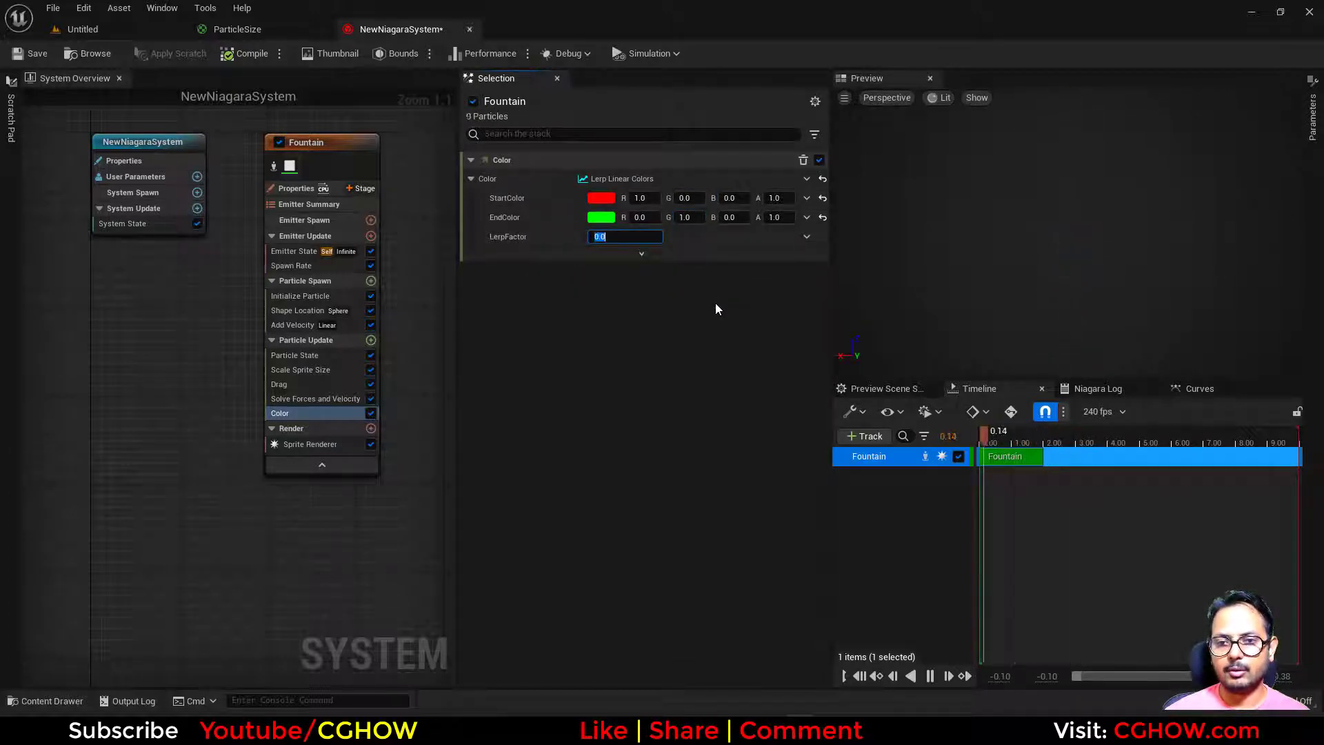
Step: Create a new scratch pad dynamic input for the LerpFactor
click(807, 237)
click(544, 528)
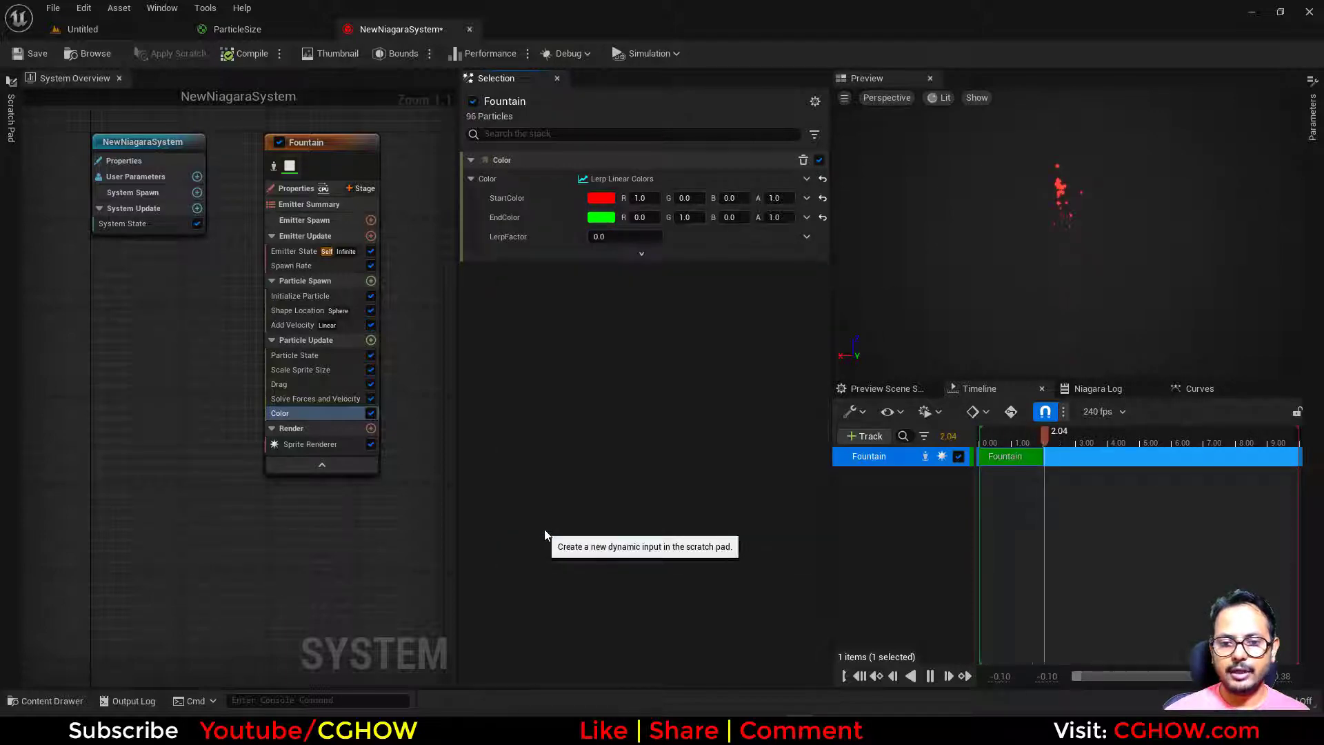
Step: Read the particles' SpriteSize in the scratch dynamic input and split it with a Break Vector 2D node
right_drag(309, 500, 190, 445)
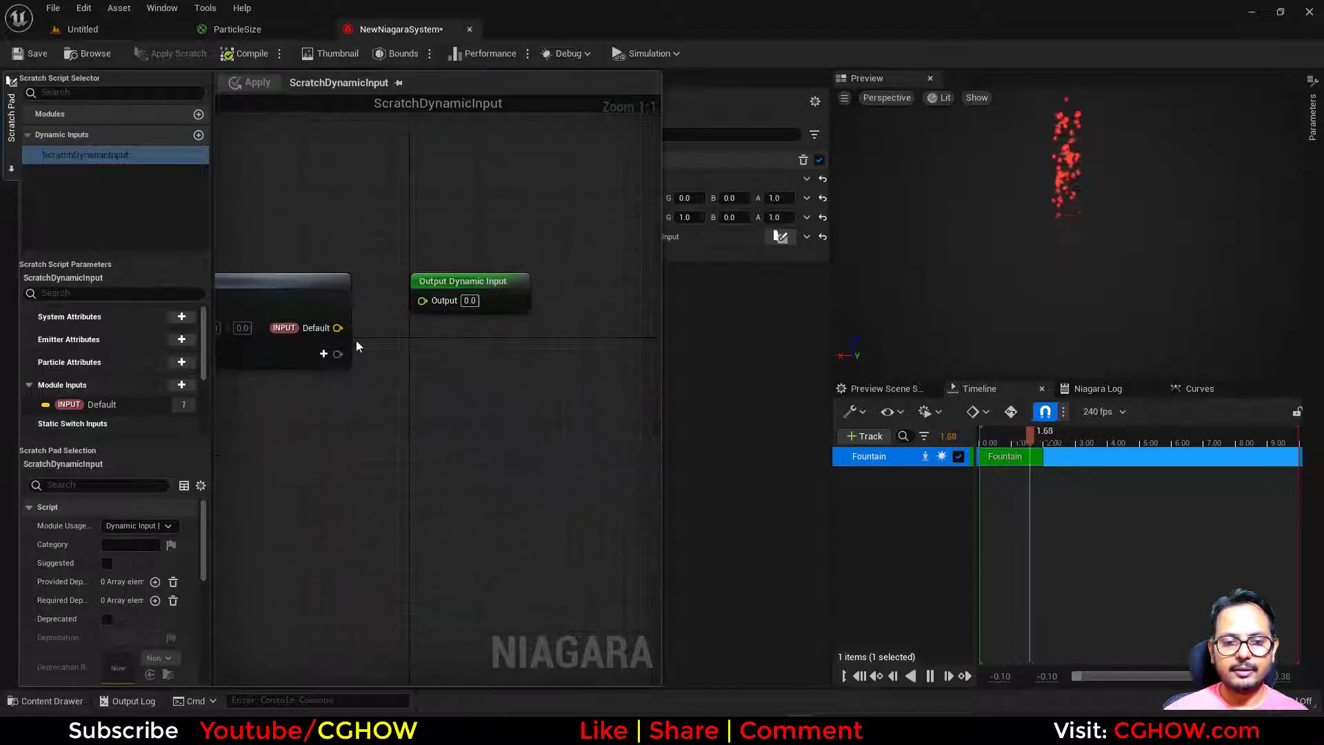
click(322, 357)
text(siz)
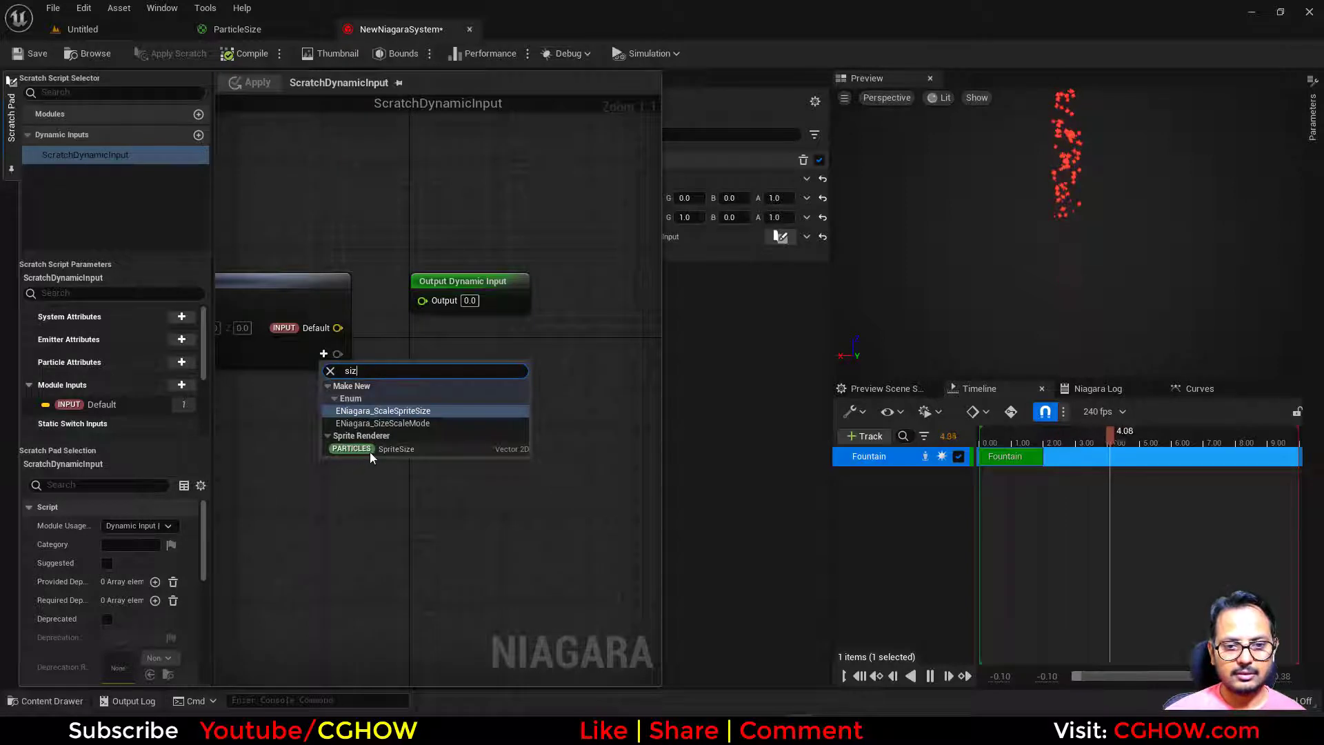
click(396, 449)
drag(367, 386, 384, 422)
text(brea)
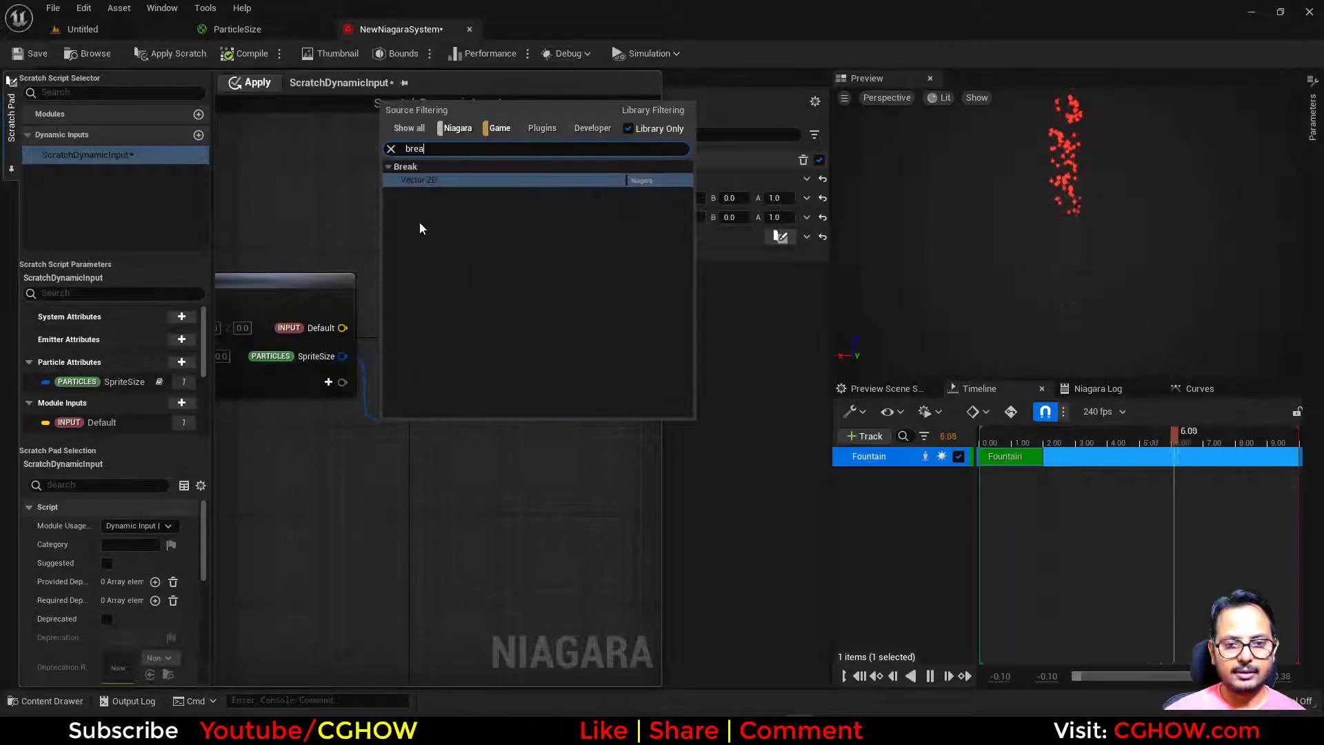
click(424, 180)
Step: Feed the sprite size's X value through a Length node into the dynamic input's output and apply the script
drag(502, 427, 471, 439)
text(len)
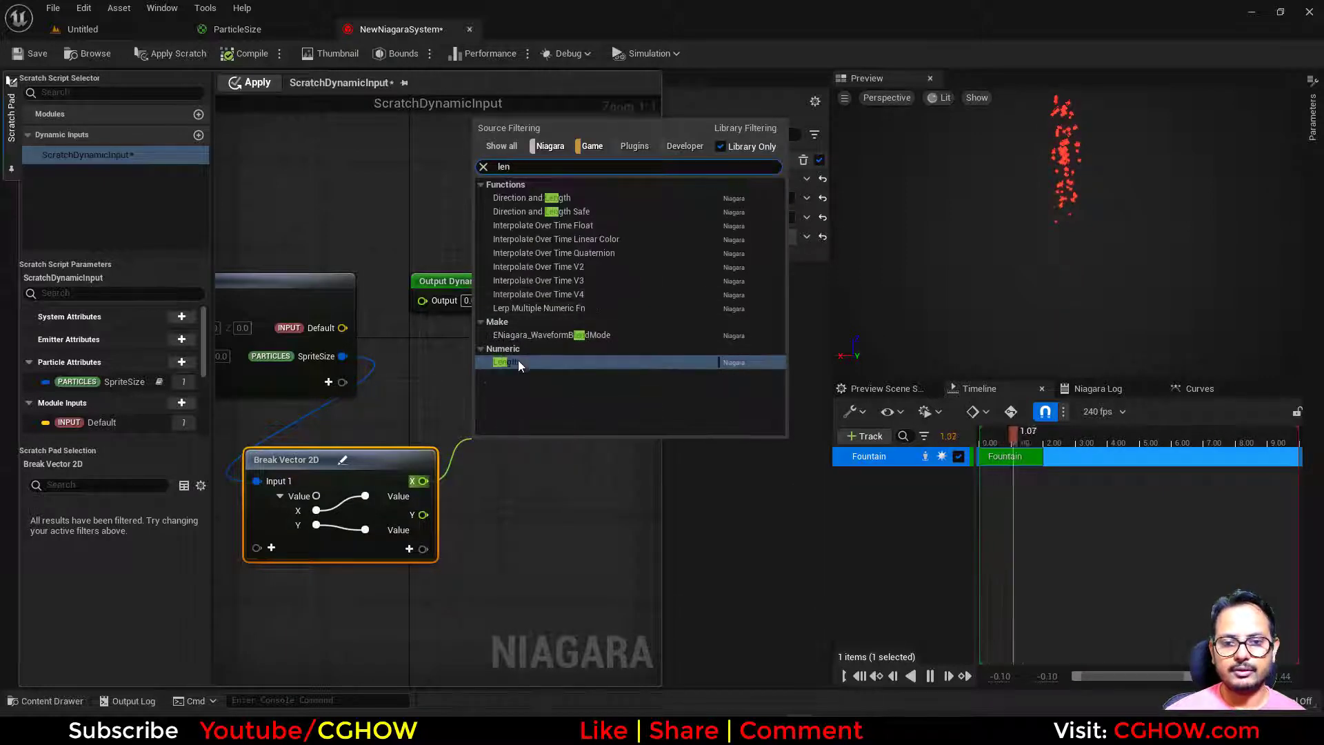
key(Return)
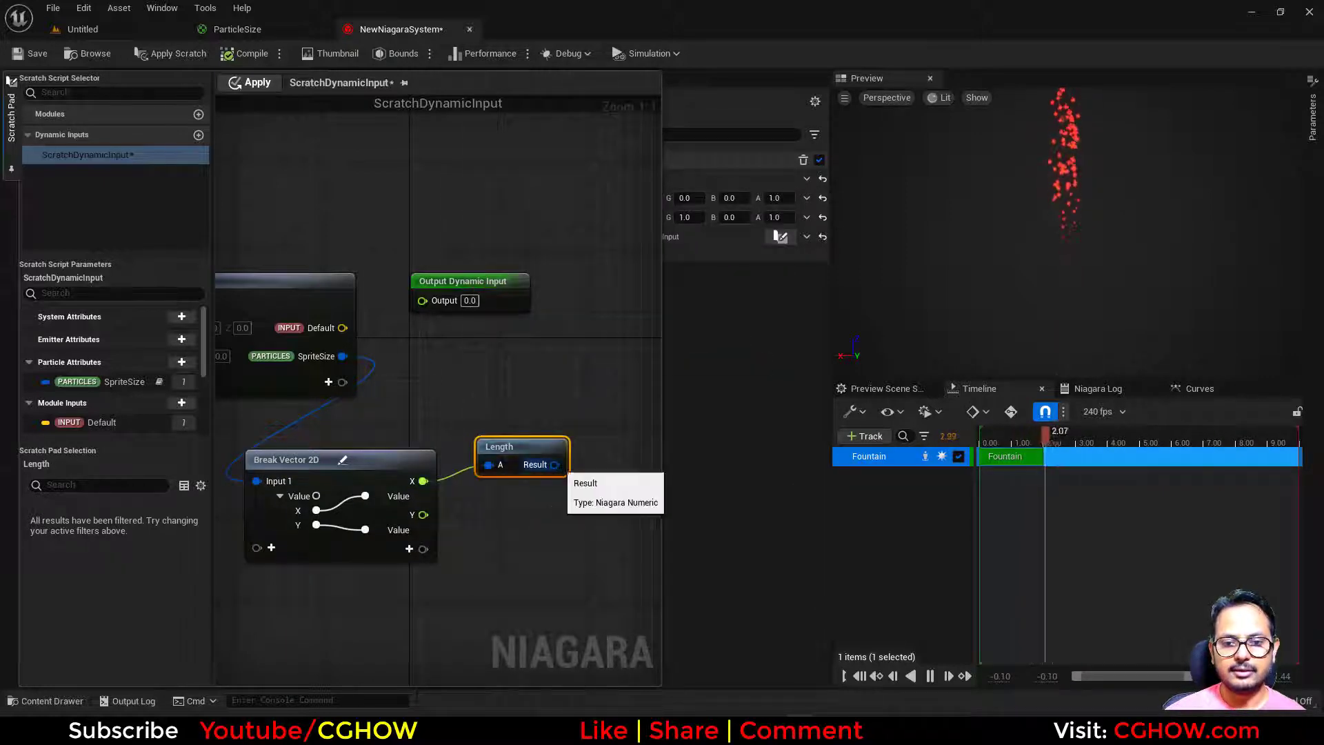
drag(556, 464, 422, 300)
click(250, 82)
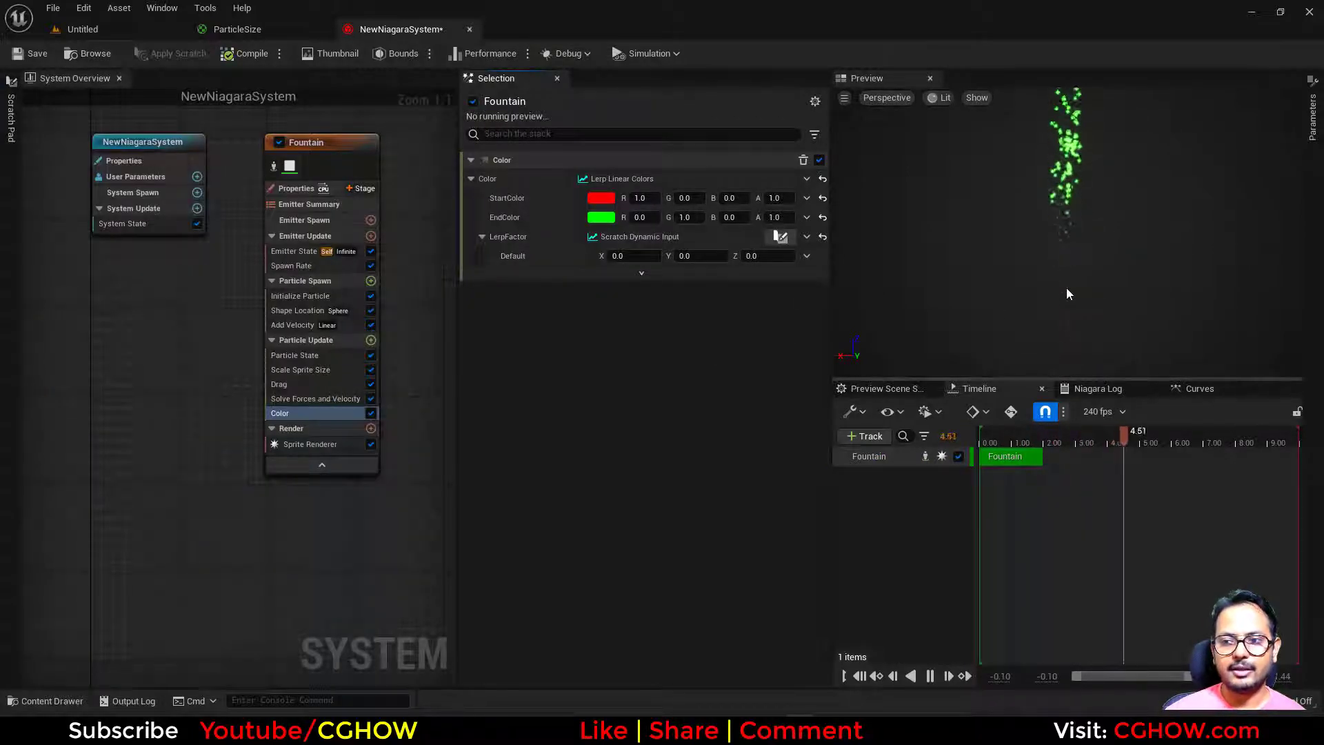
Step: Reopen the scratch dynamic input and insert a Pow node between the Length result and the output
click(780, 236)
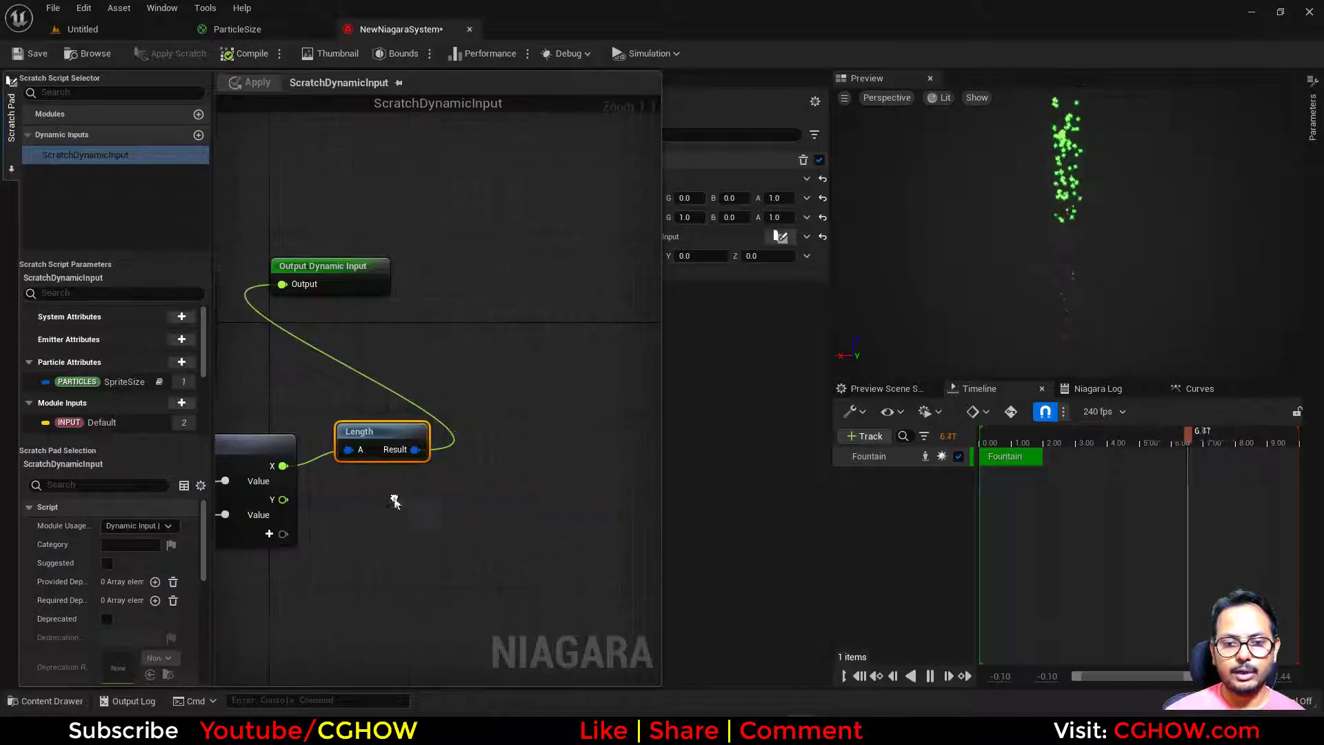
click(460, 415)
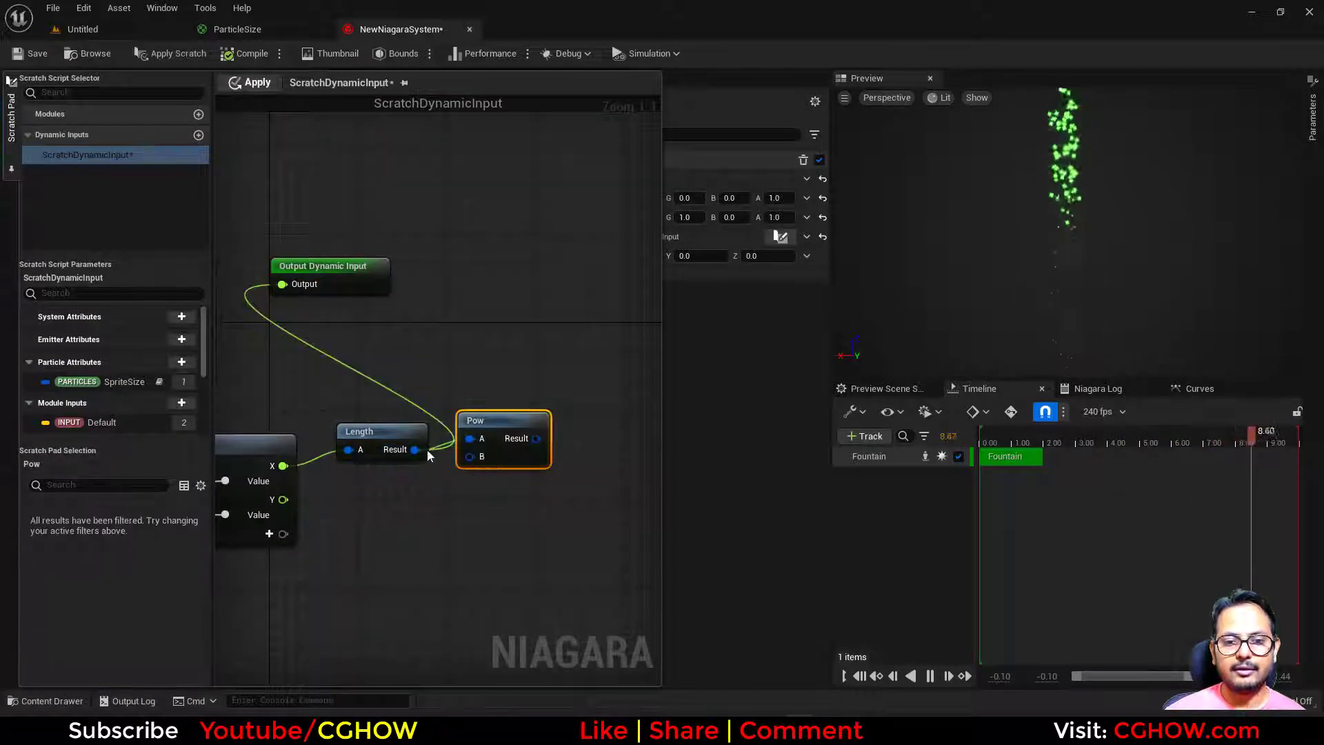
right_drag(465, 469, 522, 483)
drag(593, 452, 360, 305)
right_drag(357, 351, 506, 332)
right_drag(503, 387, 402, 375)
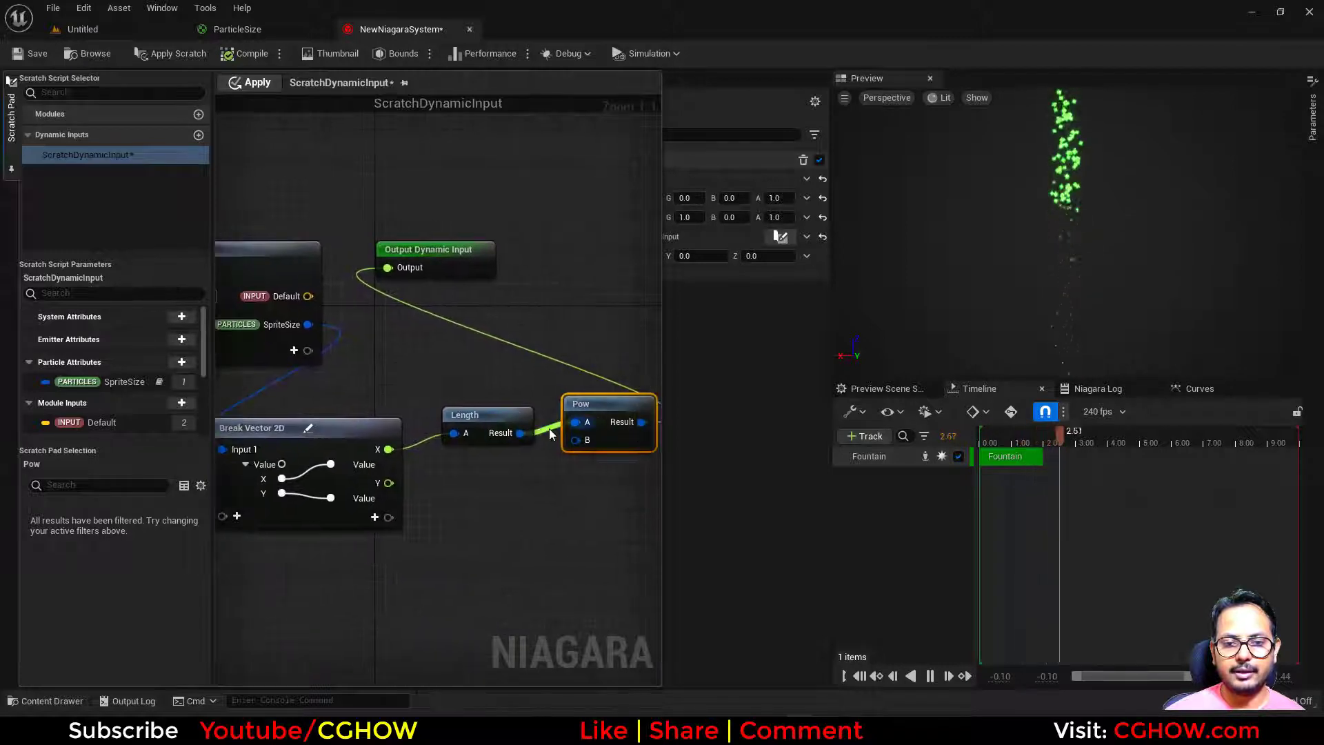
Step: Convert the Pow node's B pin to float, expose it as an input of the script, and apply the change
right_click(577, 440)
mouse_move(694, 492)
click(739, 380)
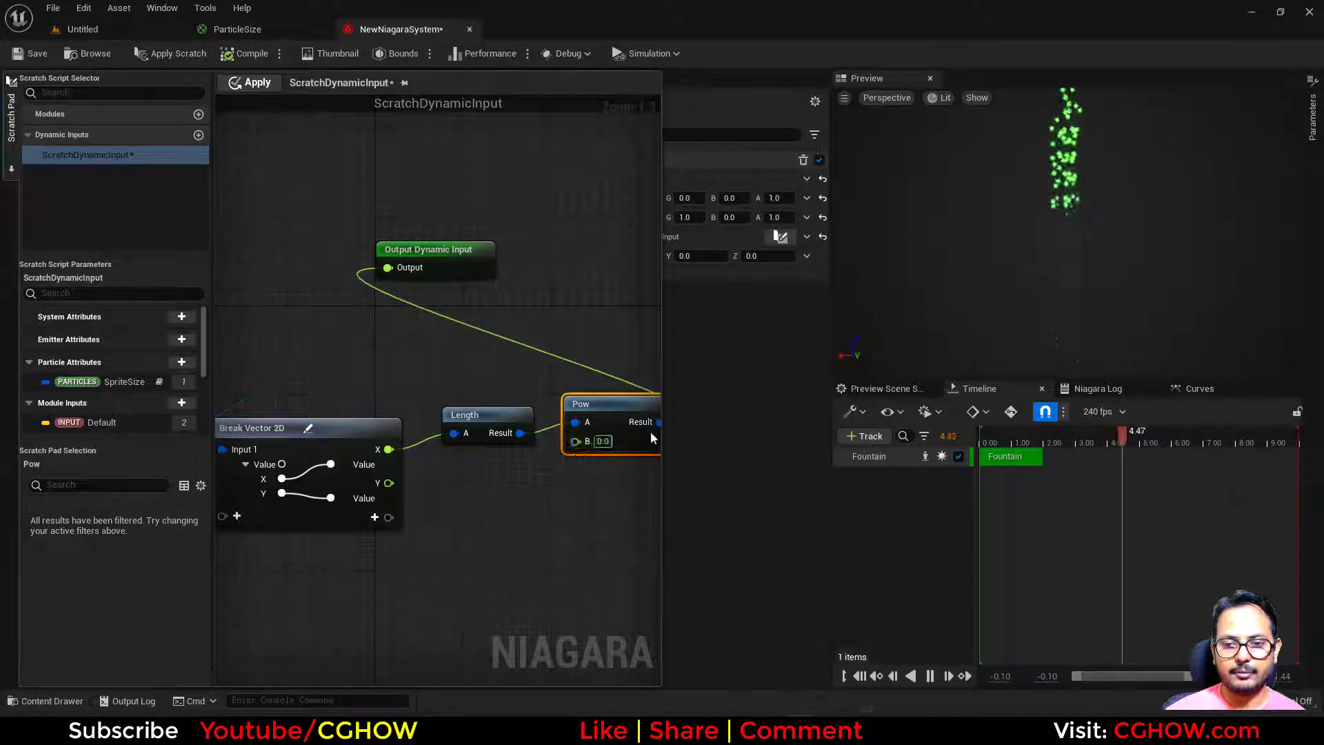
drag(575, 441, 487, 353)
click(251, 82)
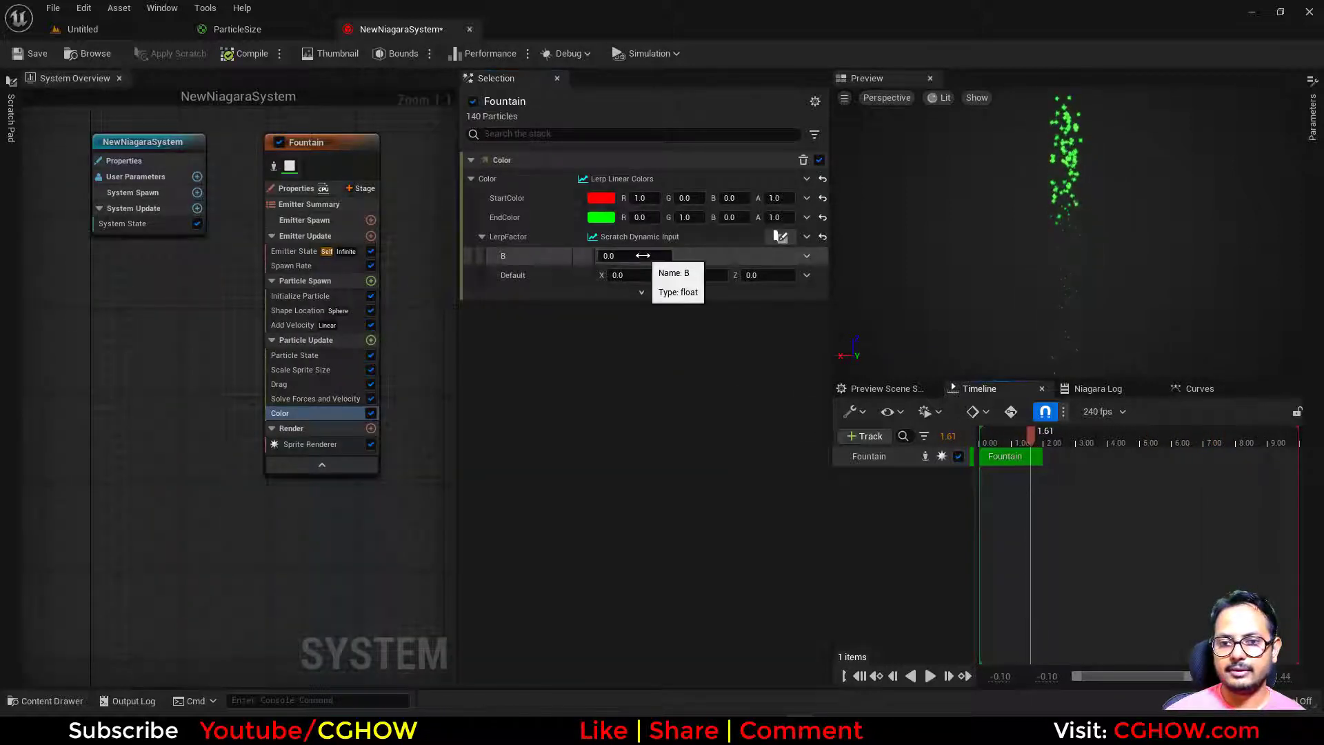
Step: Set the scratch dynamic input's B value to about 6.29 and play the preview simulation
drag(643, 256, 1079, 293)
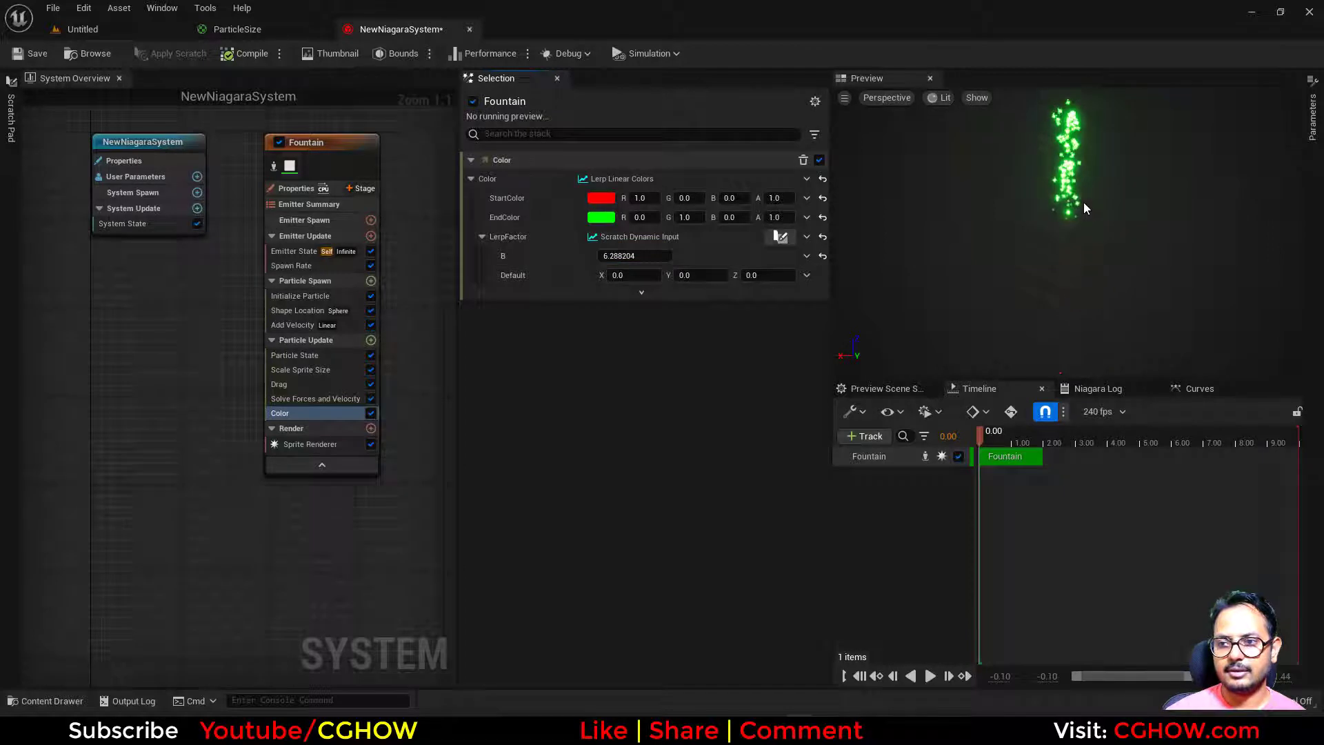
click(929, 677)
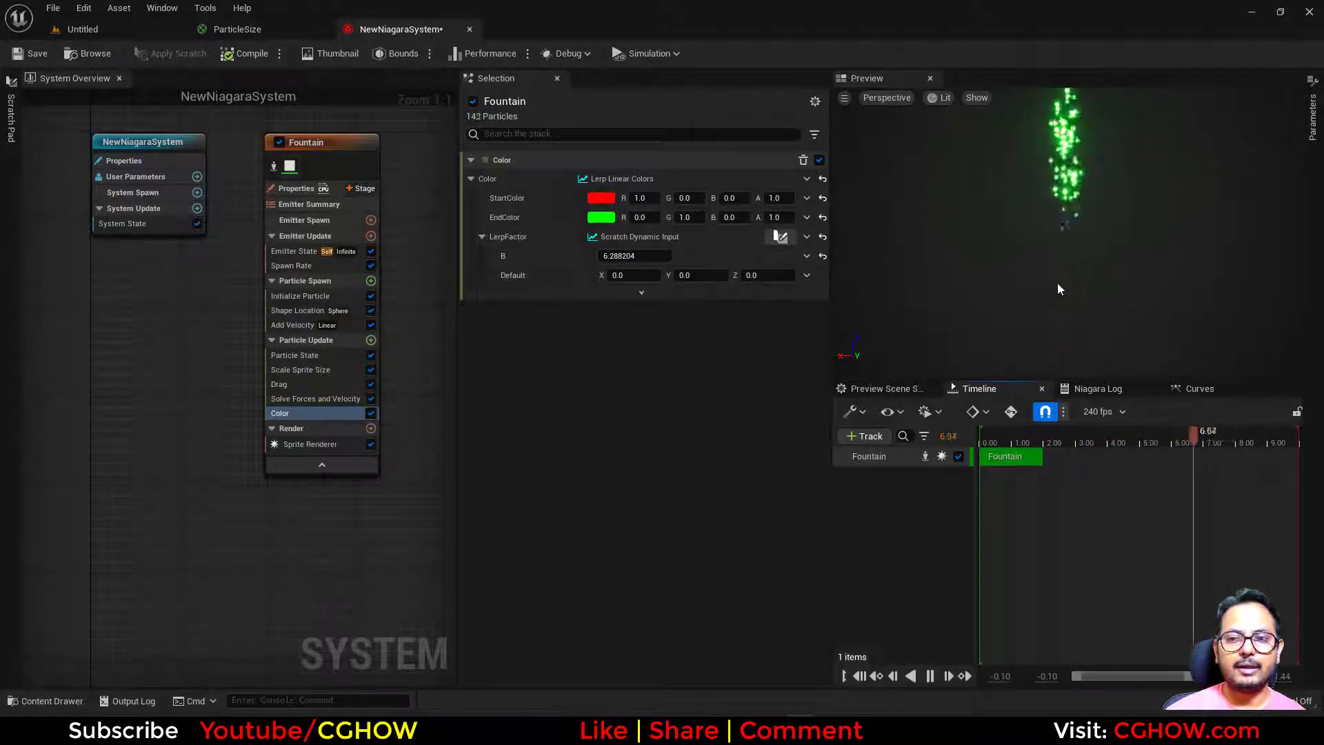
Step: Try driving the Scale Sprite Size module's Uniform Curve Scale with a Random Range Float dynamic input
click(300, 296)
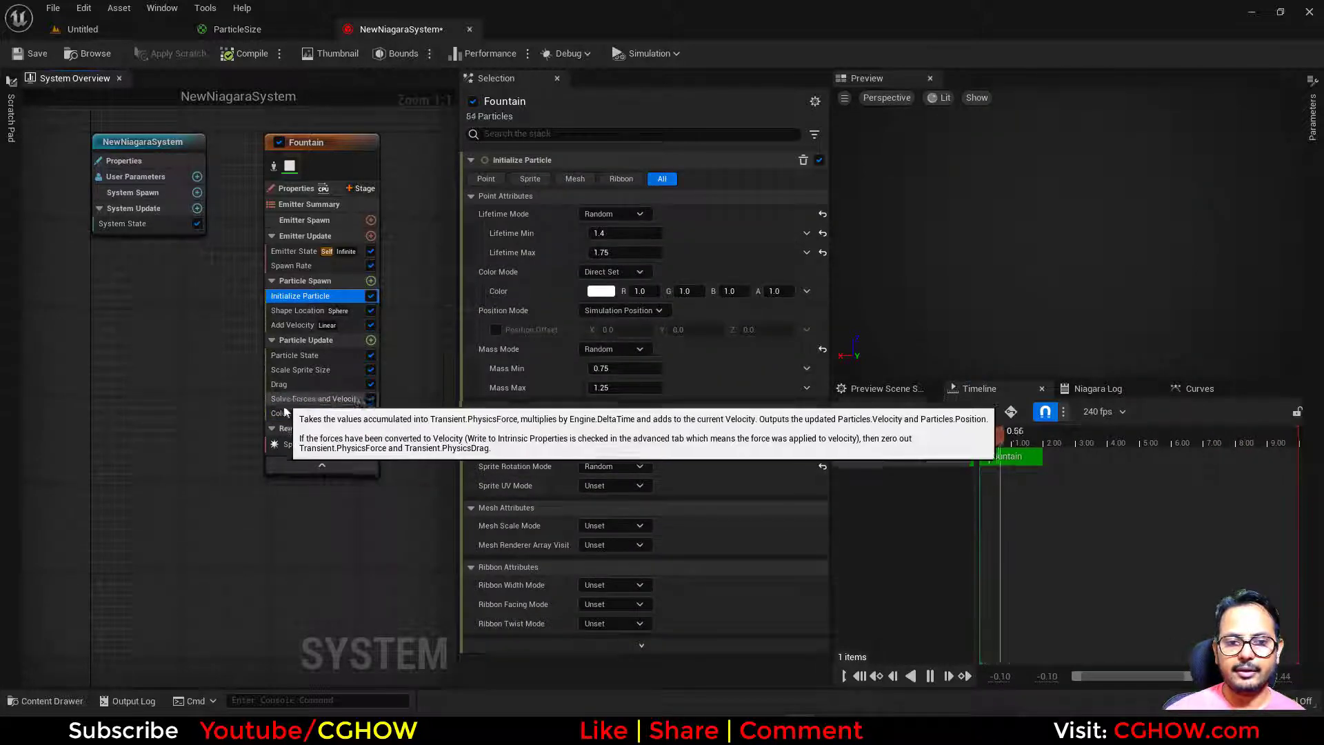
click(299, 371)
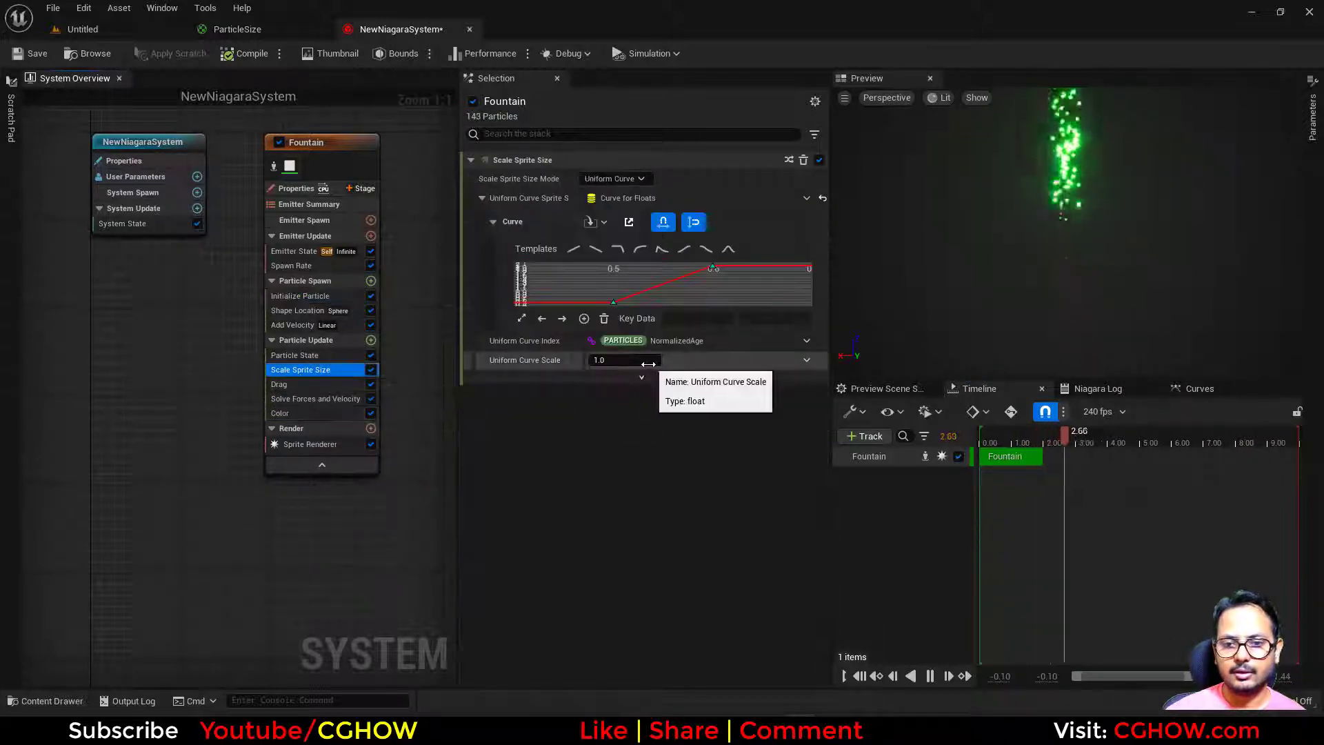
click(807, 360)
text(ran)
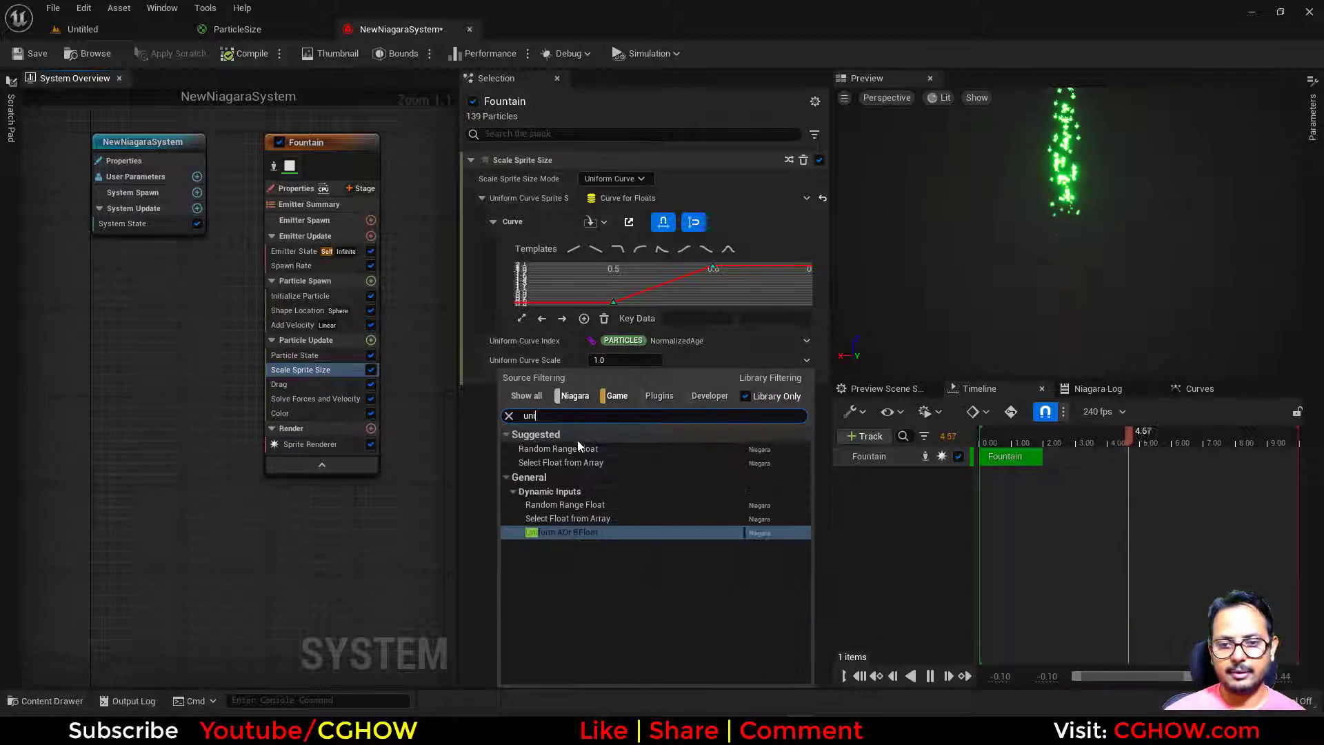
click(577, 447)
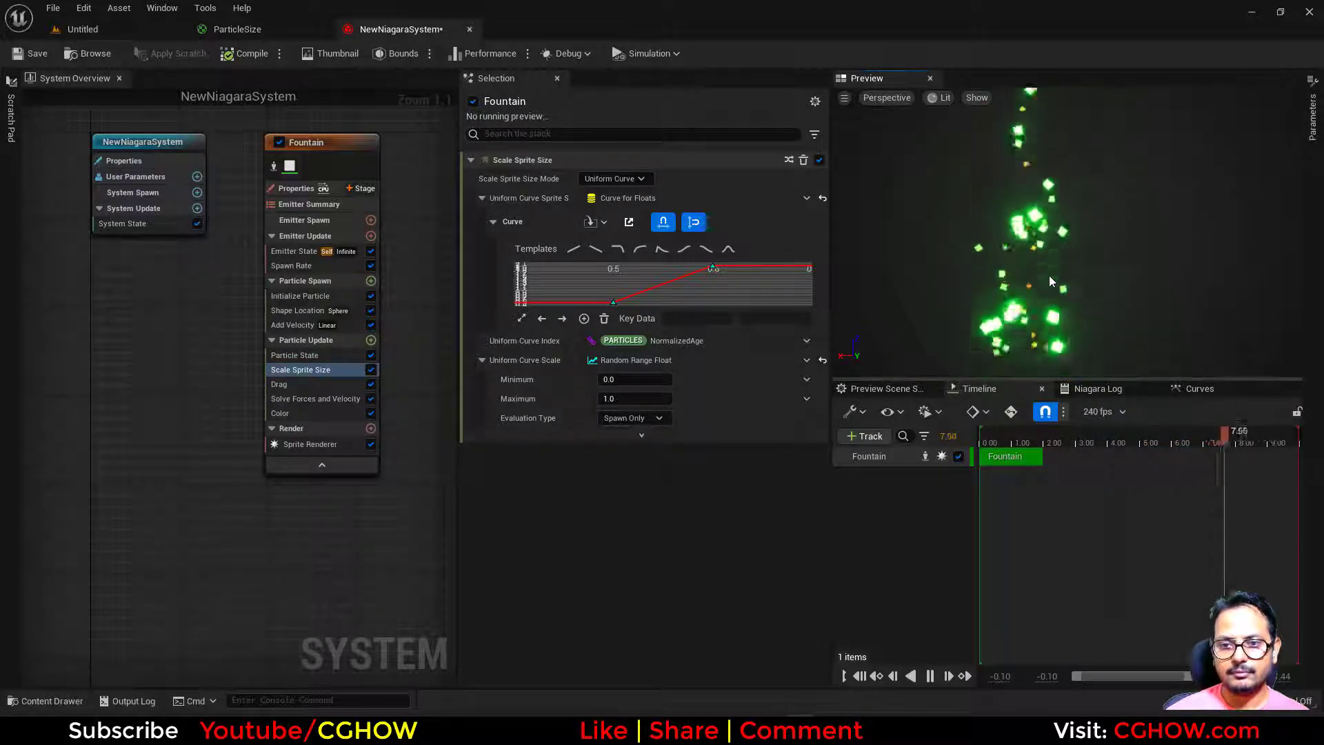
Step: Test a Random Range Float maximum of 2 and reset the Uniform Curve Scale to a plain value of 1
click(647, 397)
text(2)
key(Return)
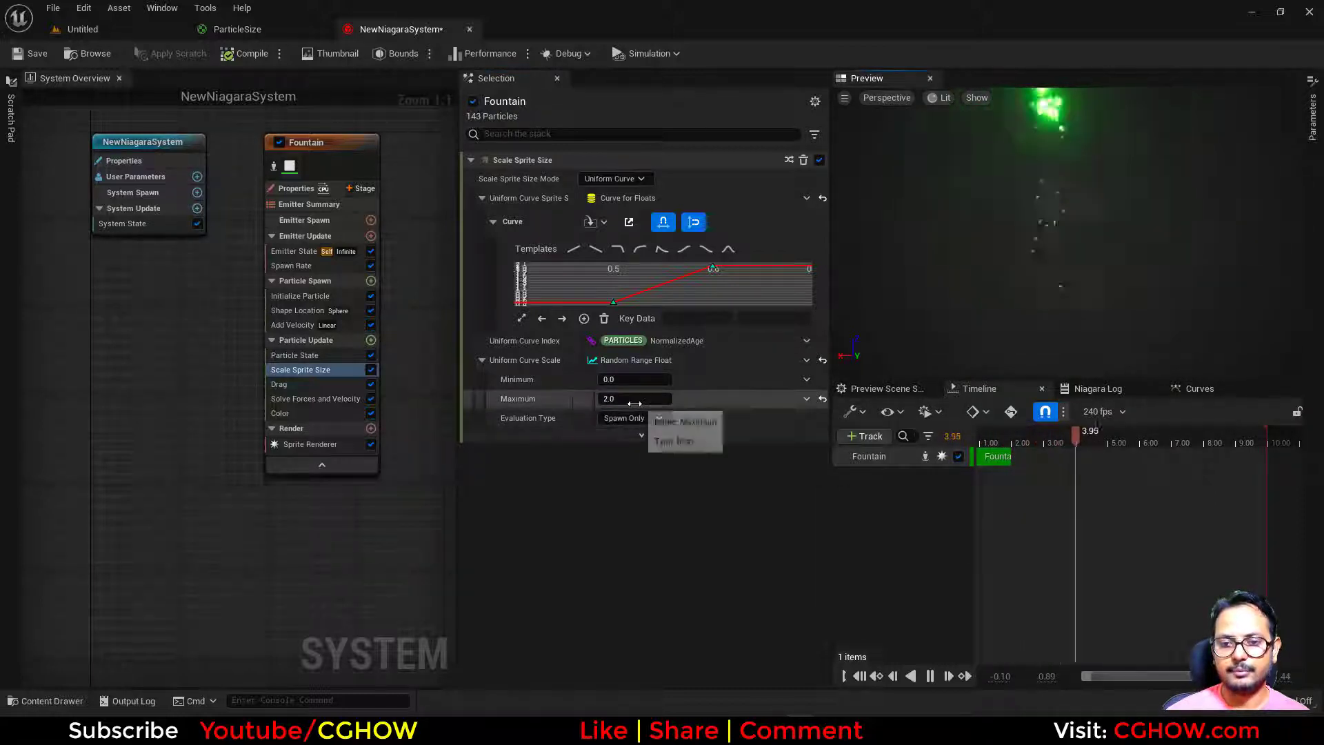
click(823, 359)
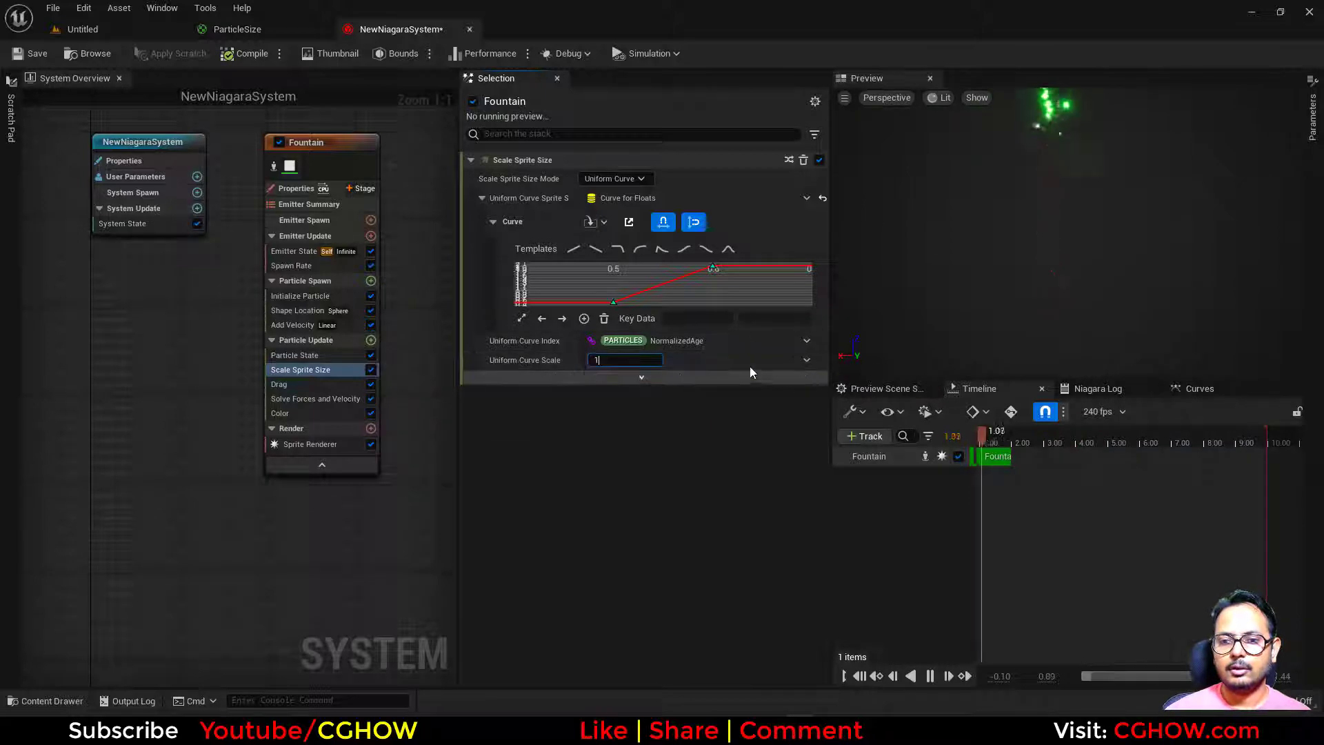
Step: Switch to the ParticleSize material and review its Particle Size comparison and radial gradient nodes
click(261, 28)
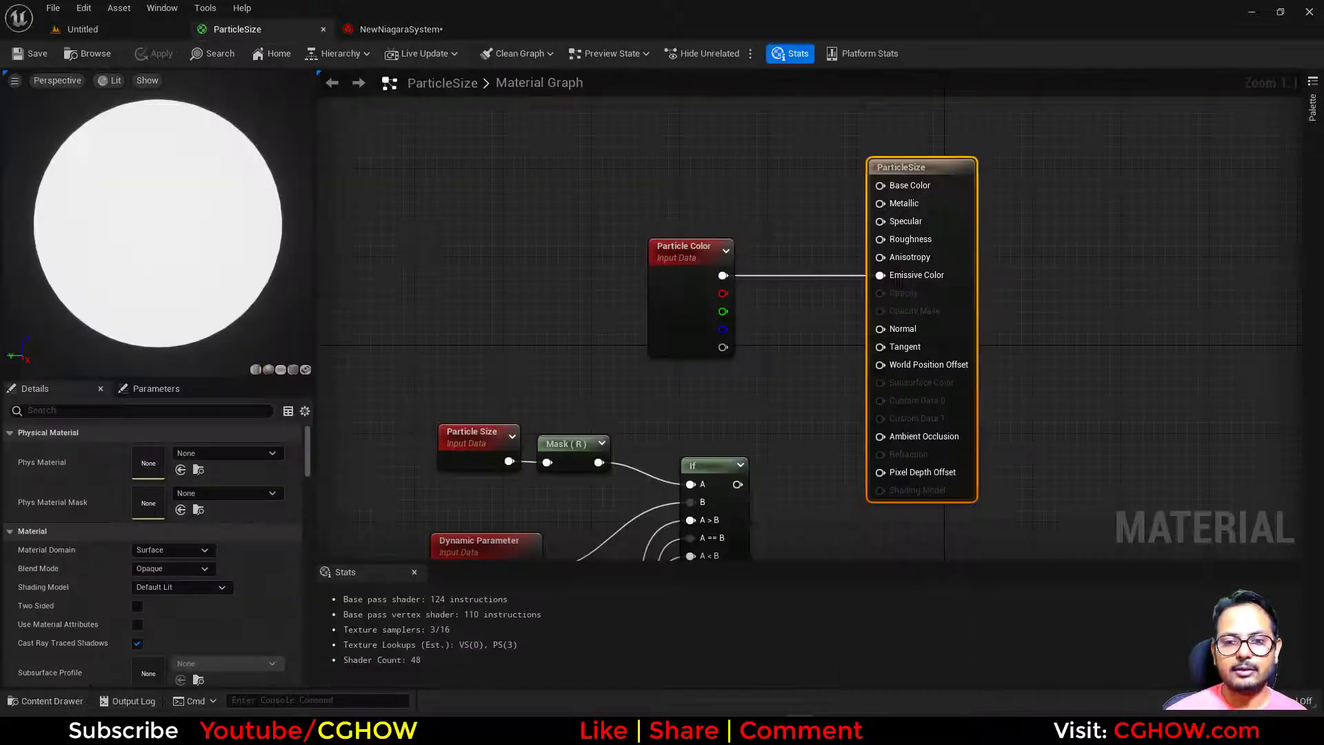
right_drag(466, 448, 527, 267)
drag(534, 270, 481, 279)
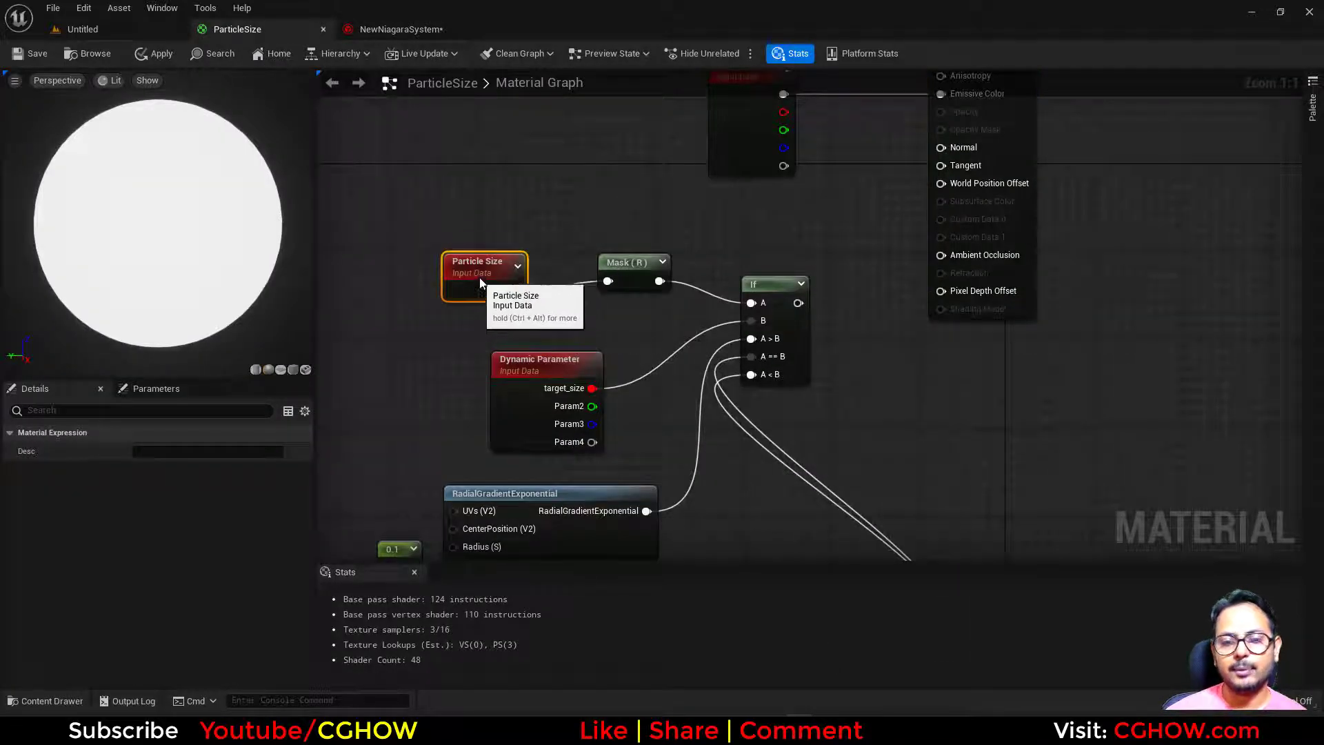
right_drag(731, 391, 730, 262)
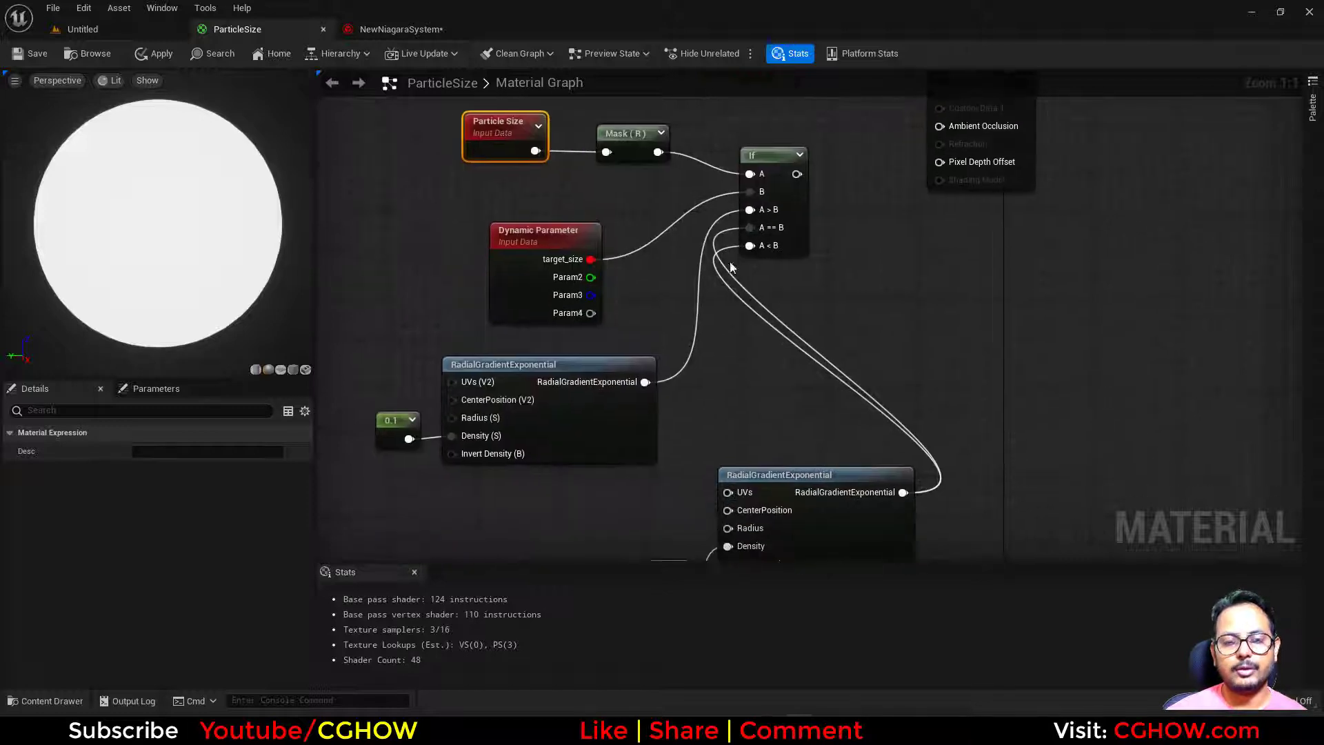
right_drag(776, 441, 769, 298)
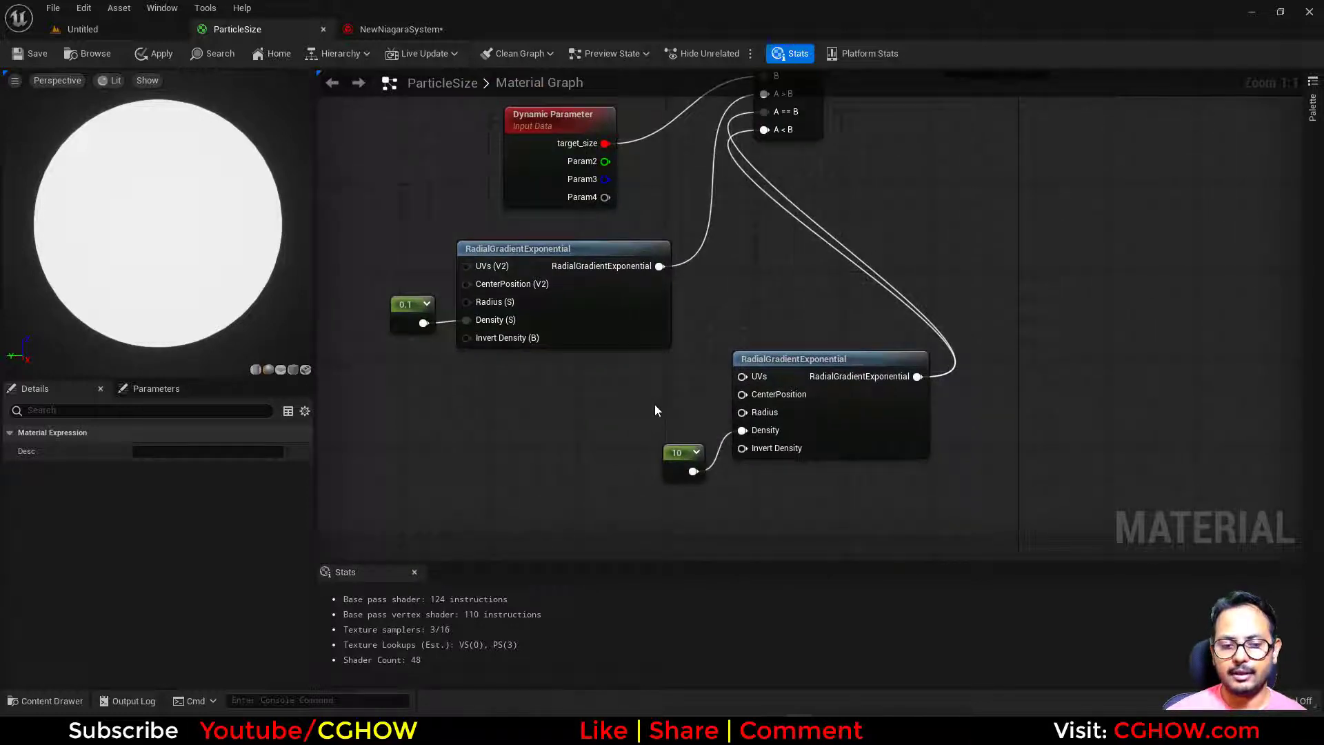